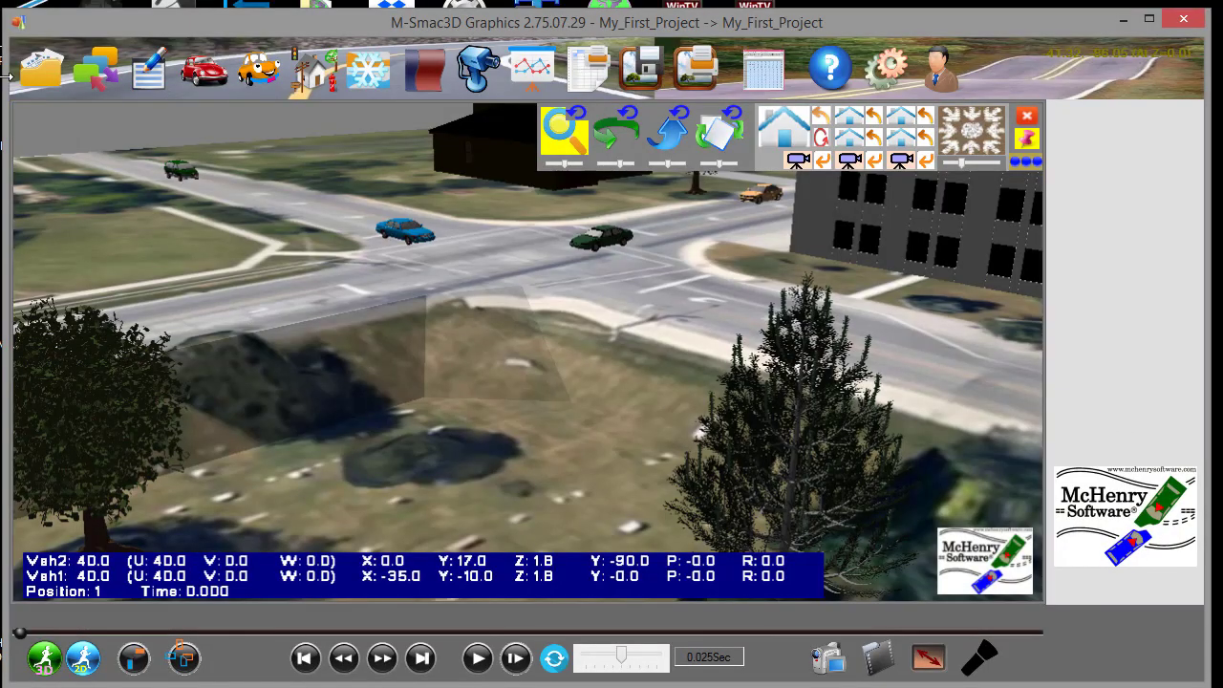
Start a new project named new1 in the MSoft3D\Projects parent folder.
click(26, 77)
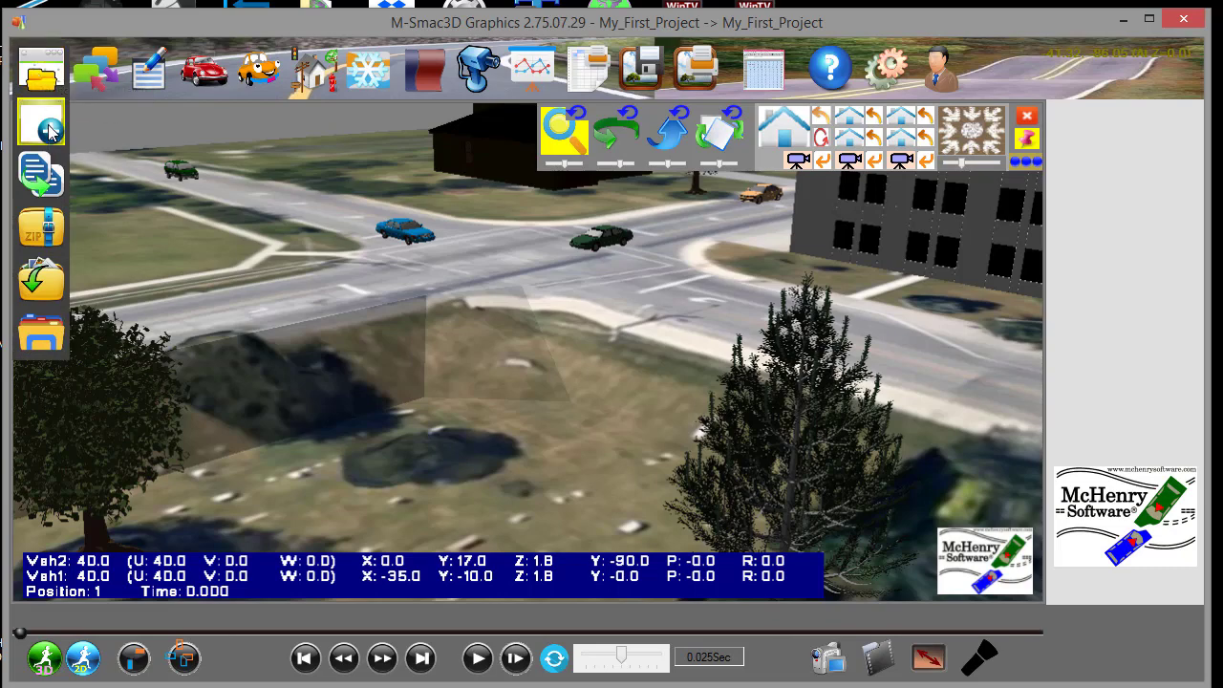
click(51, 131)
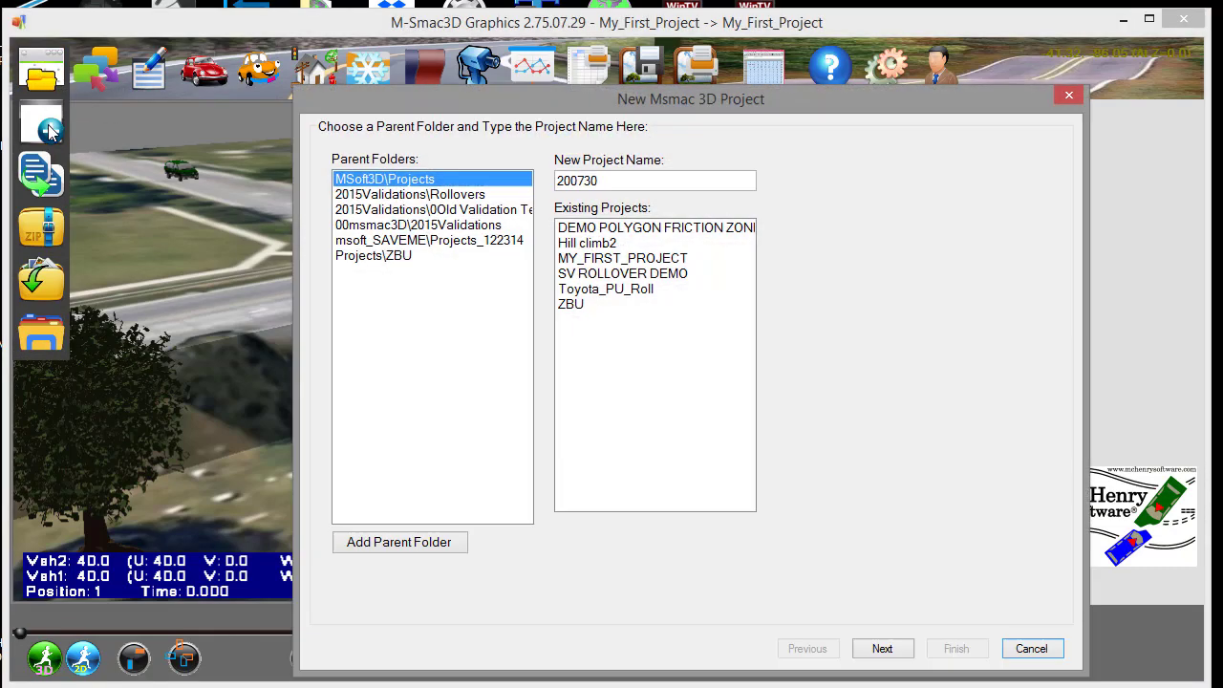
drag(603, 181, 230, 174)
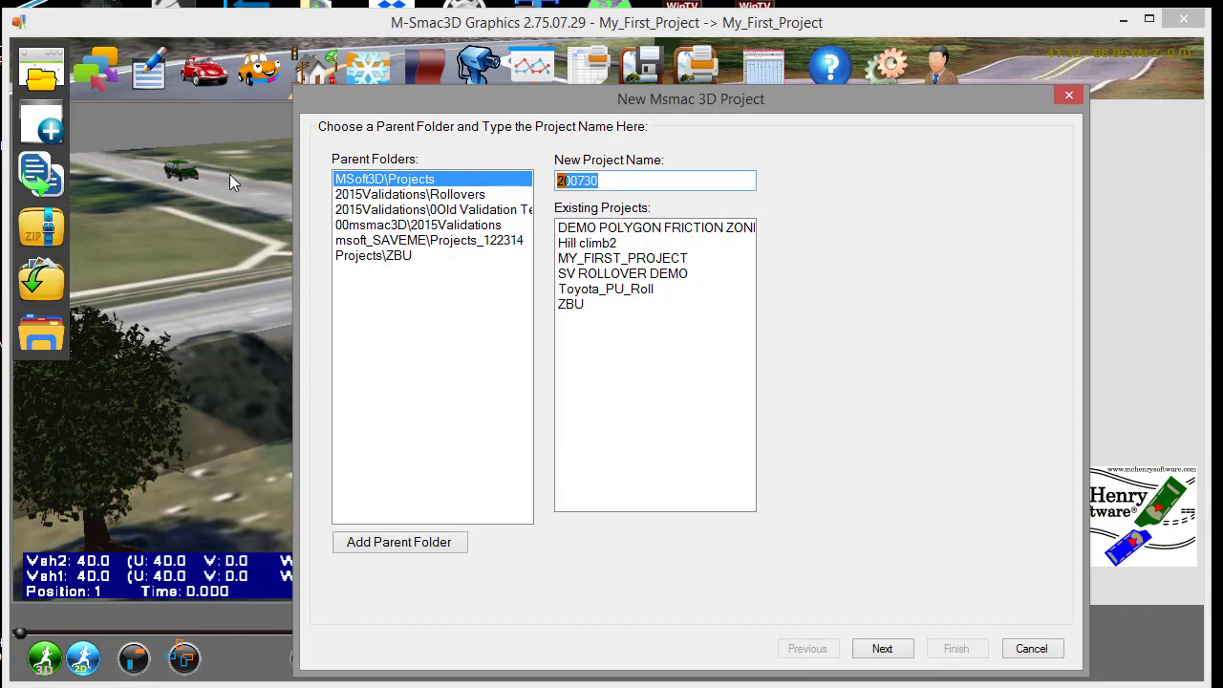
text(new)
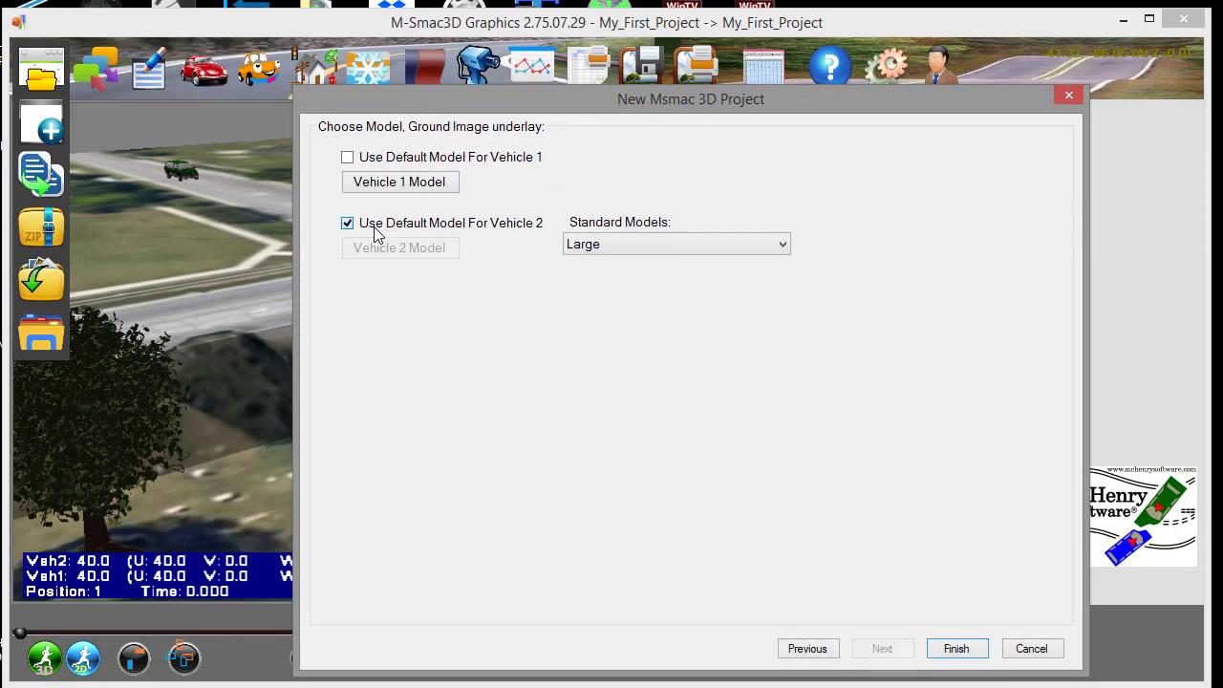
Turn off the default models for both vehicles and choose Jeep_Grand_Cherokee_2011.M3D from Models3D as the Vehicle 1 model.
click(372, 226)
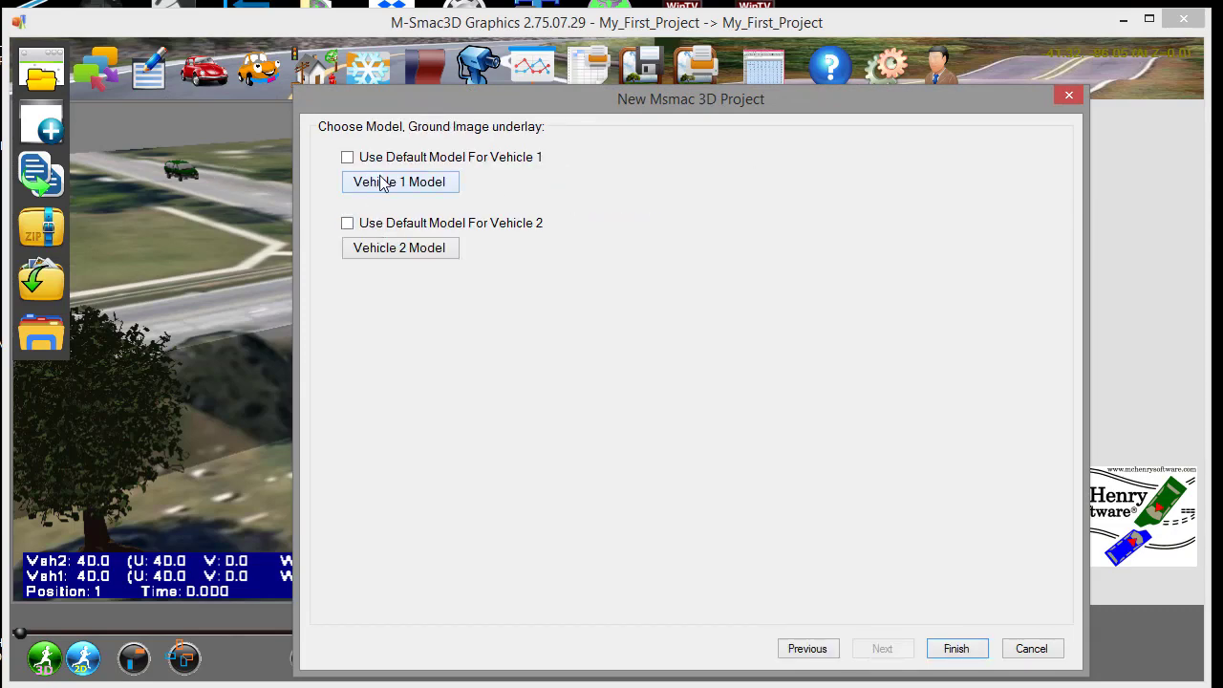
click(382, 181)
drag(513, 311, 517, 476)
click(344, 357)
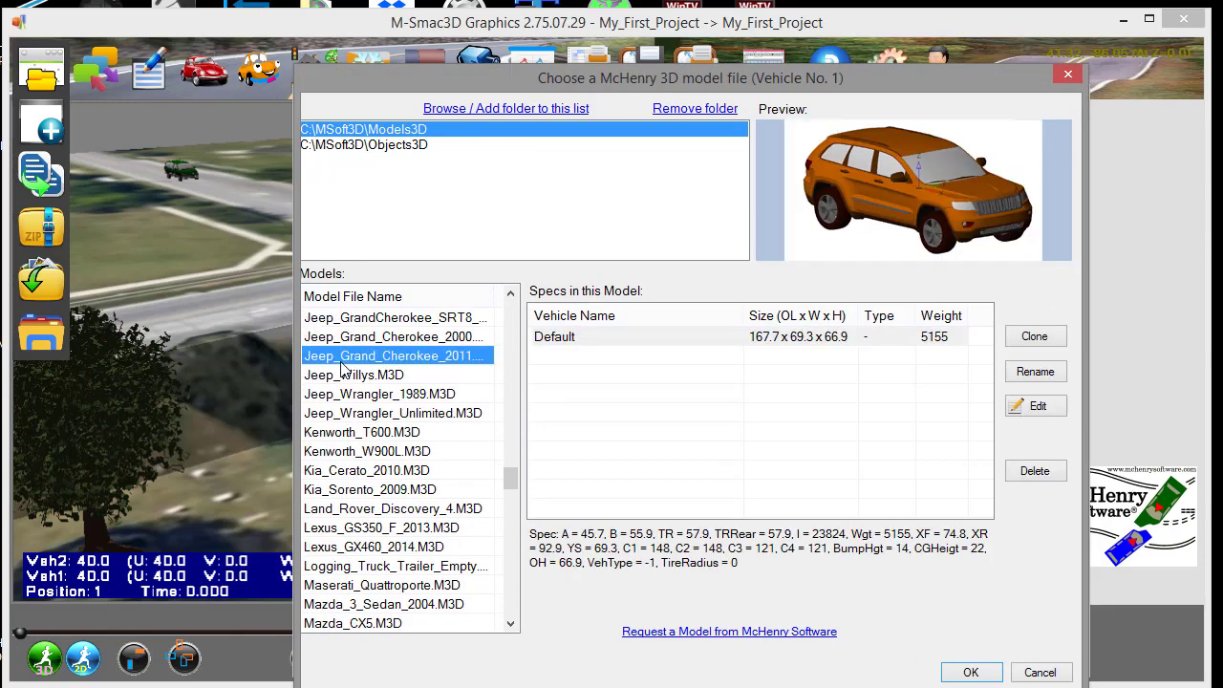
click(963, 667)
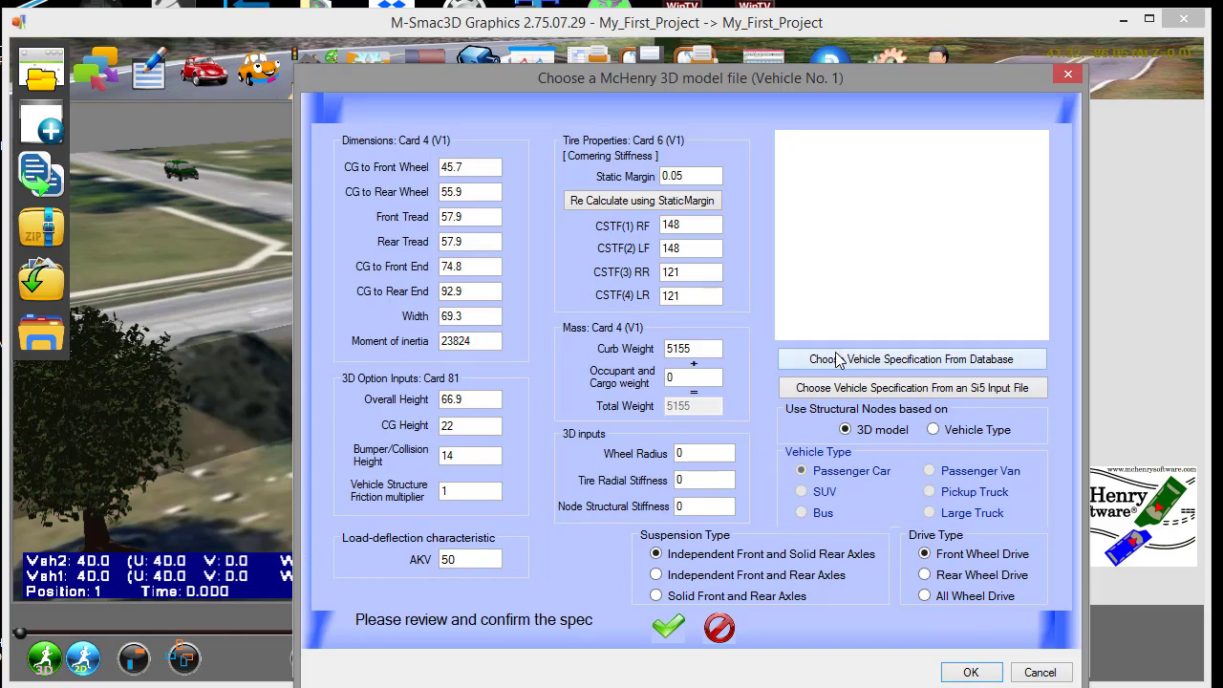
Set Vehicle 1's occupant and cargo weight to 200 and accept its specification.
double_click(672, 378)
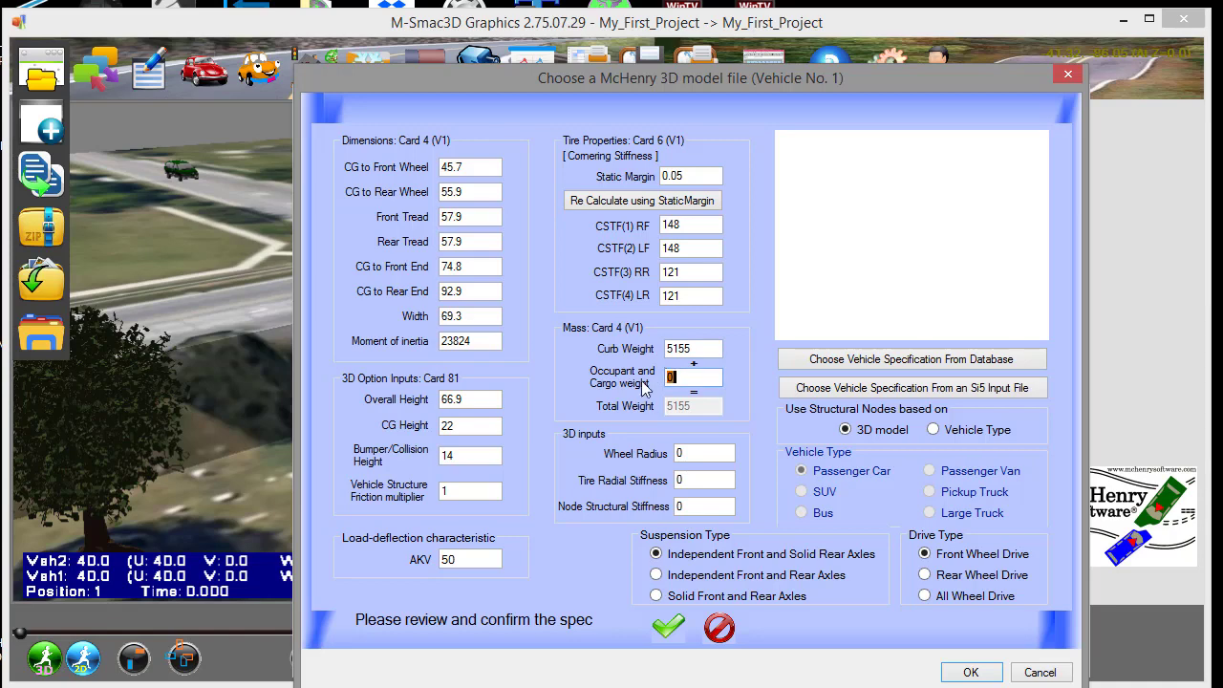
text(200)
click(666, 630)
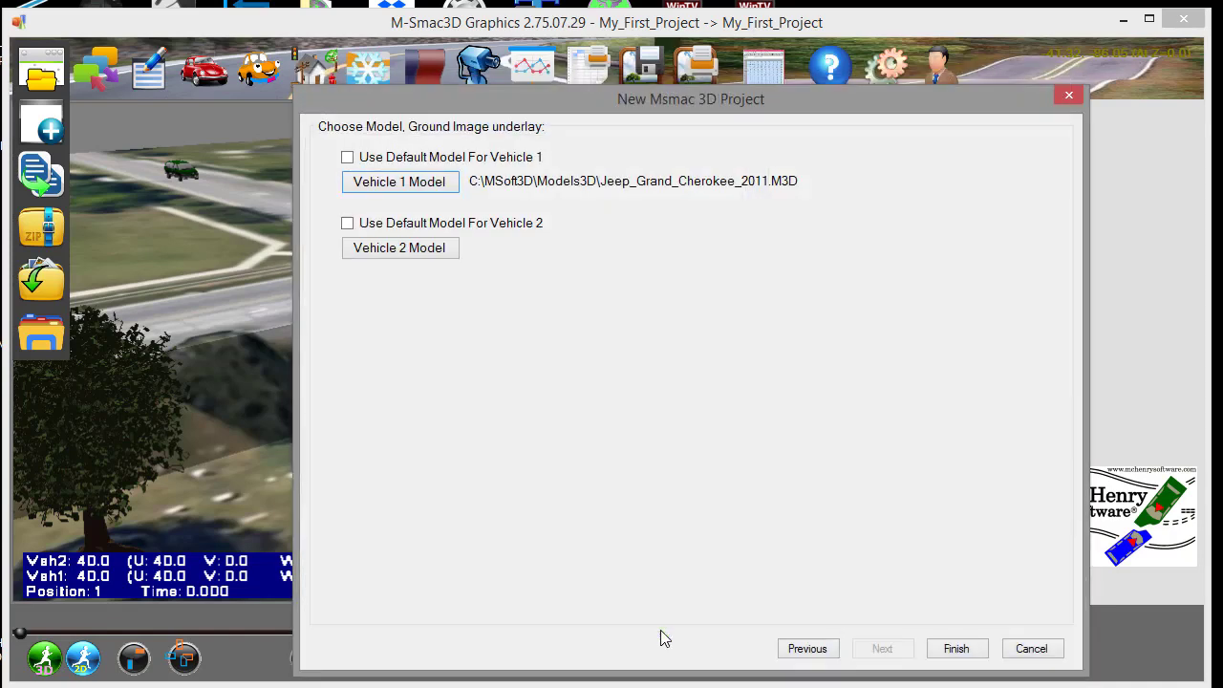
Choose Ford_Explorer_2011.M3D from Models3D as the Vehicle 2 model.
click(373, 245)
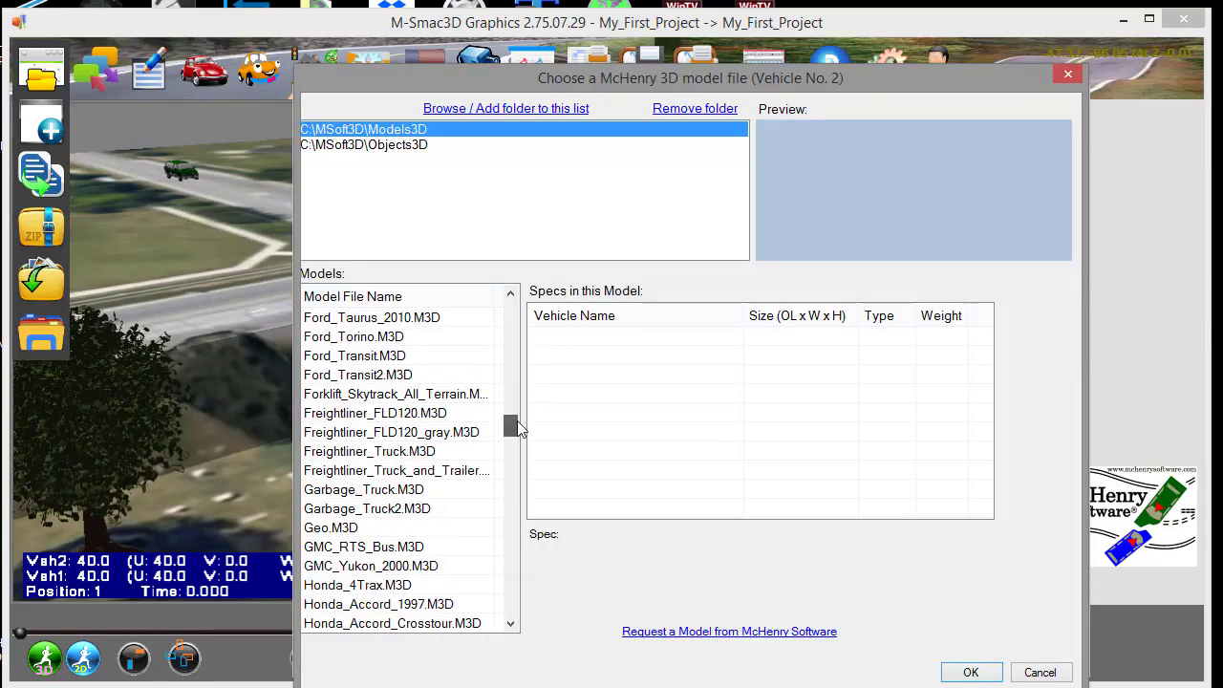
click(388, 431)
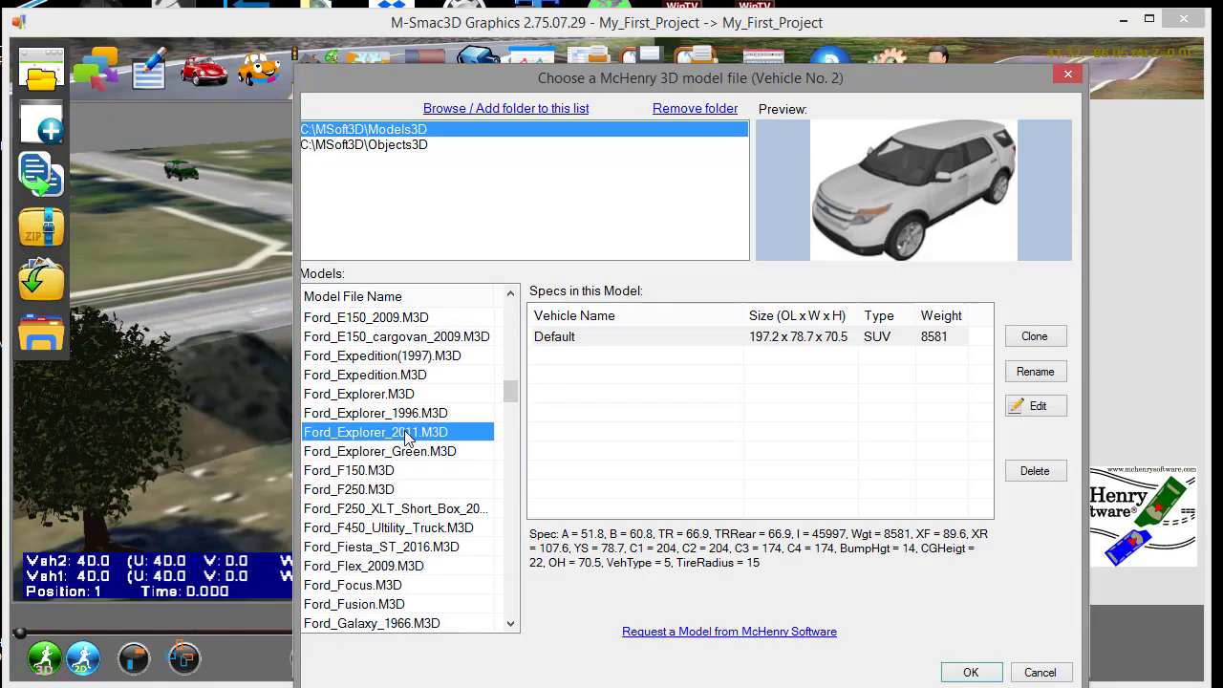
click(970, 672)
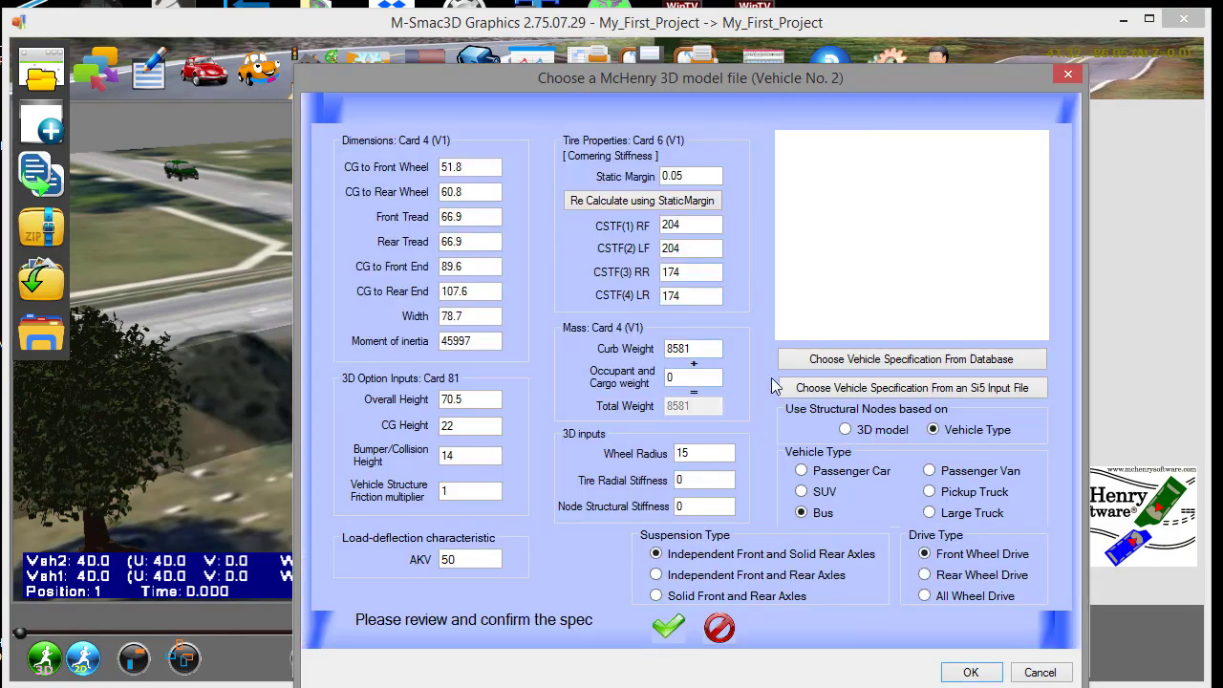
Accept Vehicle 2's specification with an occupant and cargo weight of 200 and finish creating the project.
double_click(672, 377)
text(200)
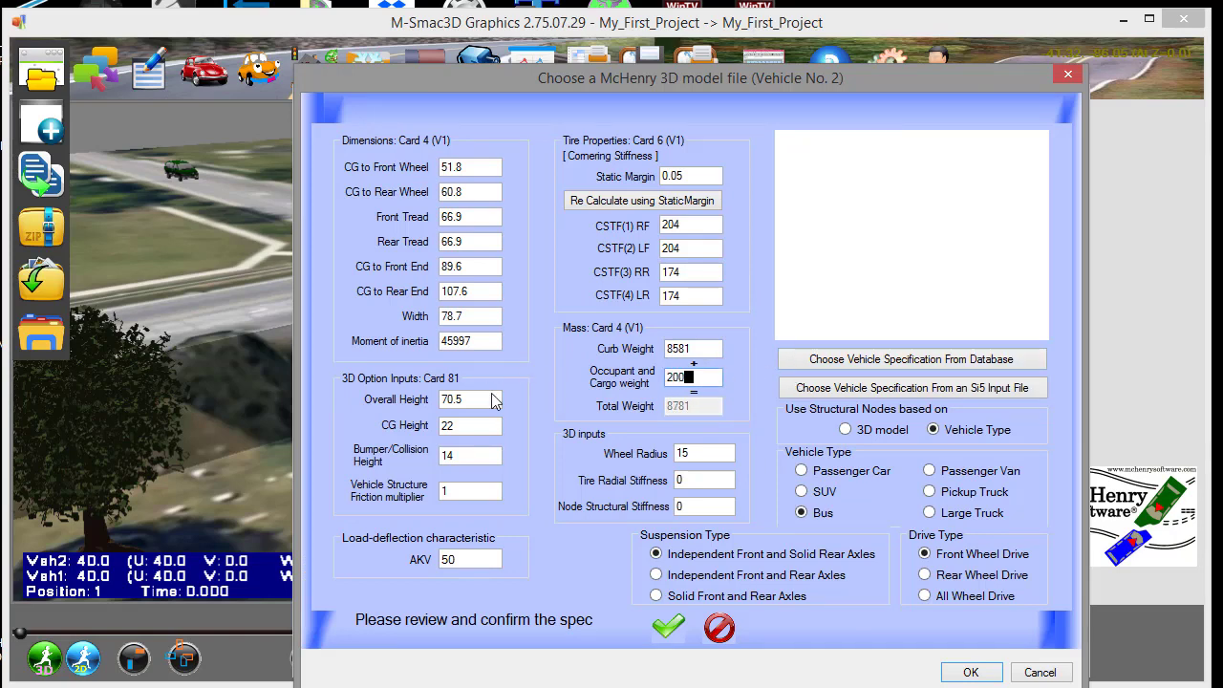
click(669, 626)
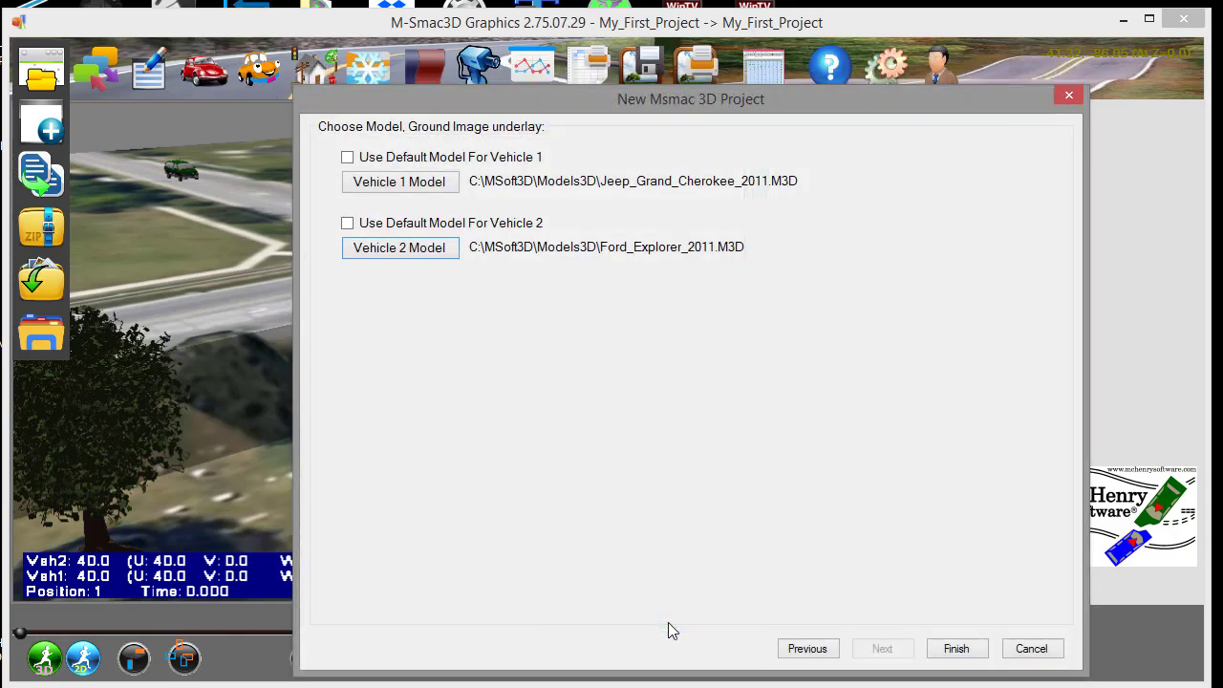
click(955, 649)
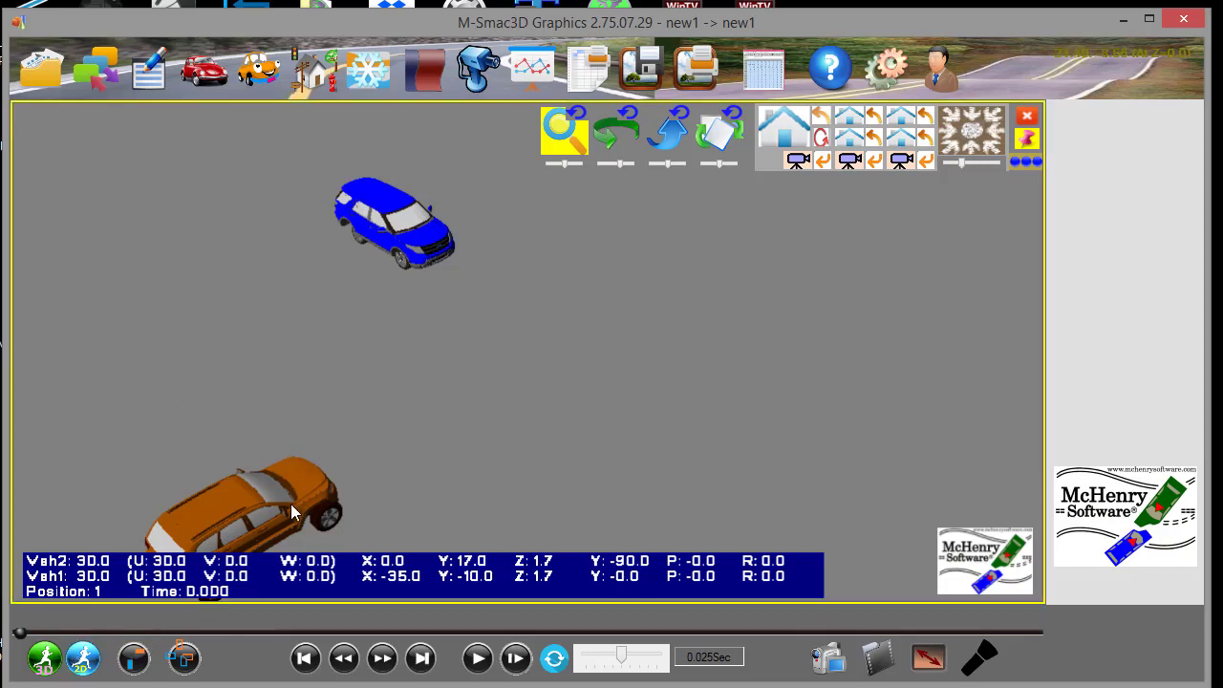
Run the 2D simulation of the new project with its two vehicles.
mouse_move(283, 485)
mouse_down()
mouse_move(264, 447)
mouse_move(268, 474)
mouse_up()
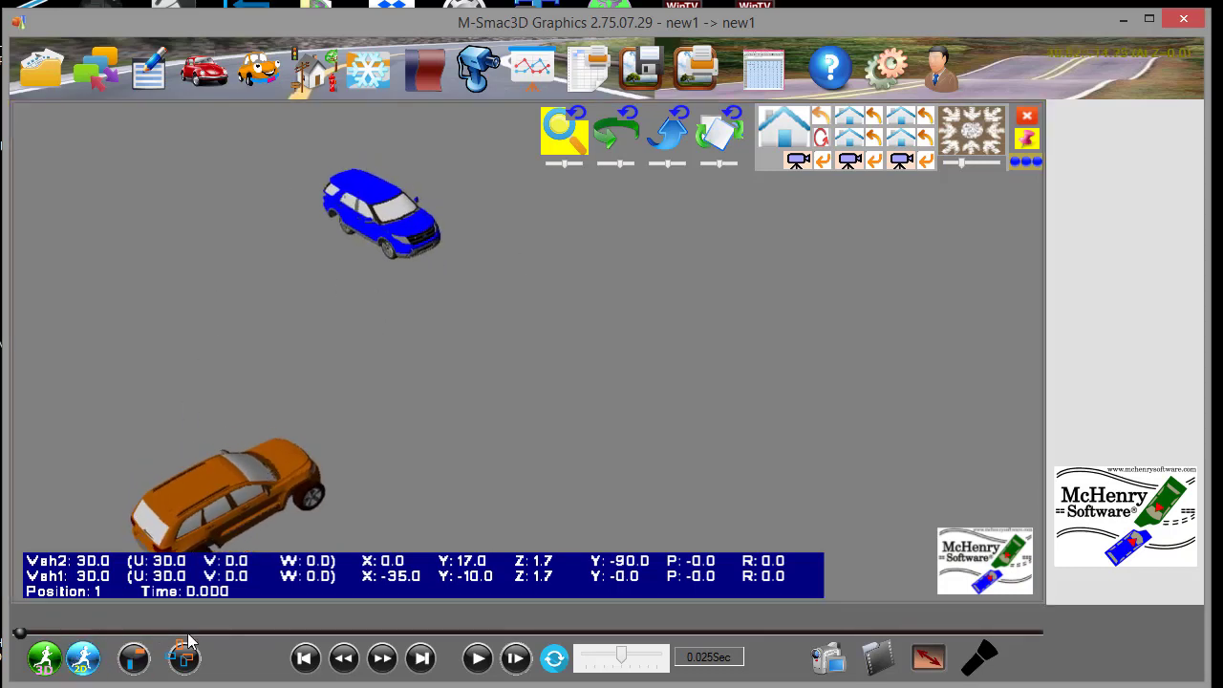
click(77, 664)
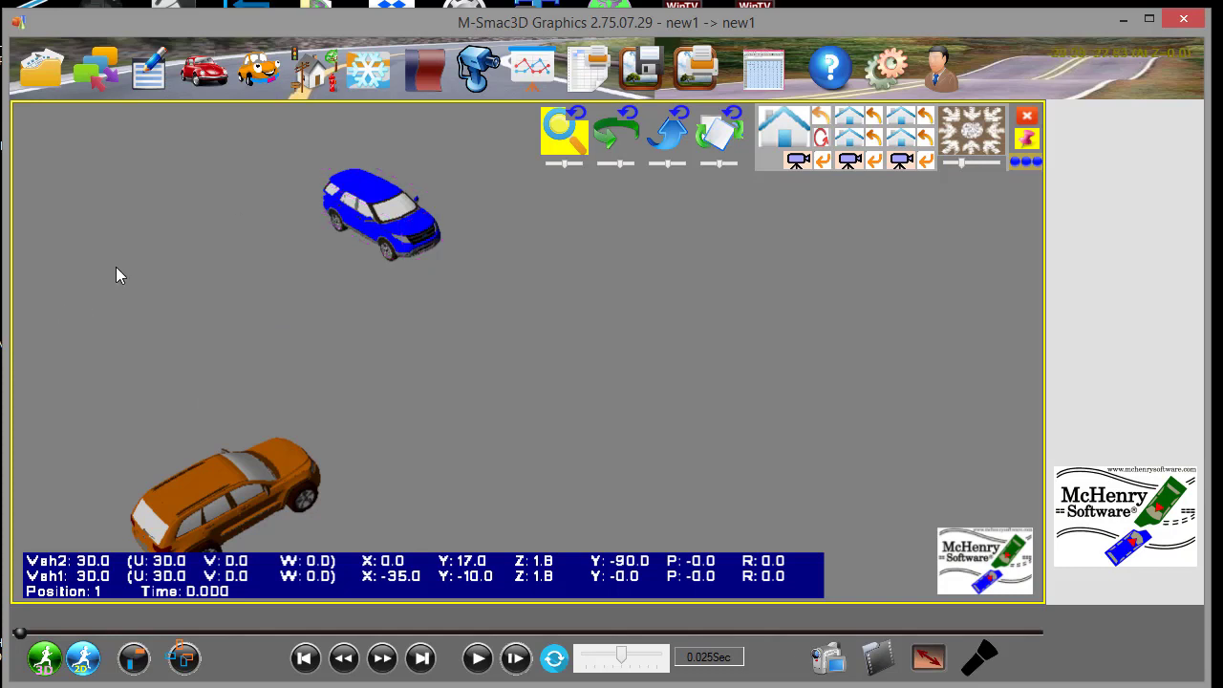
Load aT-intersection.jpg from the MSoft3D\Images folder as the ground image.
click(420, 76)
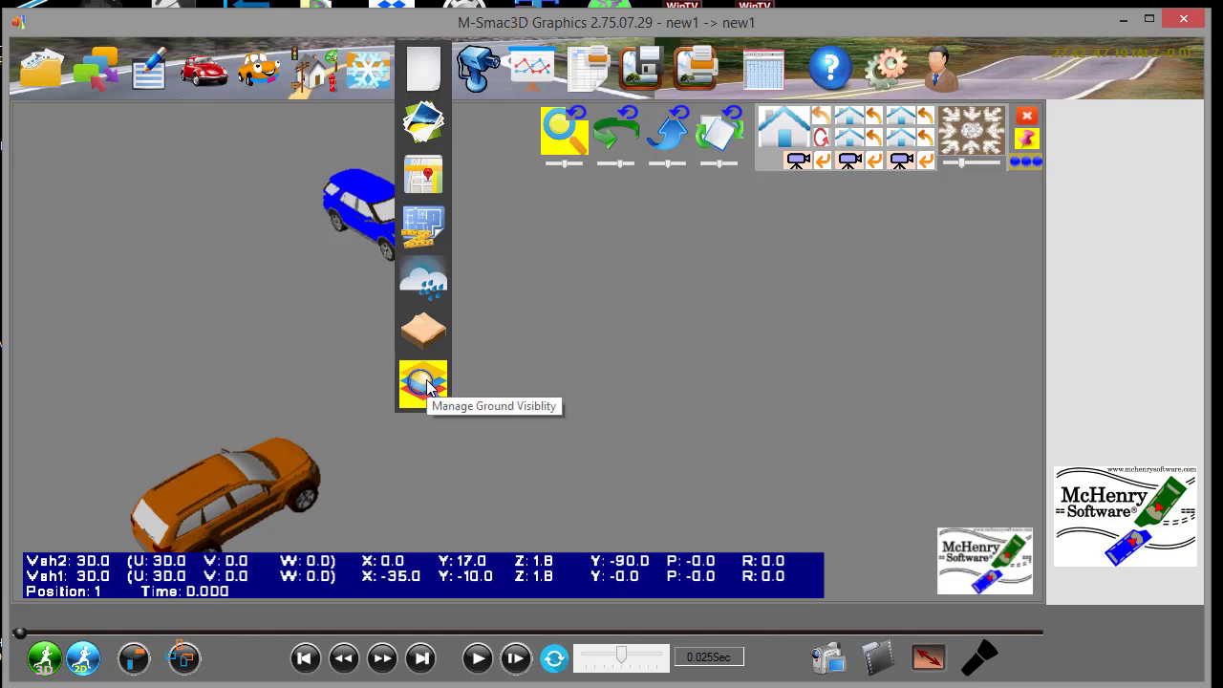
click(424, 119)
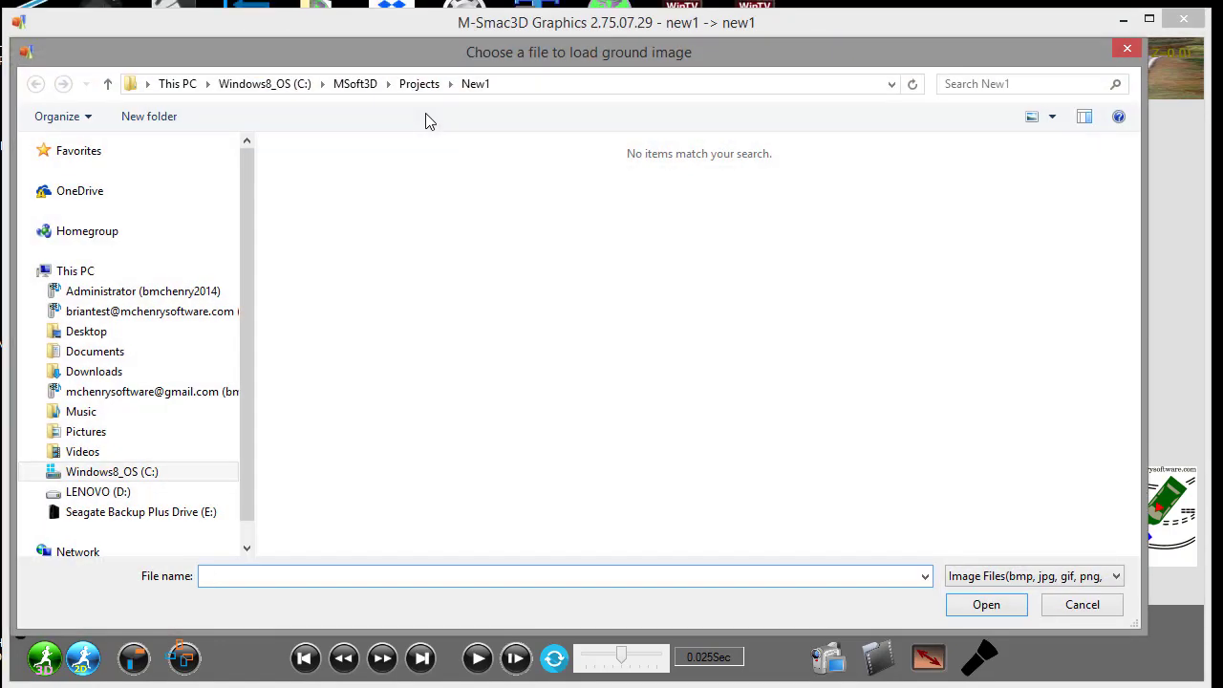
click(355, 83)
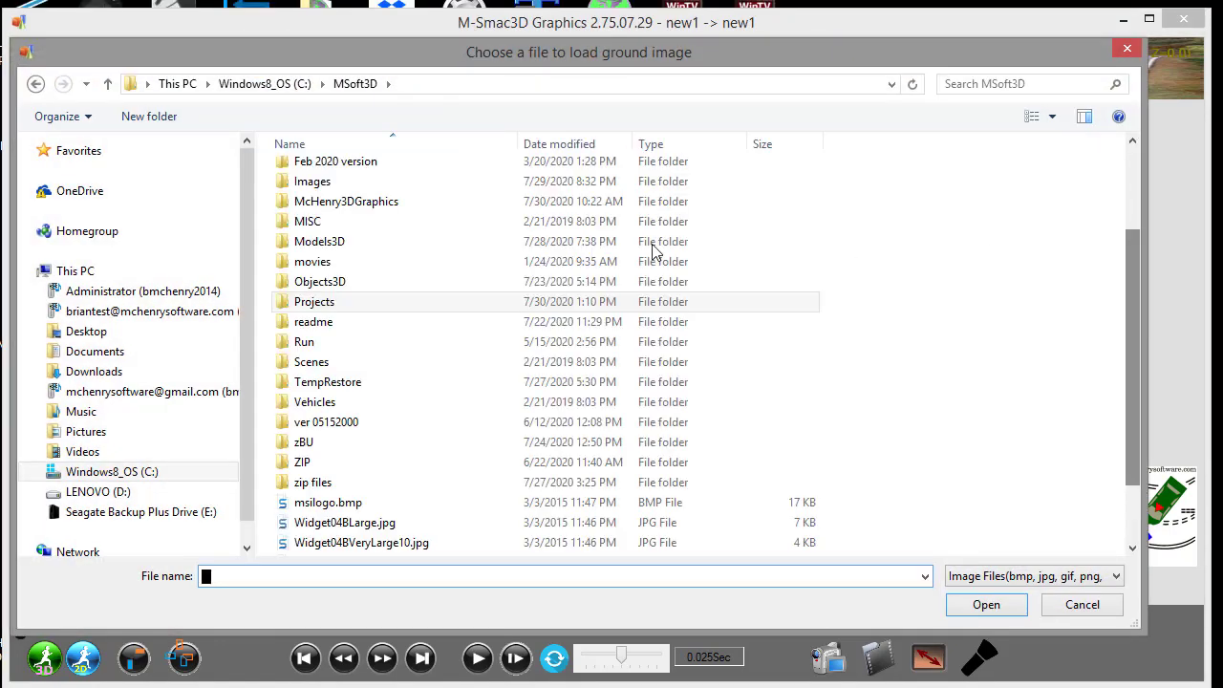
double_click(321, 184)
scroll(1100, 191, down, 5)
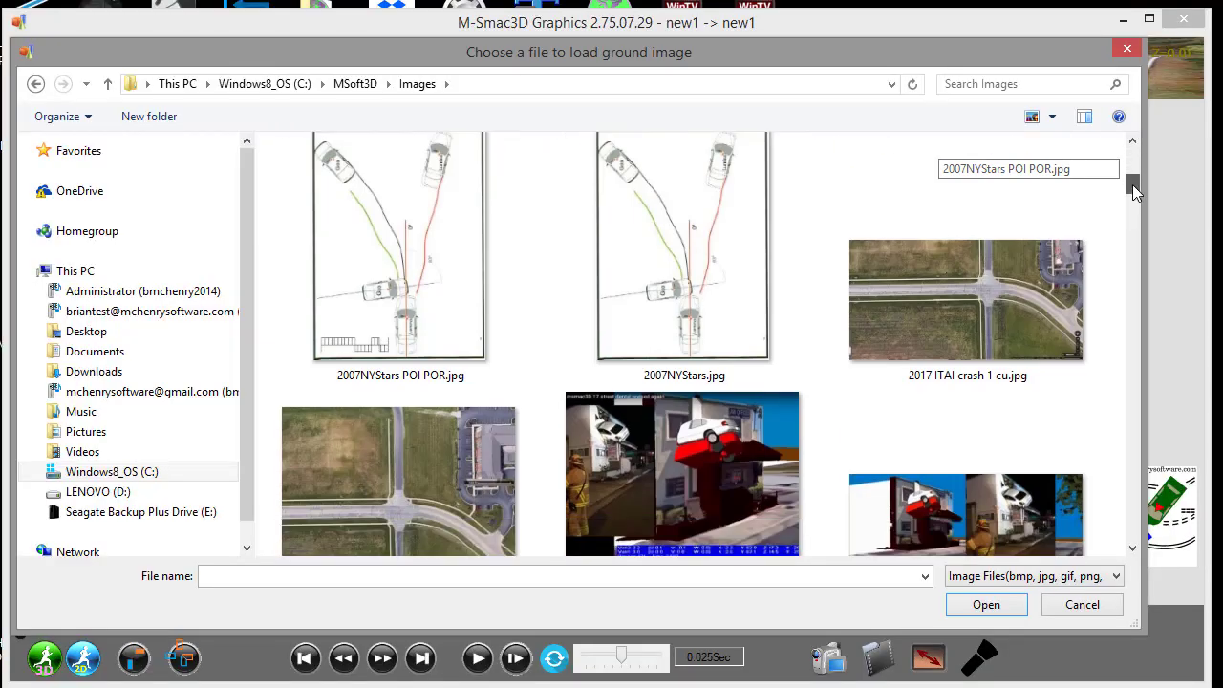
click(709, 356)
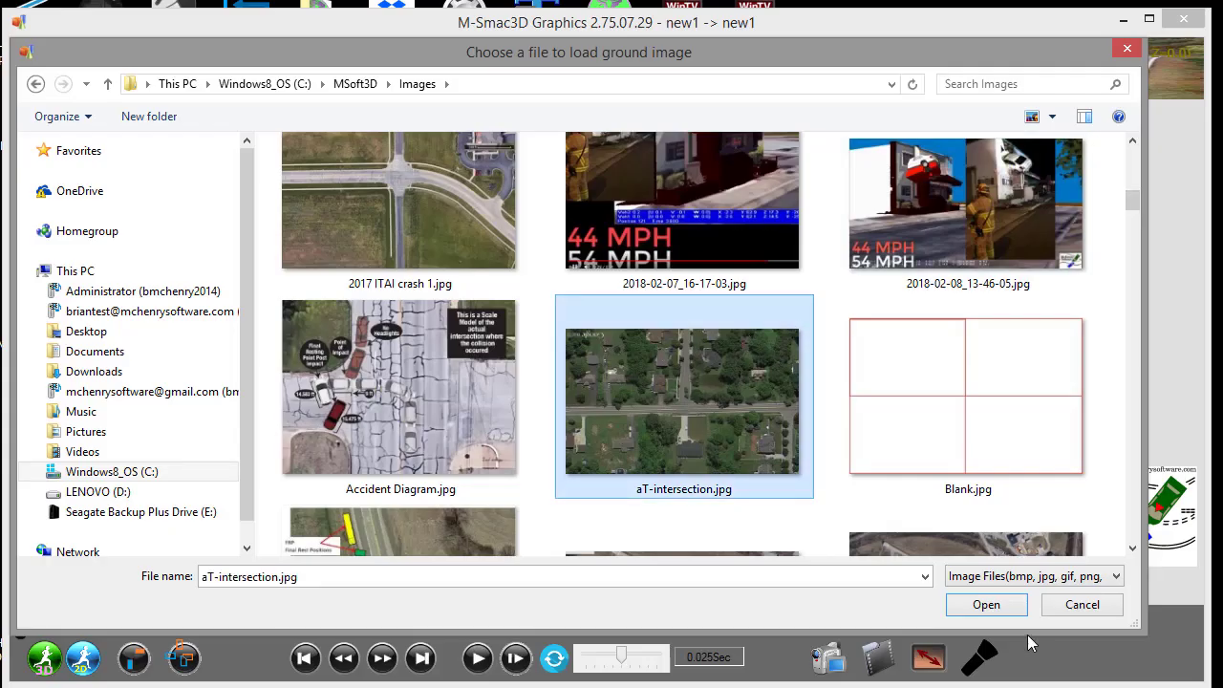
click(982, 604)
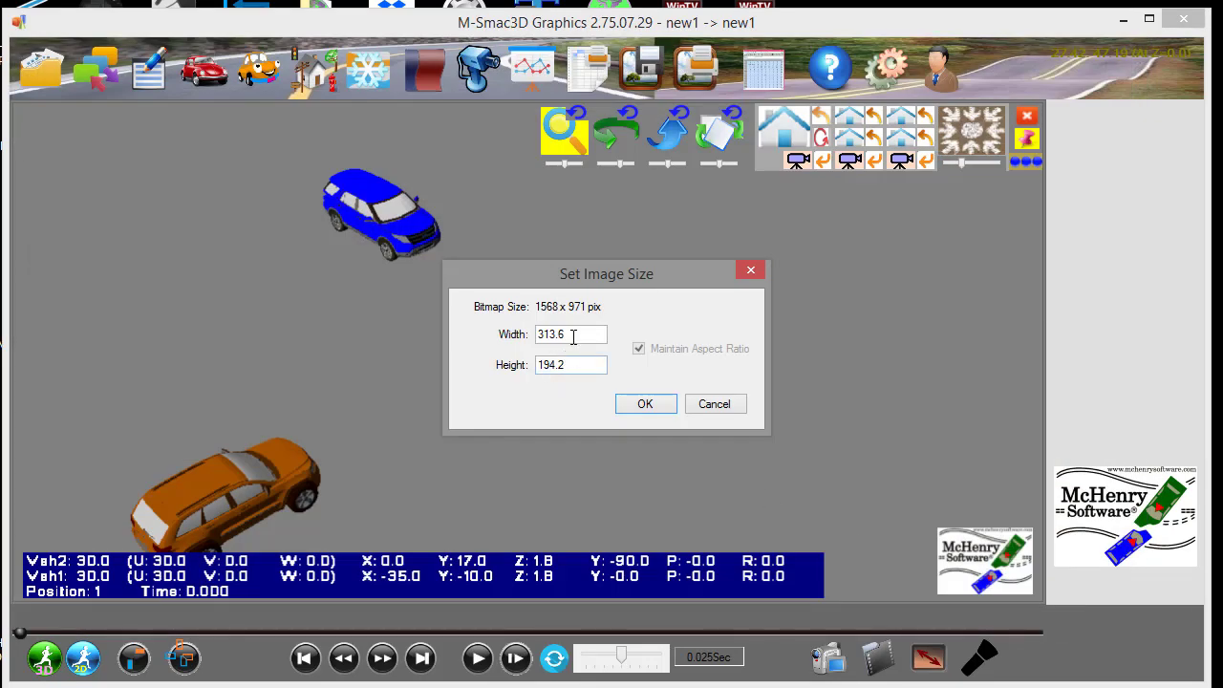
Set the ground image width to 500, keeping its aspect ratio, and place the image.
drag(573, 335, 489, 333)
text(300)
click(638, 404)
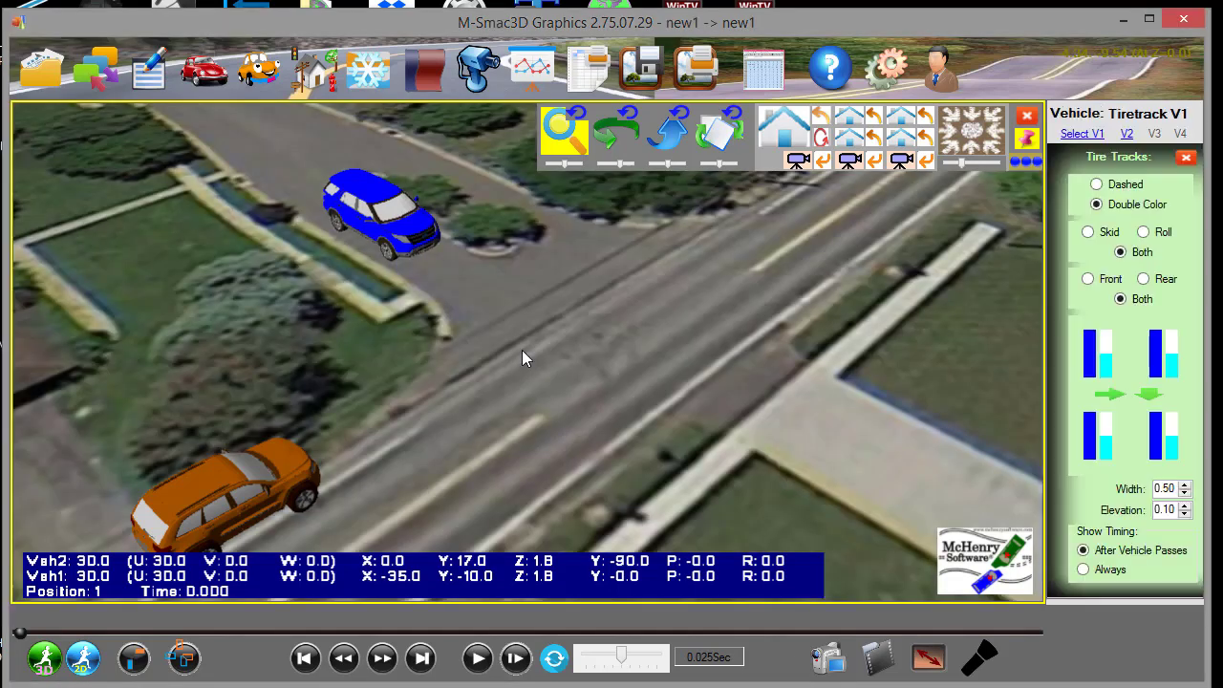
Select the ground in the scene and open its image/map drape settings.
click(684, 360)
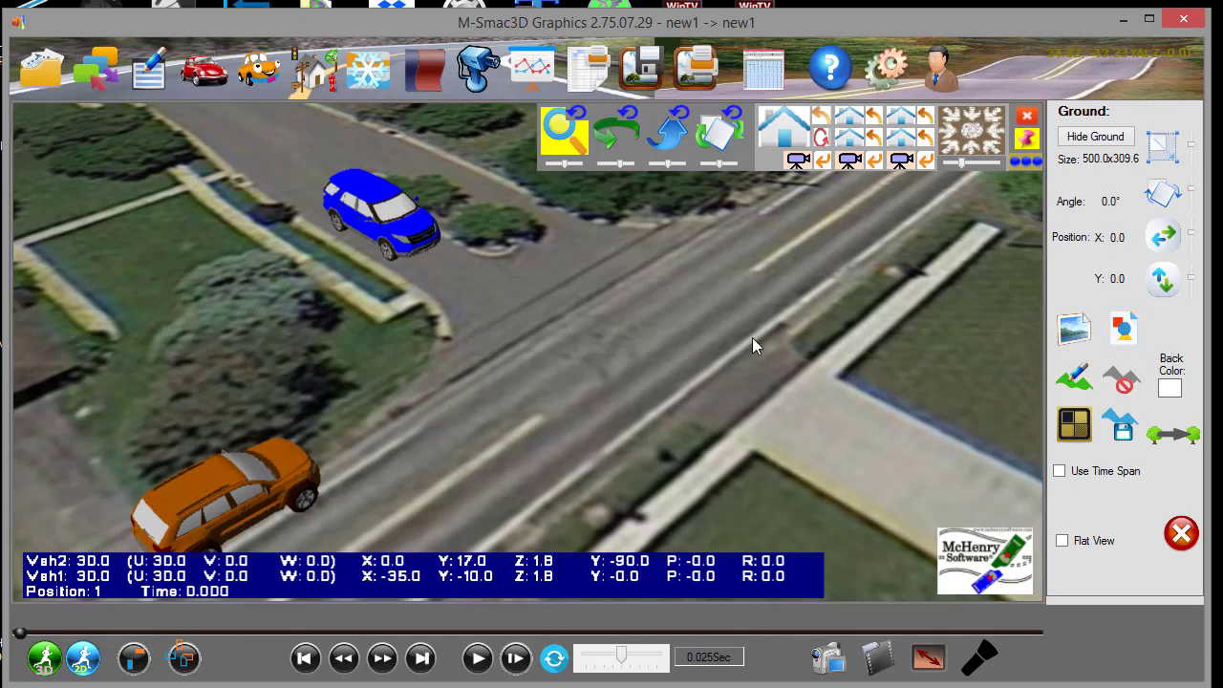
click(668, 367)
click(647, 354)
click(1074, 328)
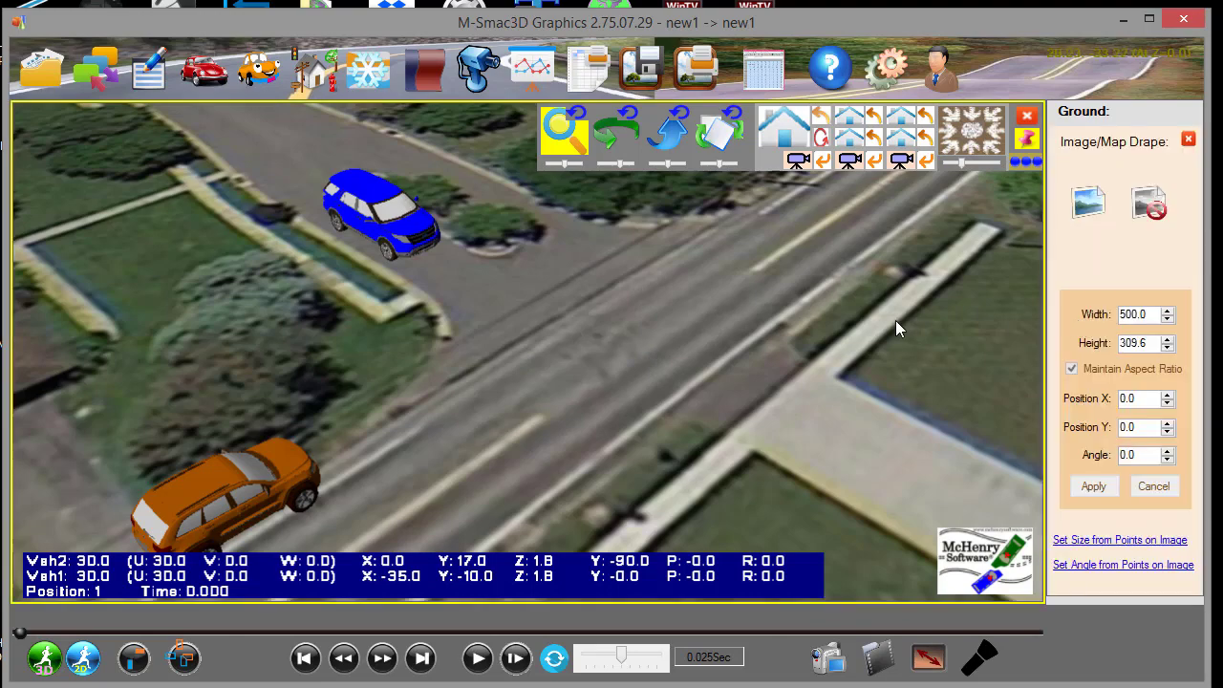
Rescale the ground image from two points across the main road's white edge lines, with a distance of 24 between them.
click(1114, 541)
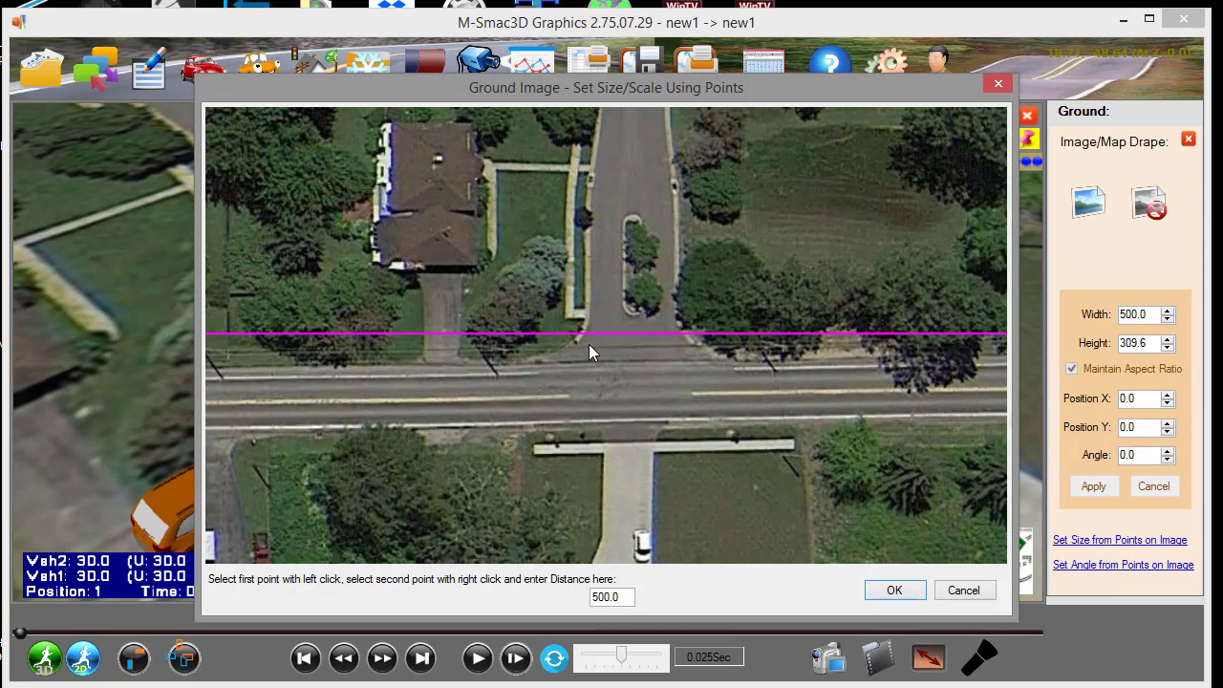
scroll(589, 346, up, 3)
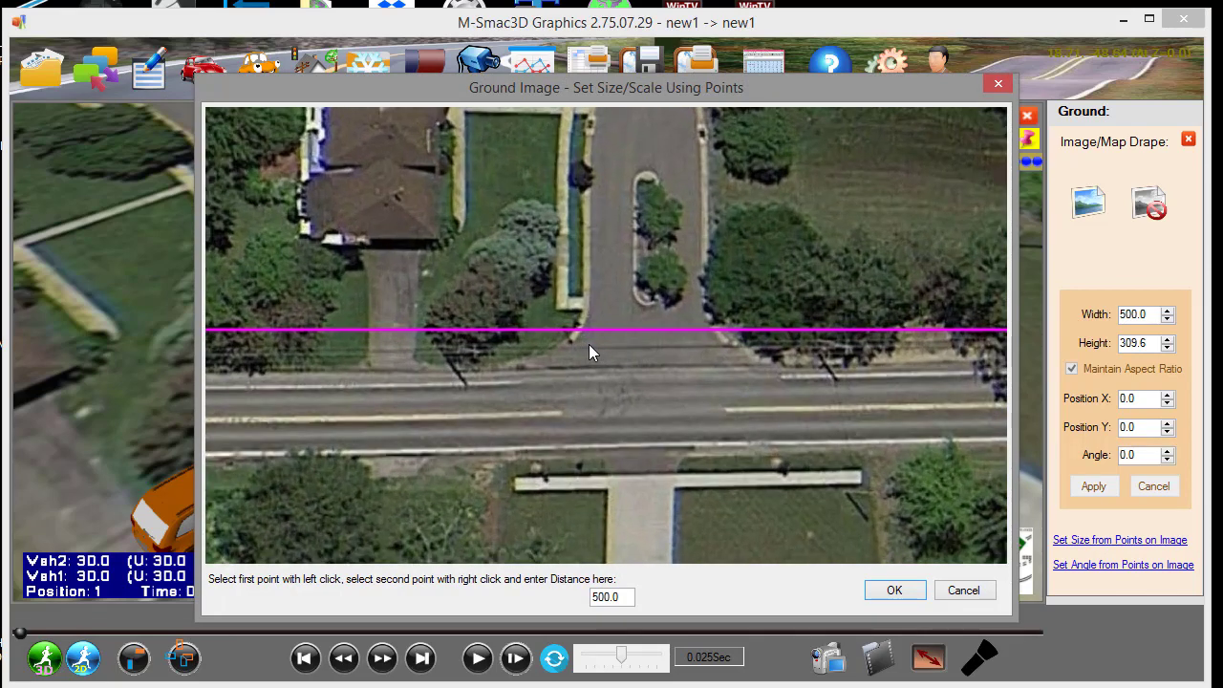
middle_drag(467, 373, 517, 308)
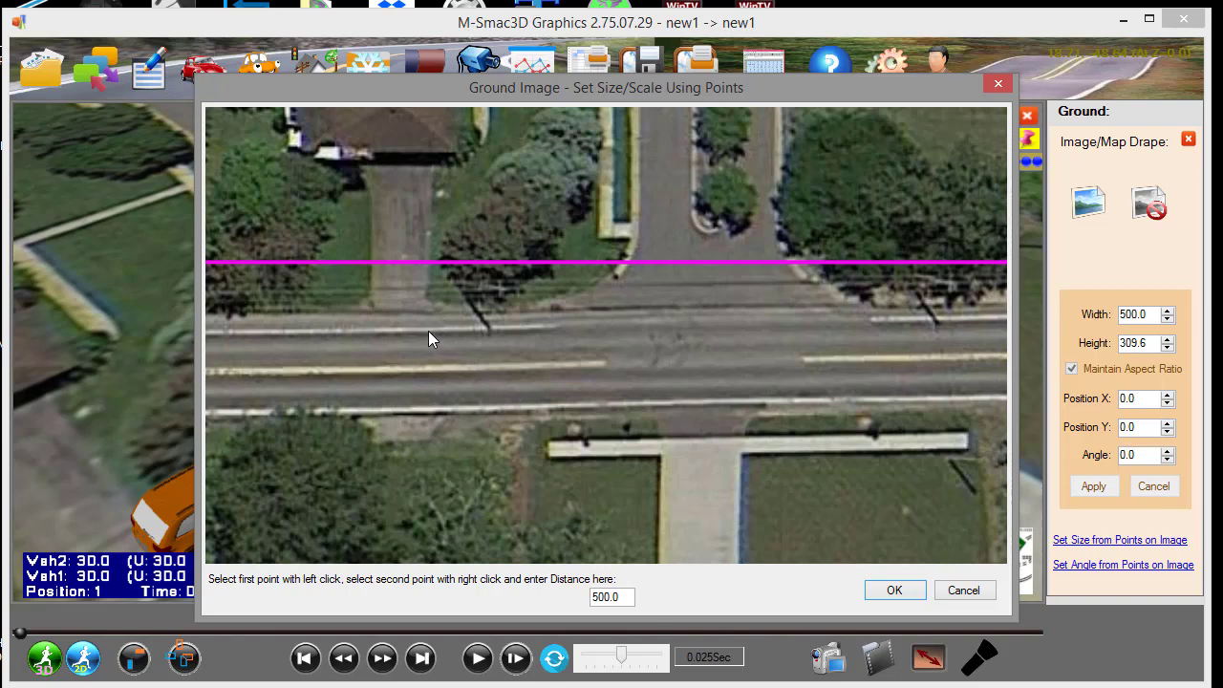
click(424, 326)
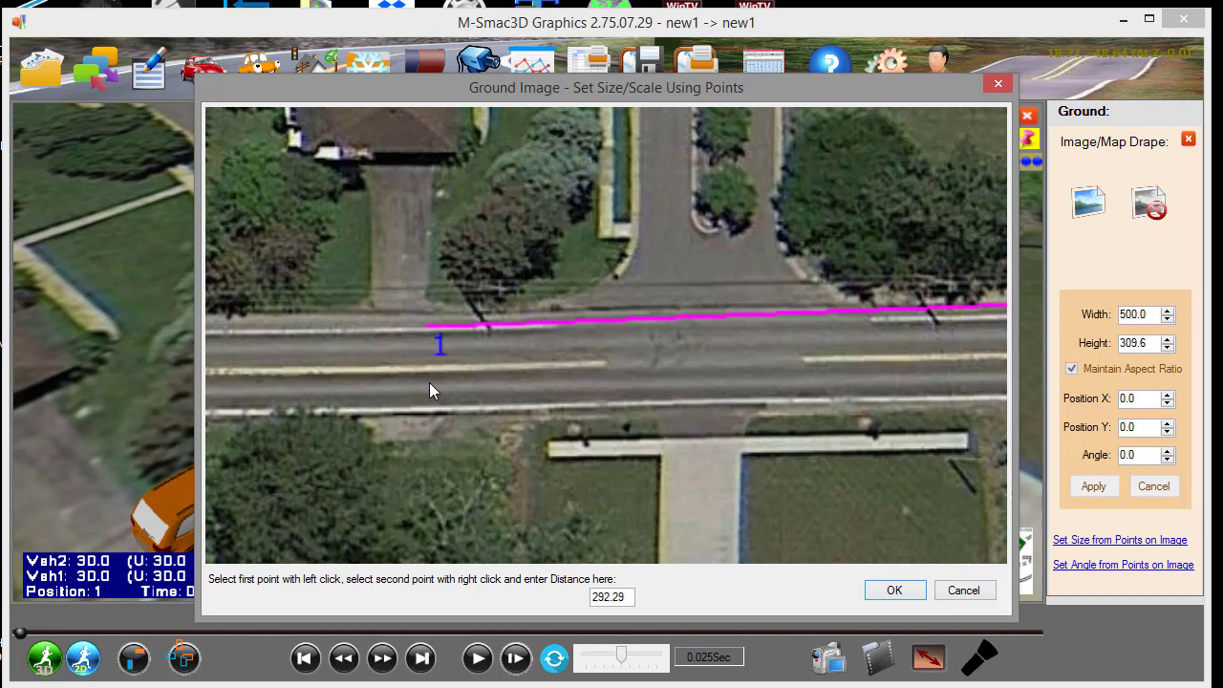
right_click(431, 410)
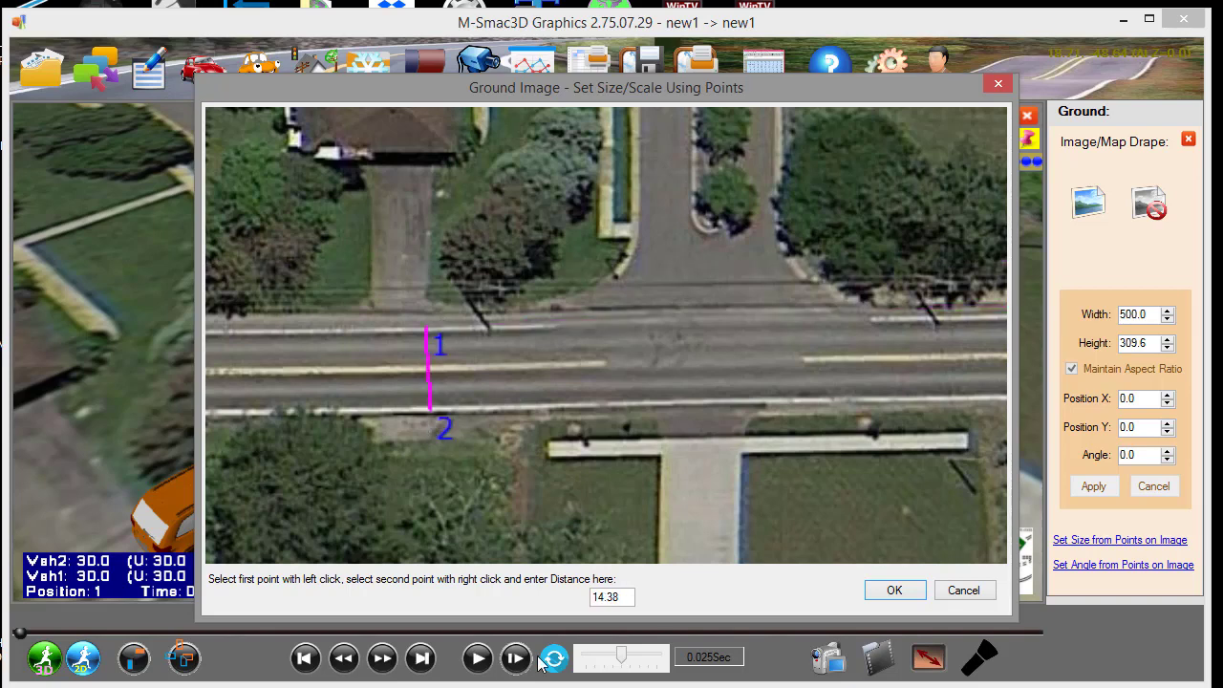
drag(625, 597, 541, 576)
text(24)
key(Return)
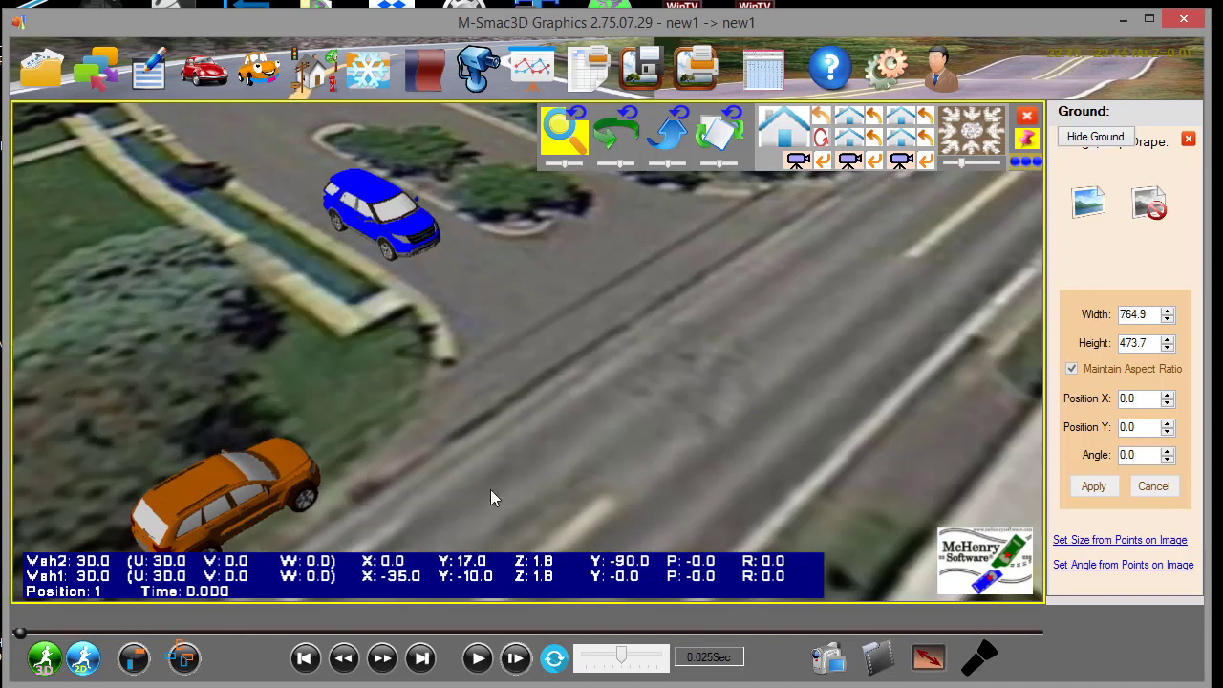
Check the scaled ground image and vehicles in the home view and from overhead, and close the image drape settings.
click(791, 139)
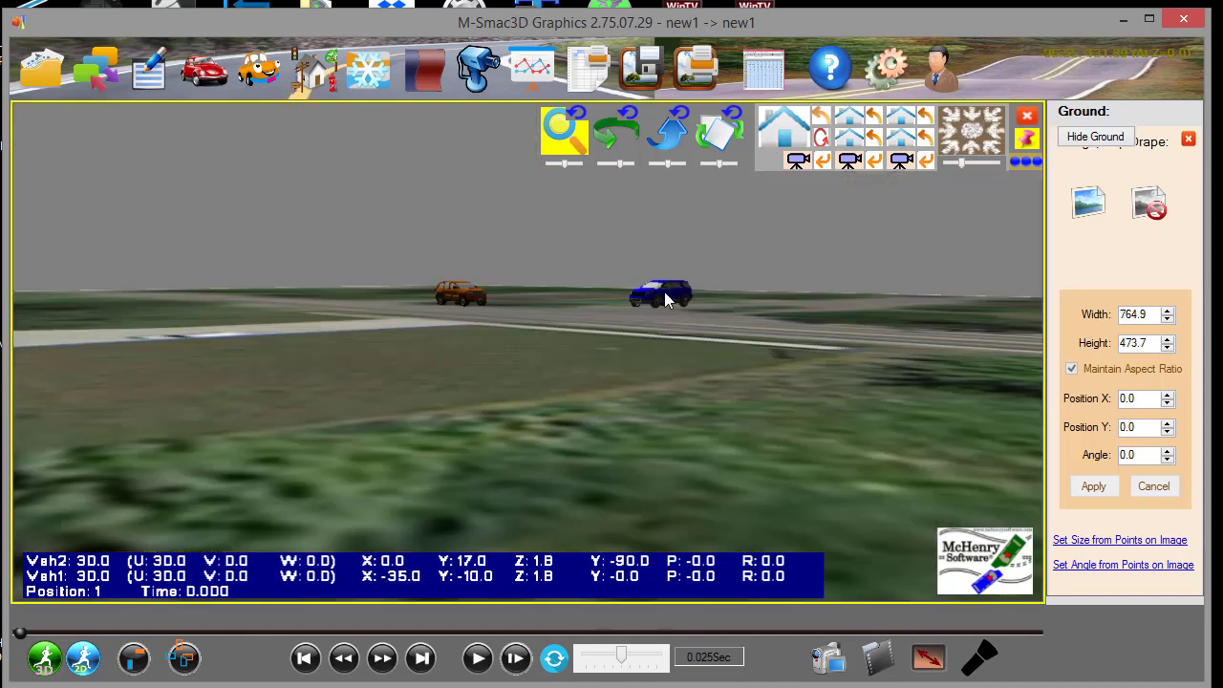
click(972, 133)
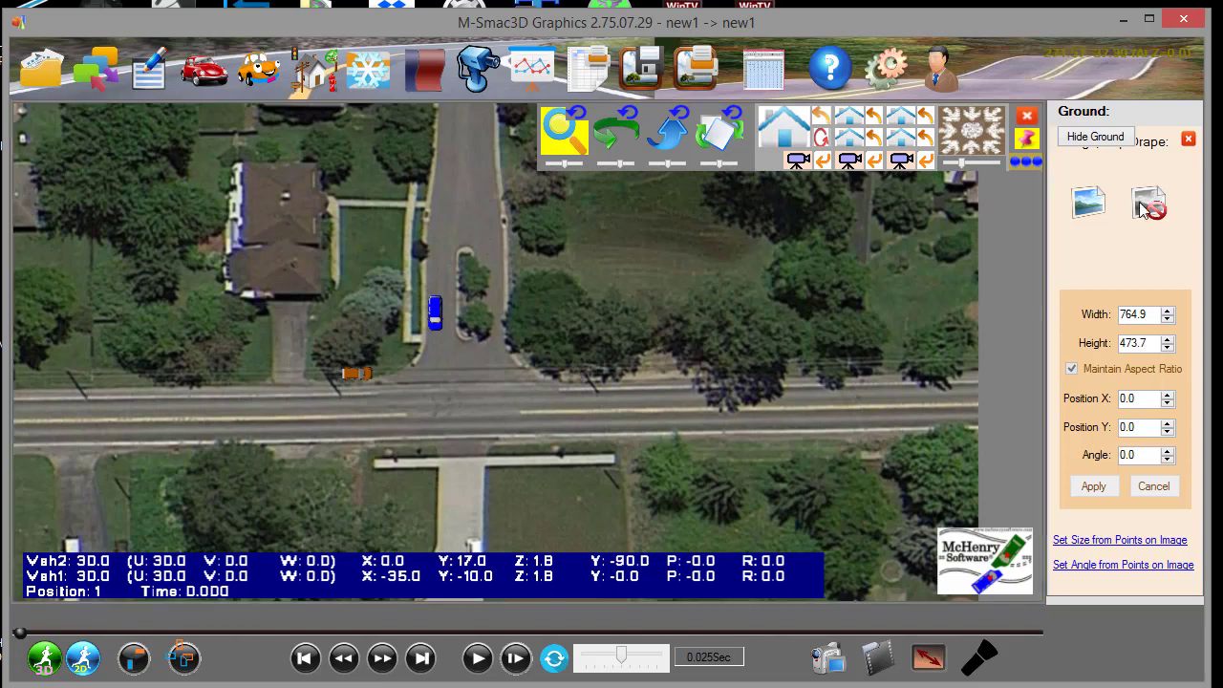
click(1187, 140)
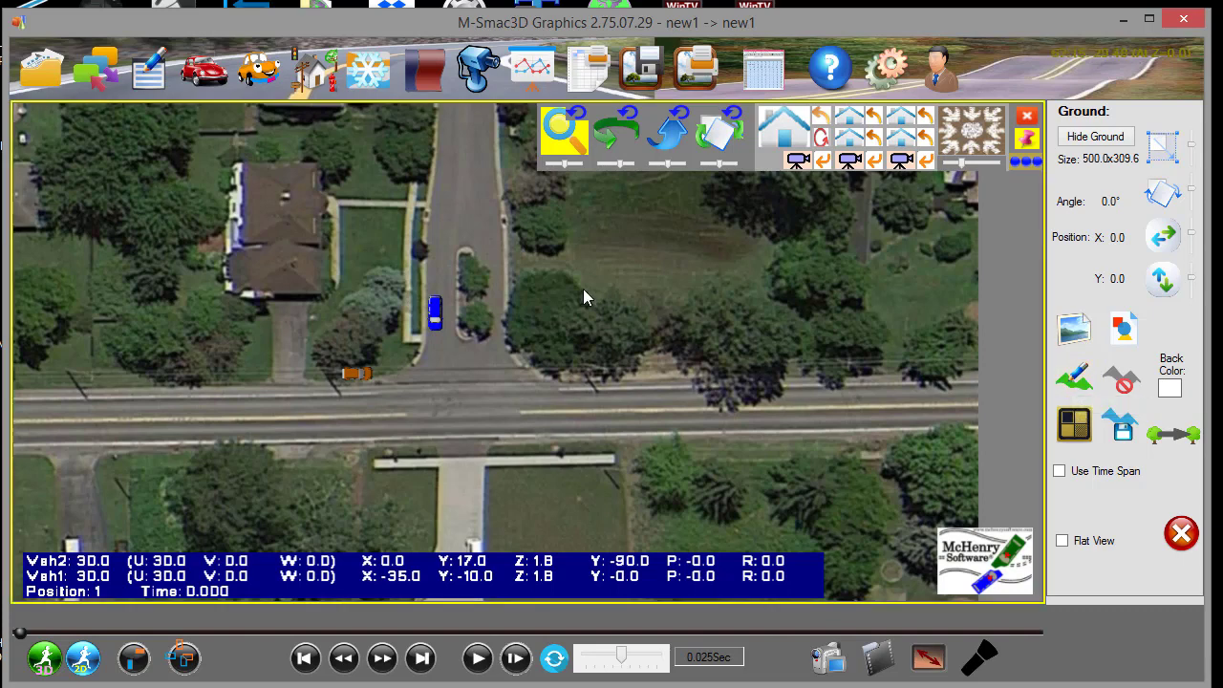
Open the ground elevation editor and place an elevation point at each of the four corners of the aerial image.
click(1073, 377)
scroll(449, 323, up, 2)
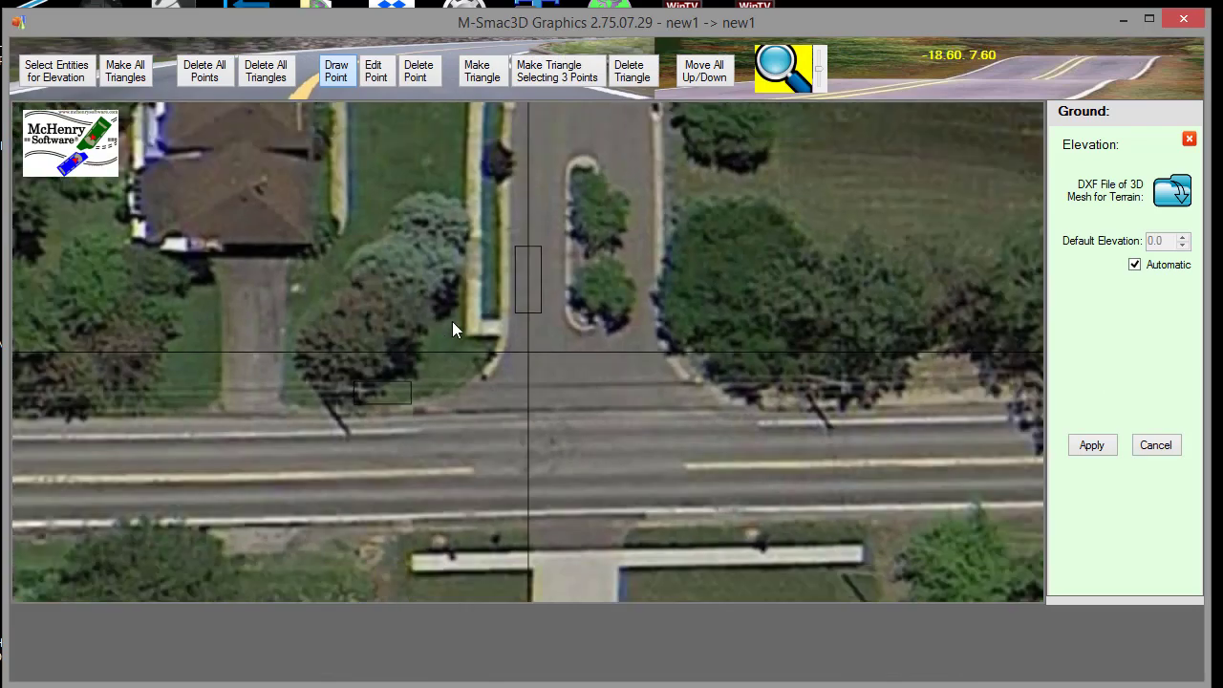
scroll(447, 308, down, 4)
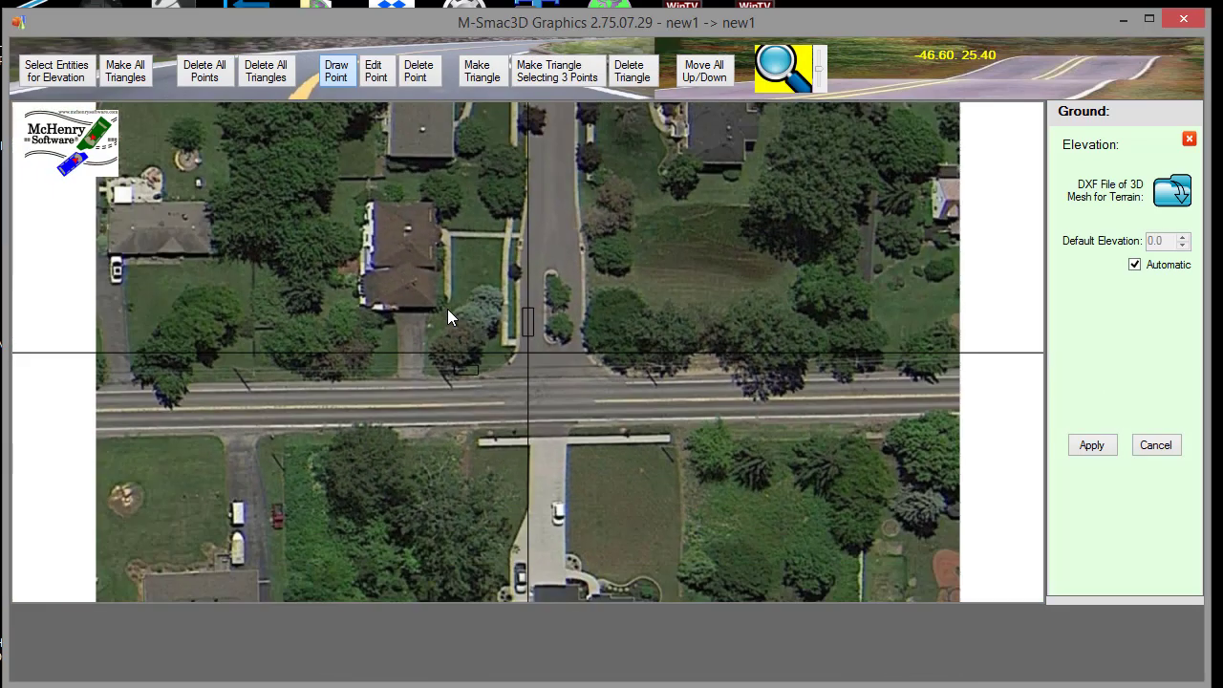
scroll(447, 307, down, 1)
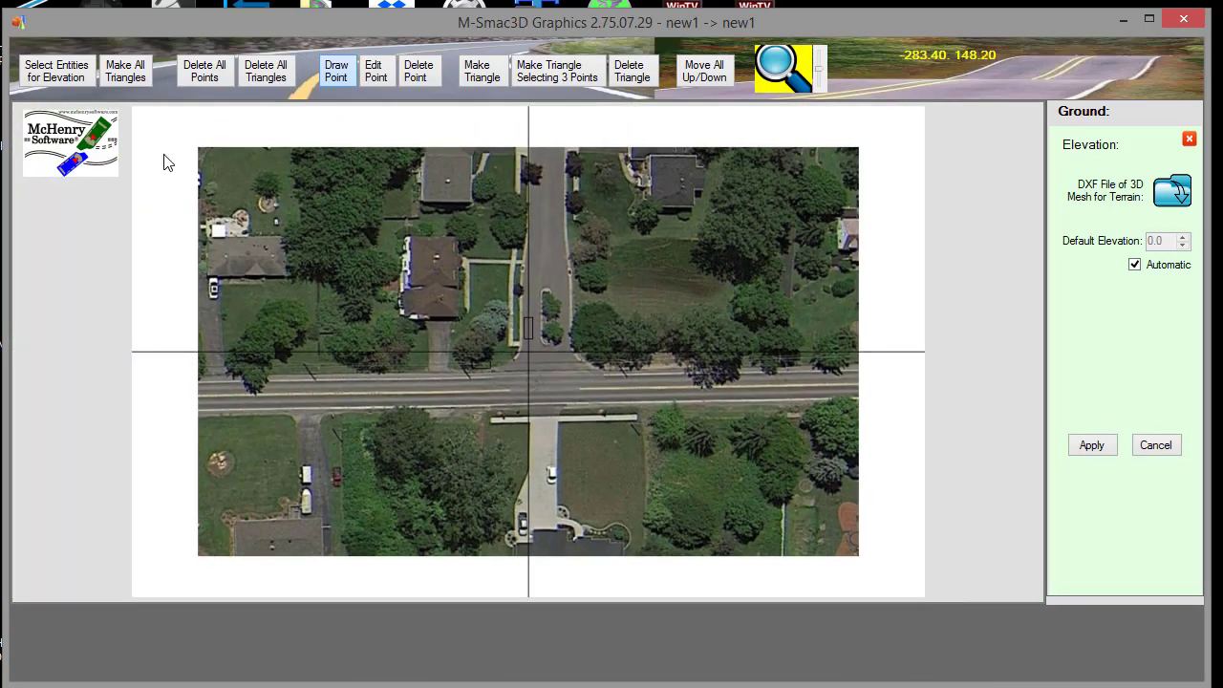
click(195, 145)
click(855, 145)
click(856, 553)
click(196, 553)
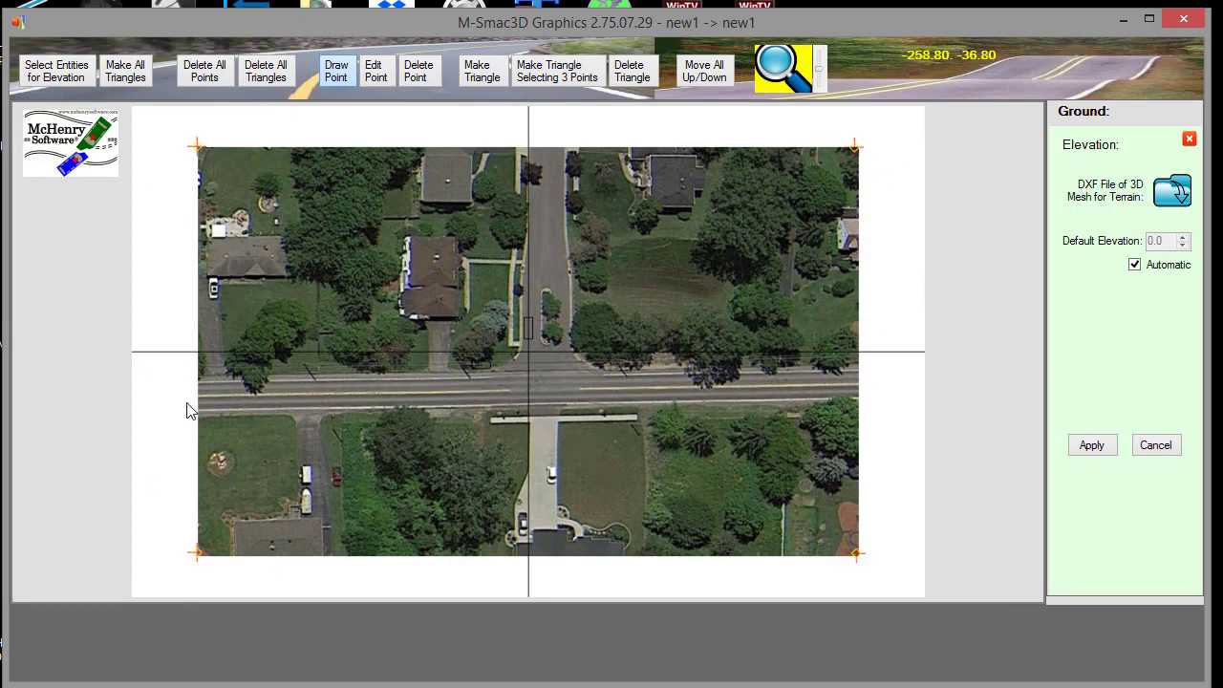
Add elevation points at both ends of the main road's southern edge and a second pair farther south along the image's side edges.
scroll(211, 414, up, 1)
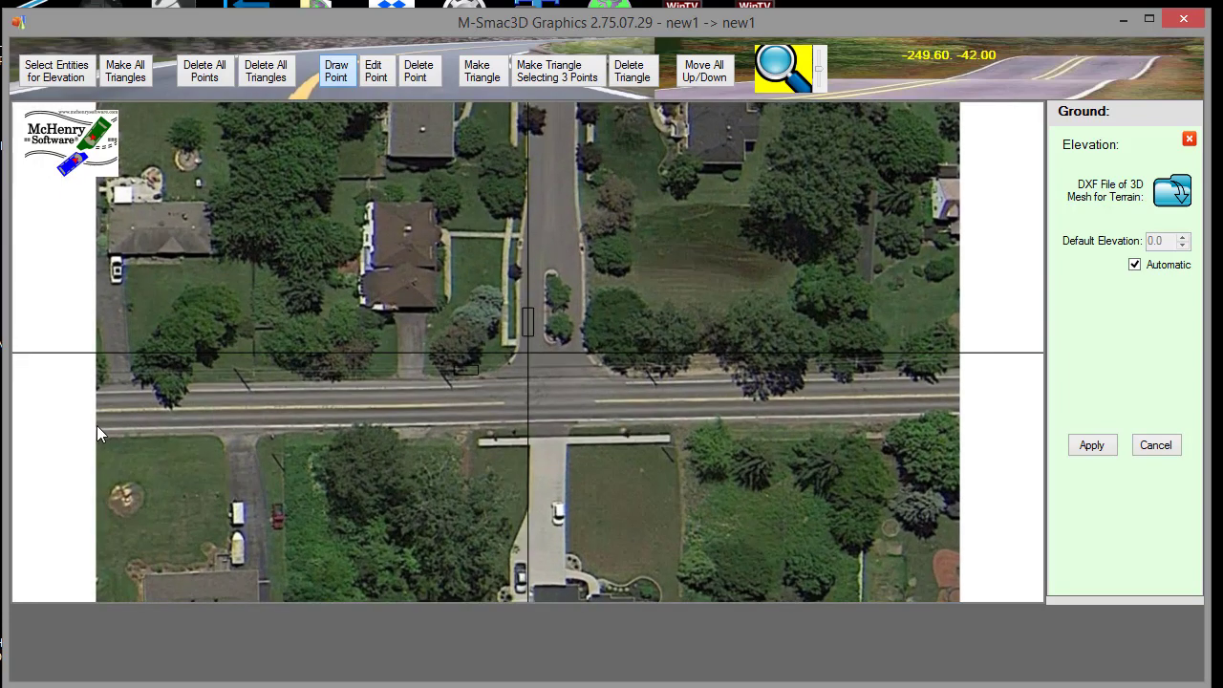
click(97, 426)
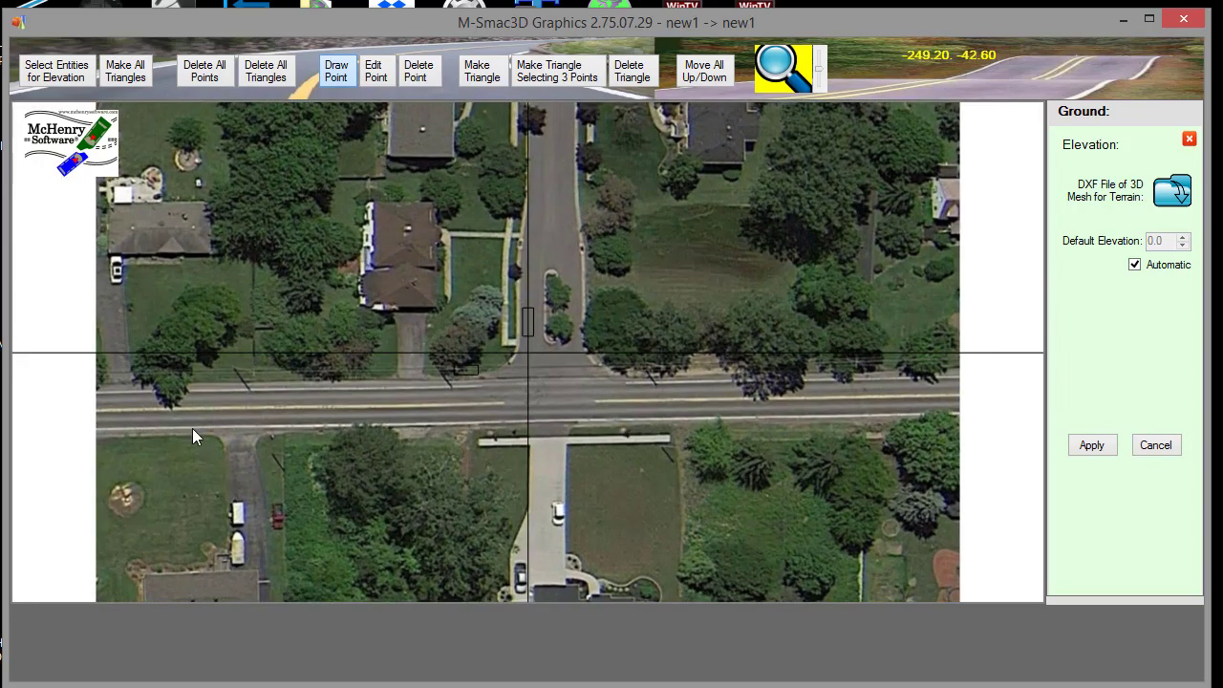
click(957, 410)
click(955, 475)
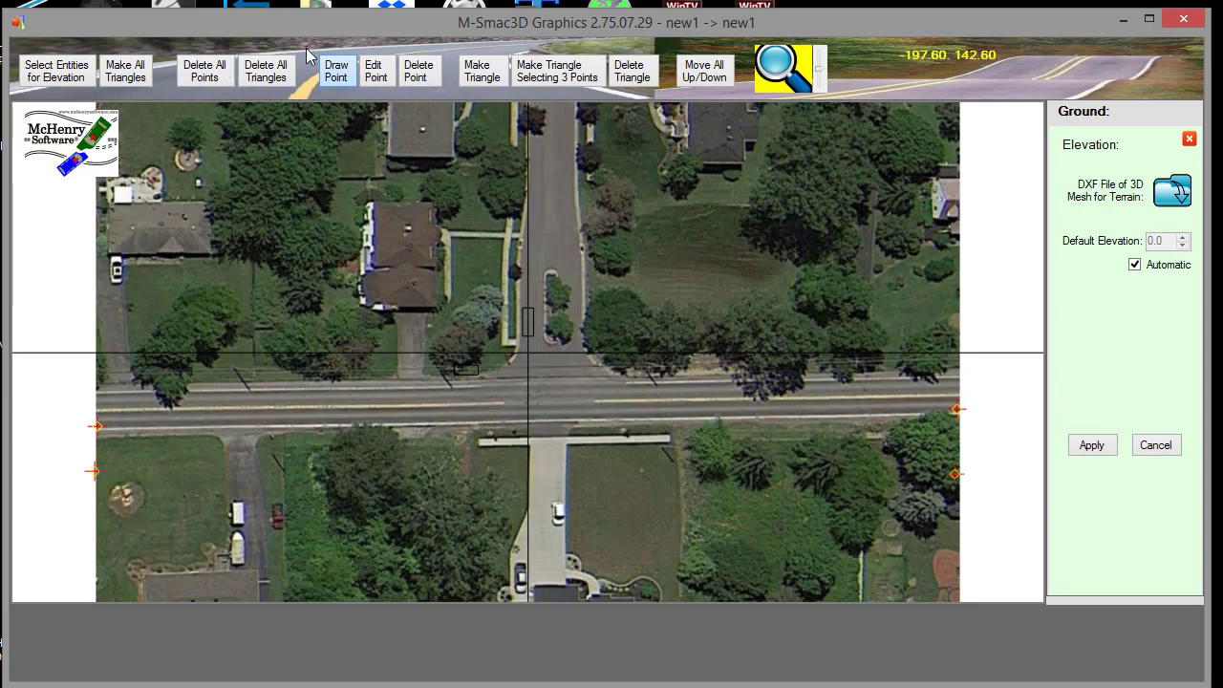
Set the elevation of the two points south of the road to -8 and shift the eastern one onto the image edge.
click(380, 76)
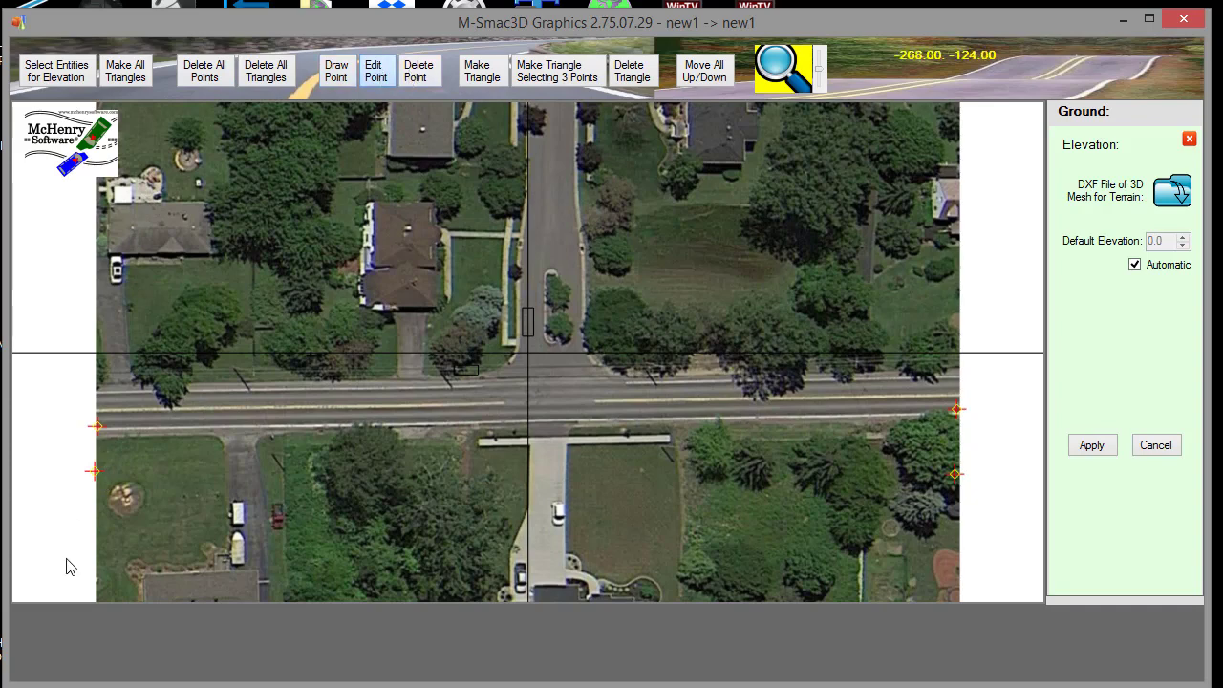
click(96, 472)
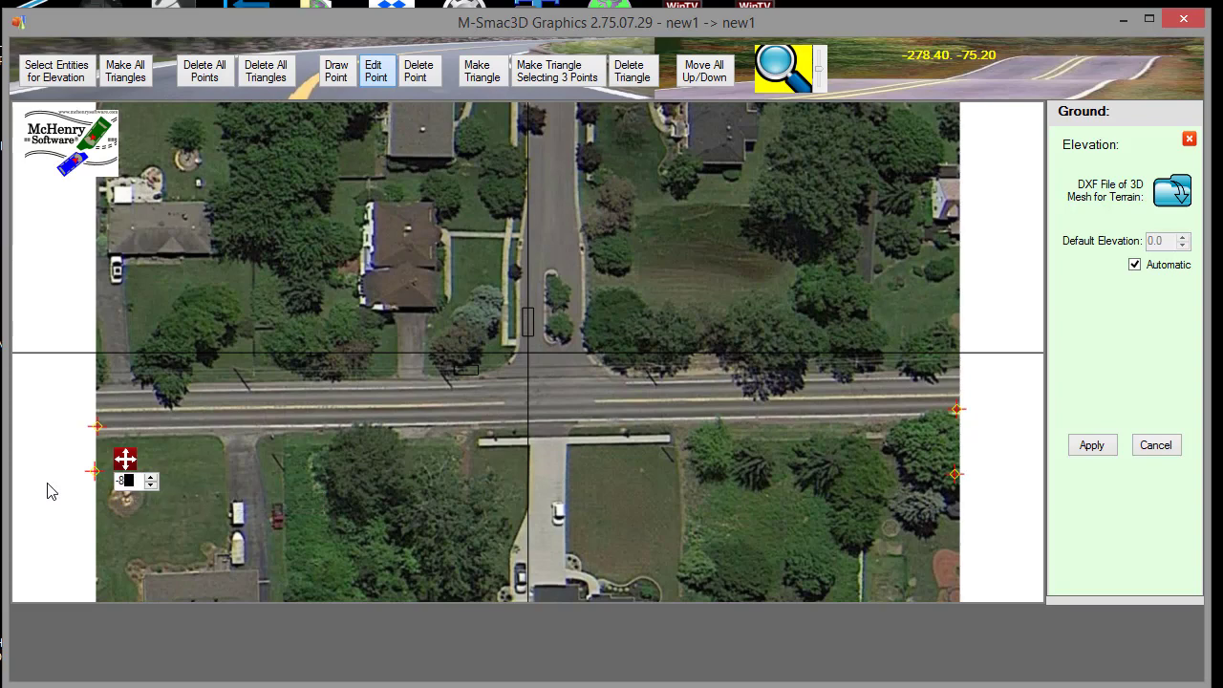
click(957, 474)
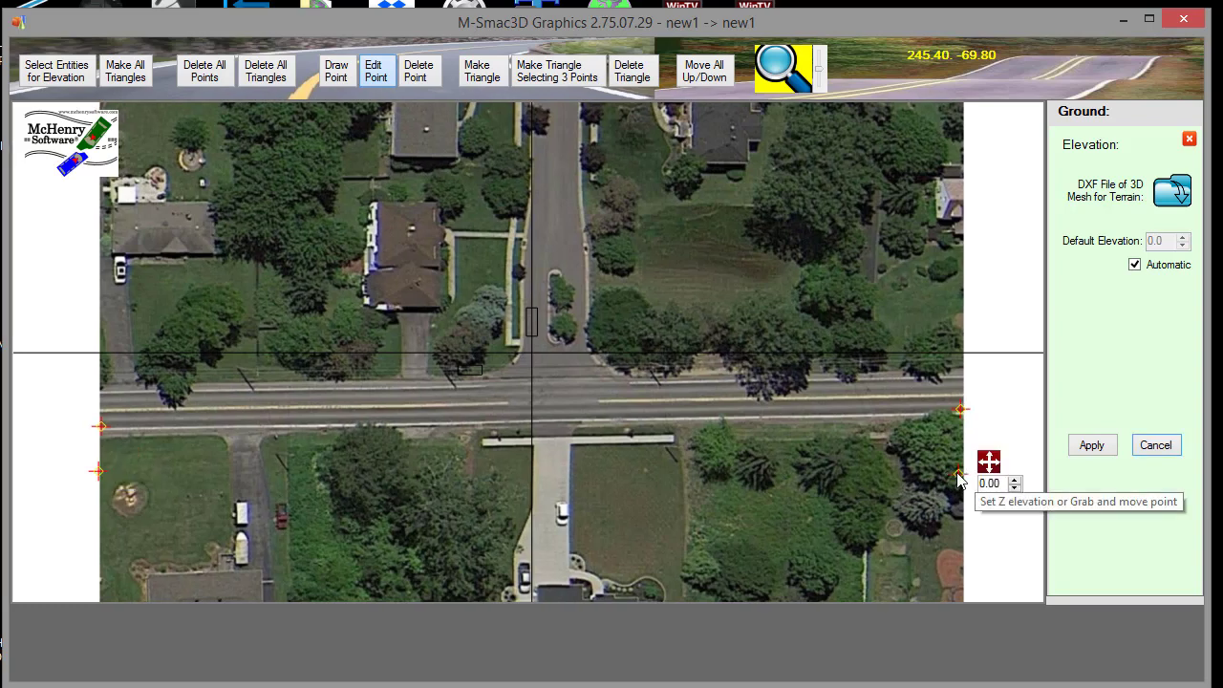
drag(1001, 485, 904, 492)
text(-8)
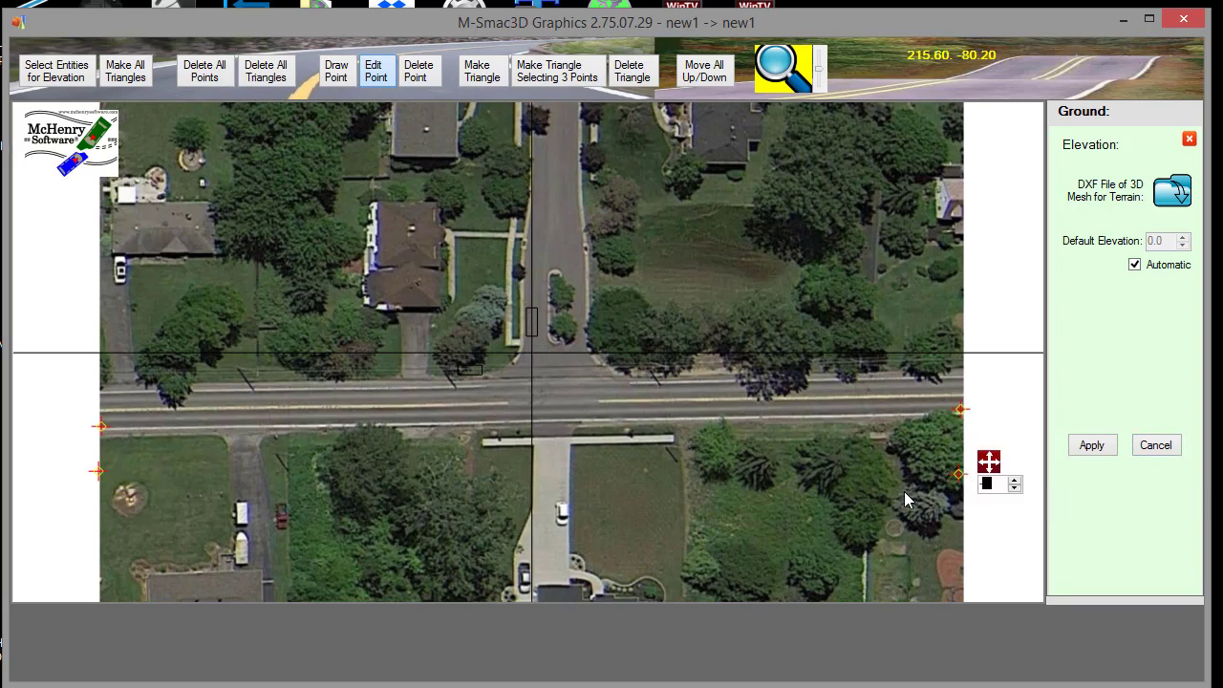
key(Return)
click(992, 461)
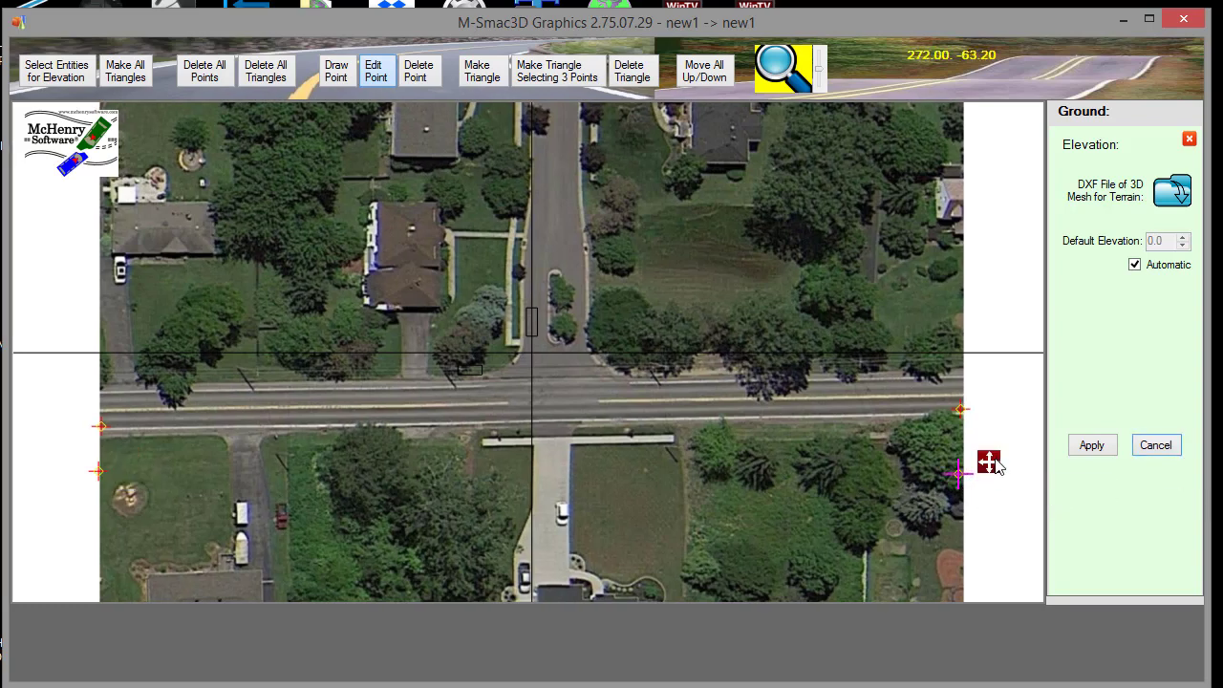
mouse_move(995, 463)
mouse_down()
mouse_move(956, 464)
mouse_move(999, 464)
mouse_up()
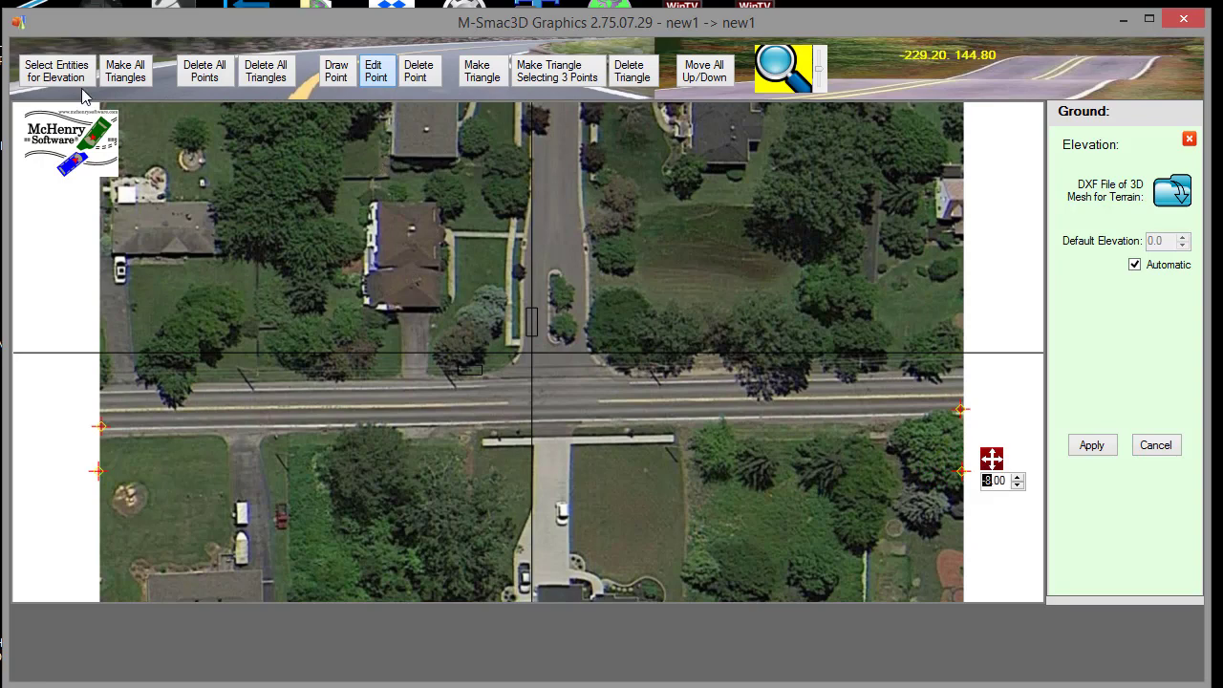
Generate triangles between all elevation points and apply the terrain to the ground.
click(119, 72)
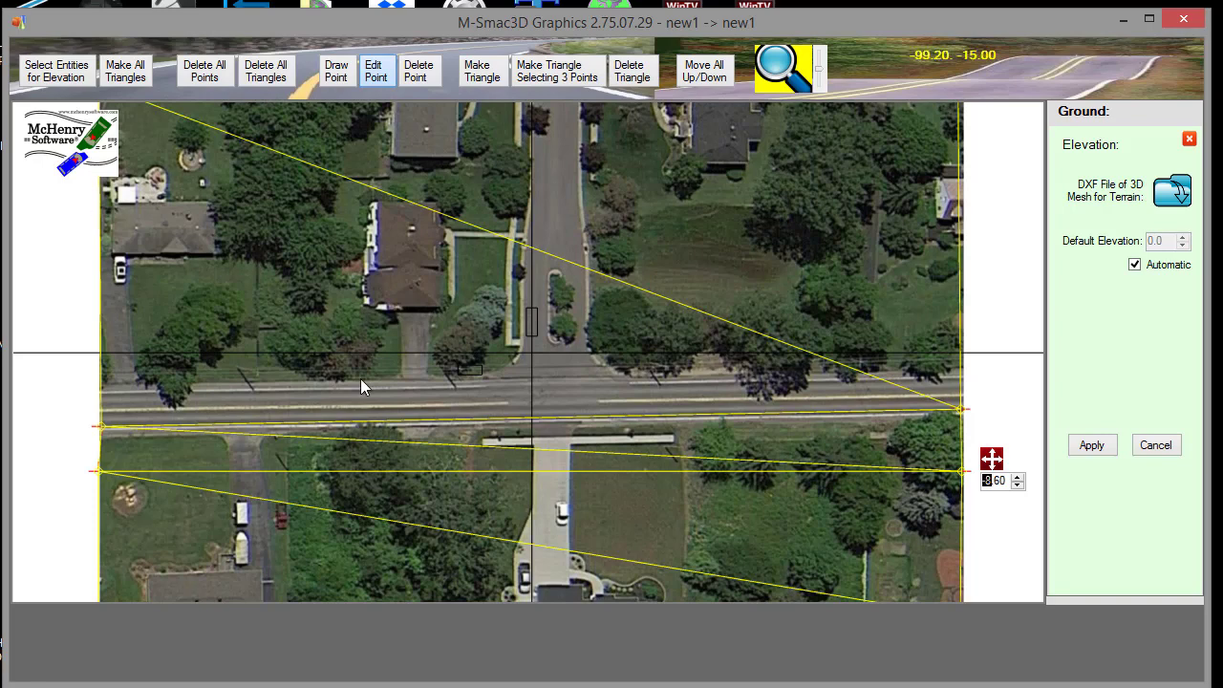
click(1094, 446)
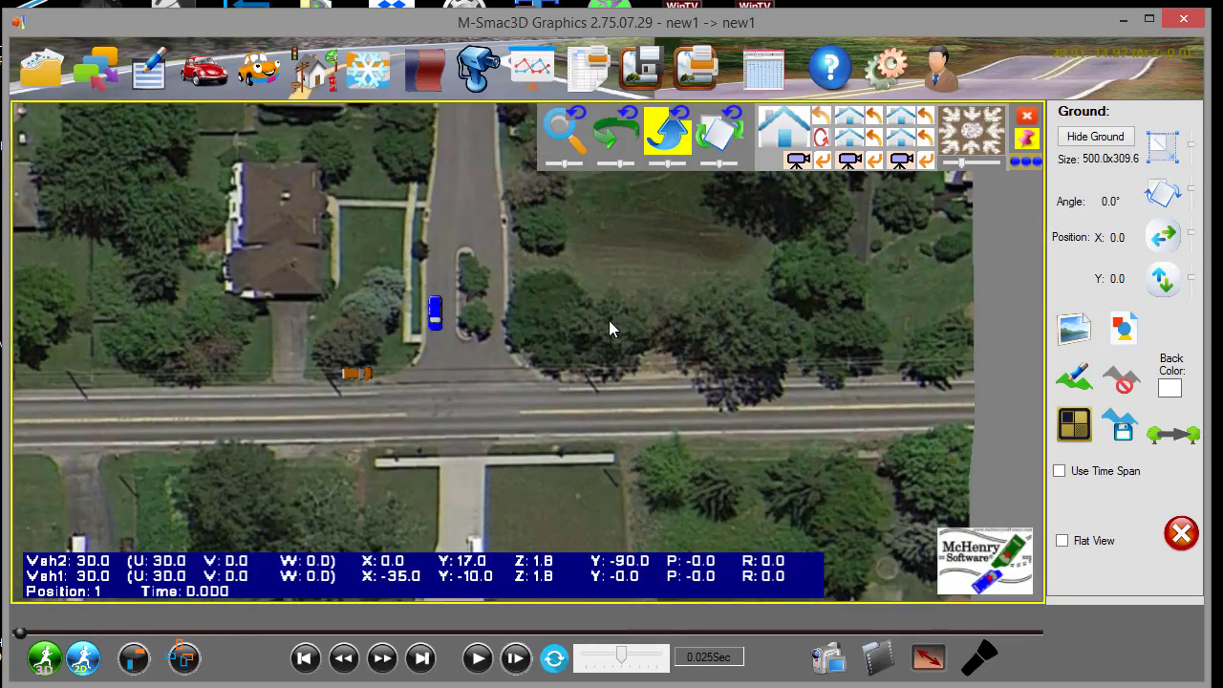
Store an oblique view of the intersection as View 1, recall it, and examine the terrain slope beside the main road.
drag(563, 317, 613, 307)
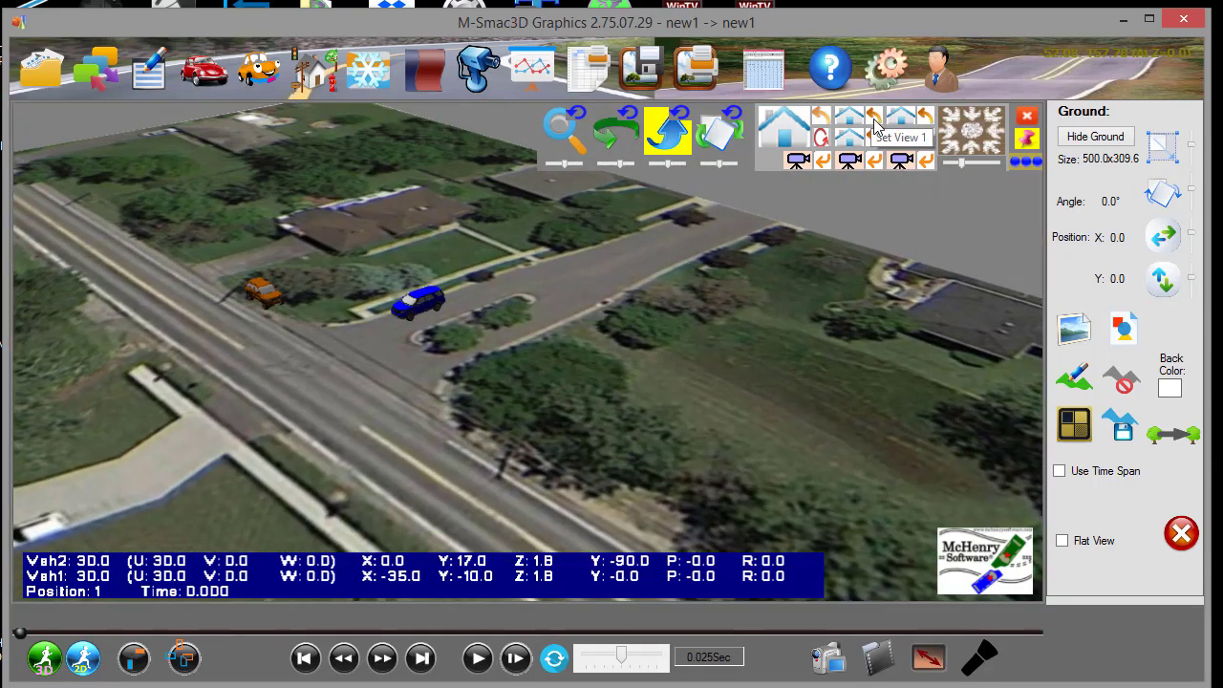
click(784, 141)
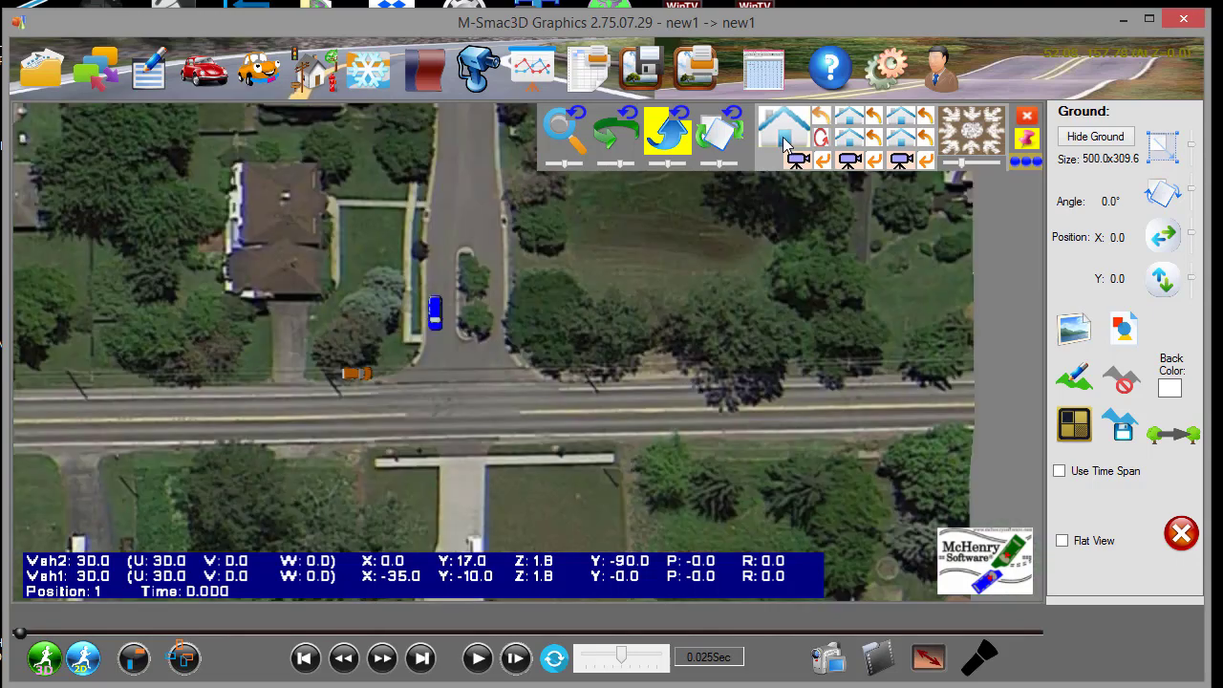
click(851, 119)
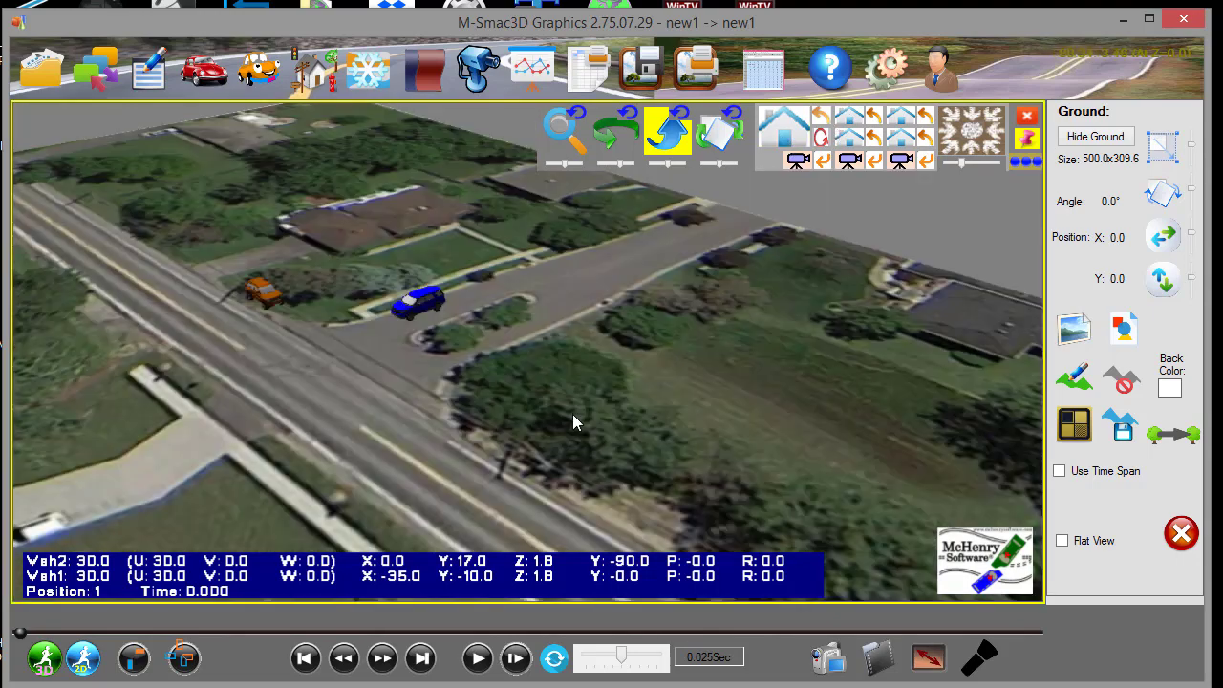
drag(558, 392, 605, 310)
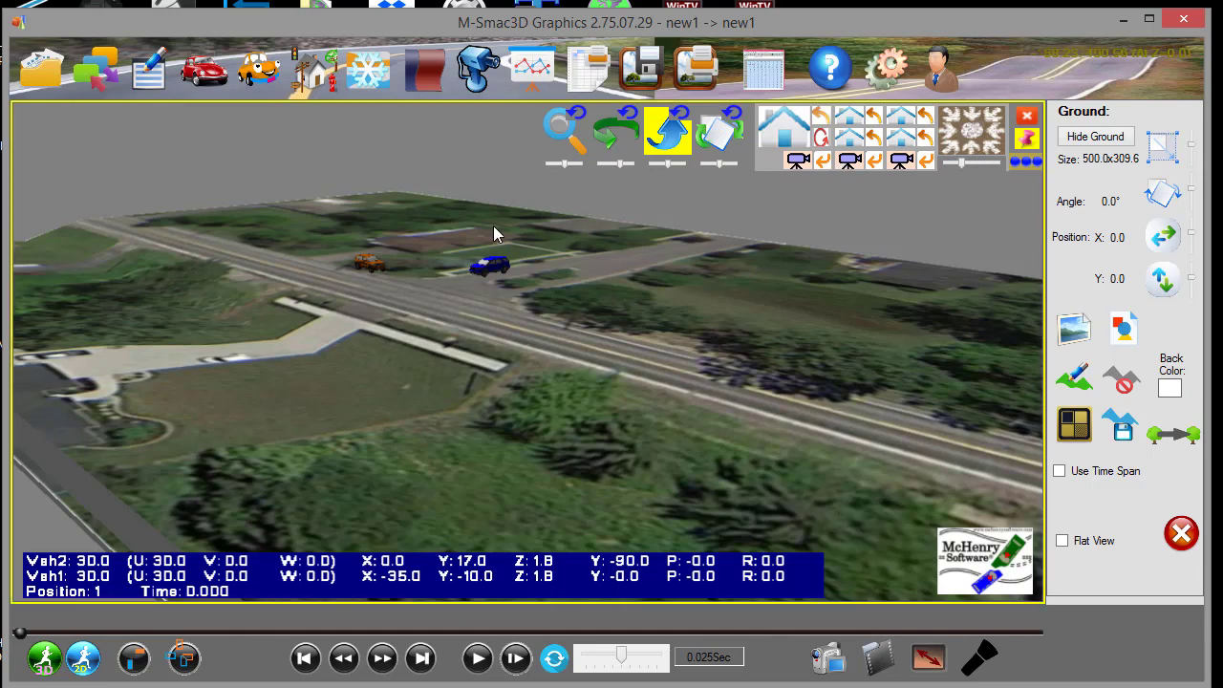
drag(489, 258, 483, 222)
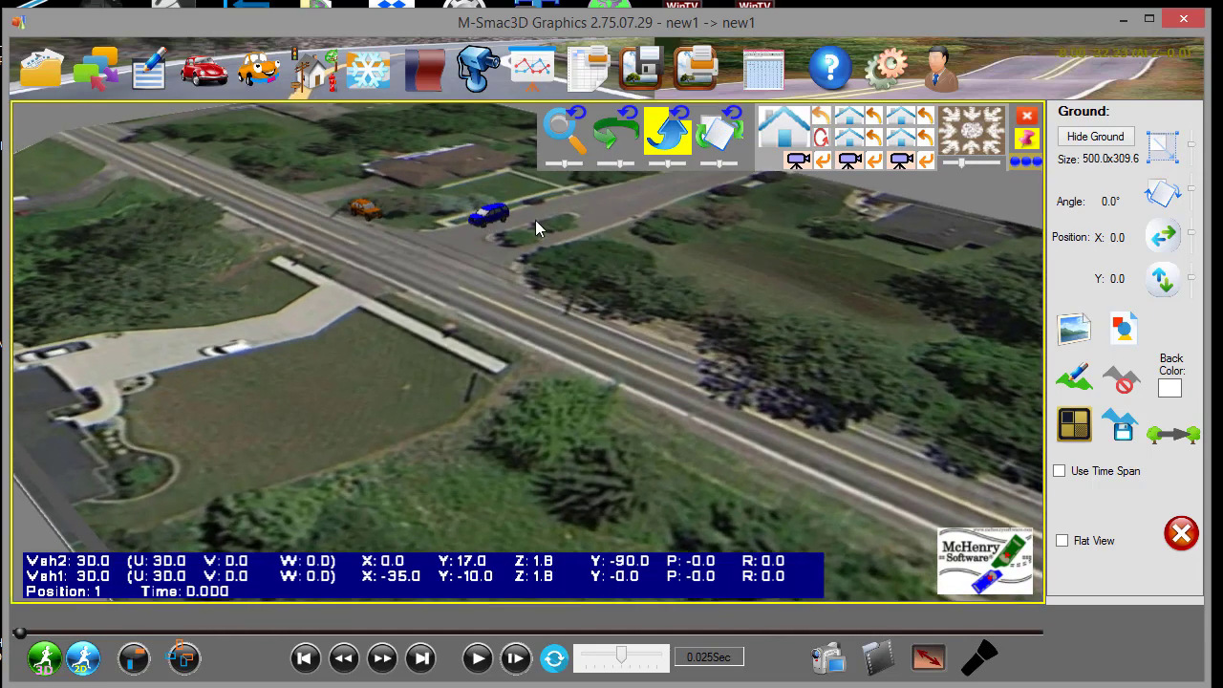
click(789, 130)
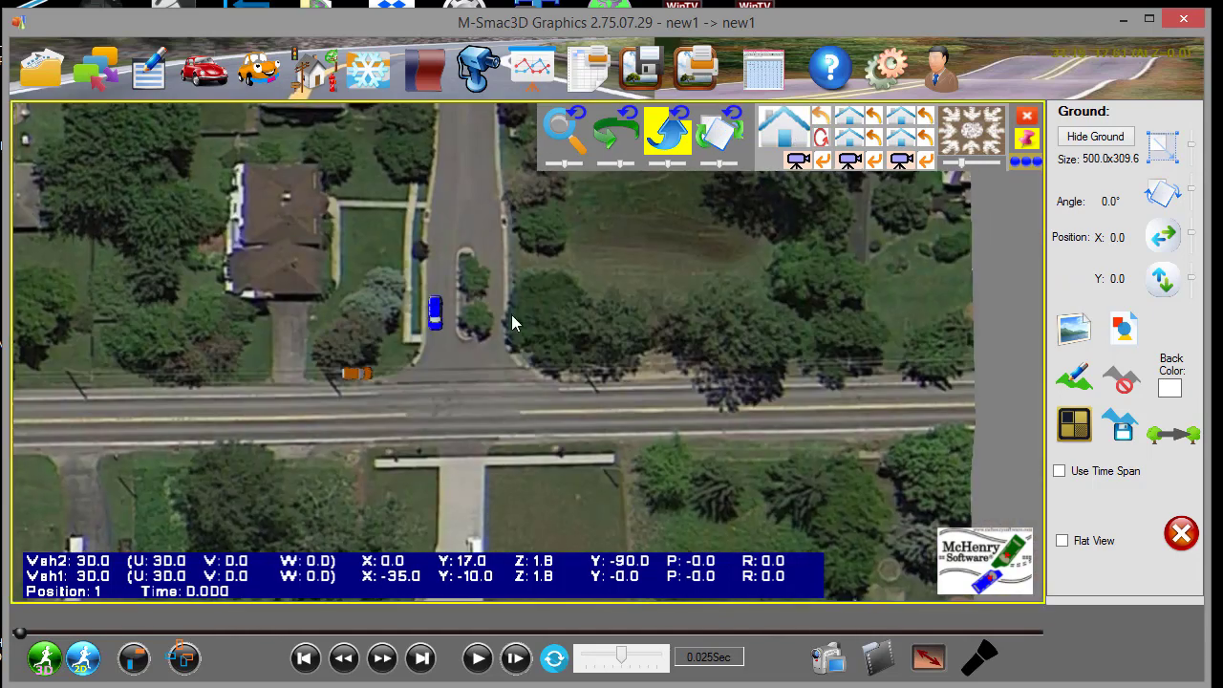
Select the orange vehicle beside the main road and open its initial position settings.
scroll(483, 342, up, 3)
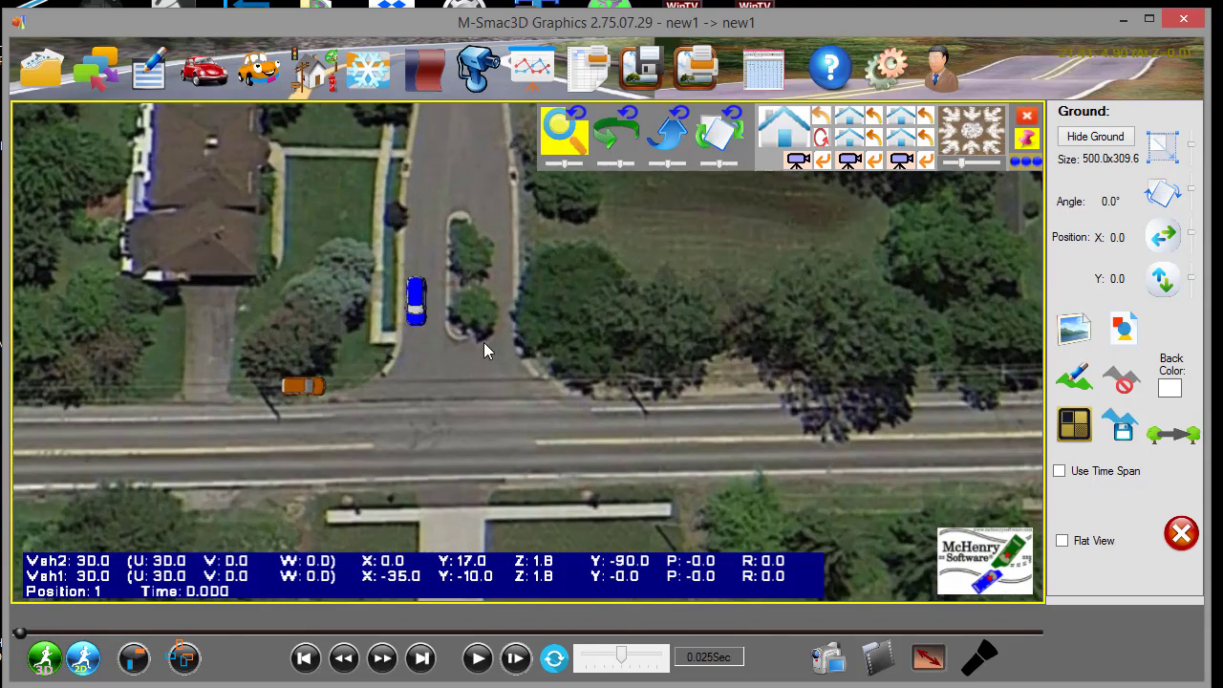
scroll(483, 342, up, 4)
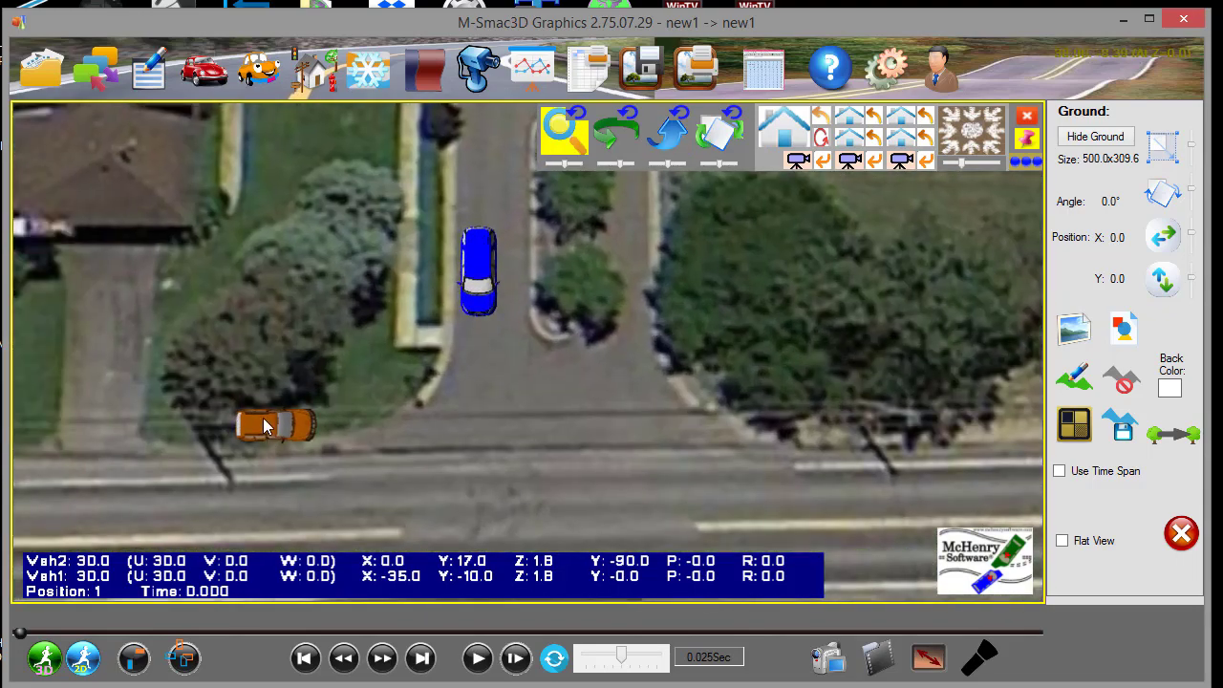
click(266, 427)
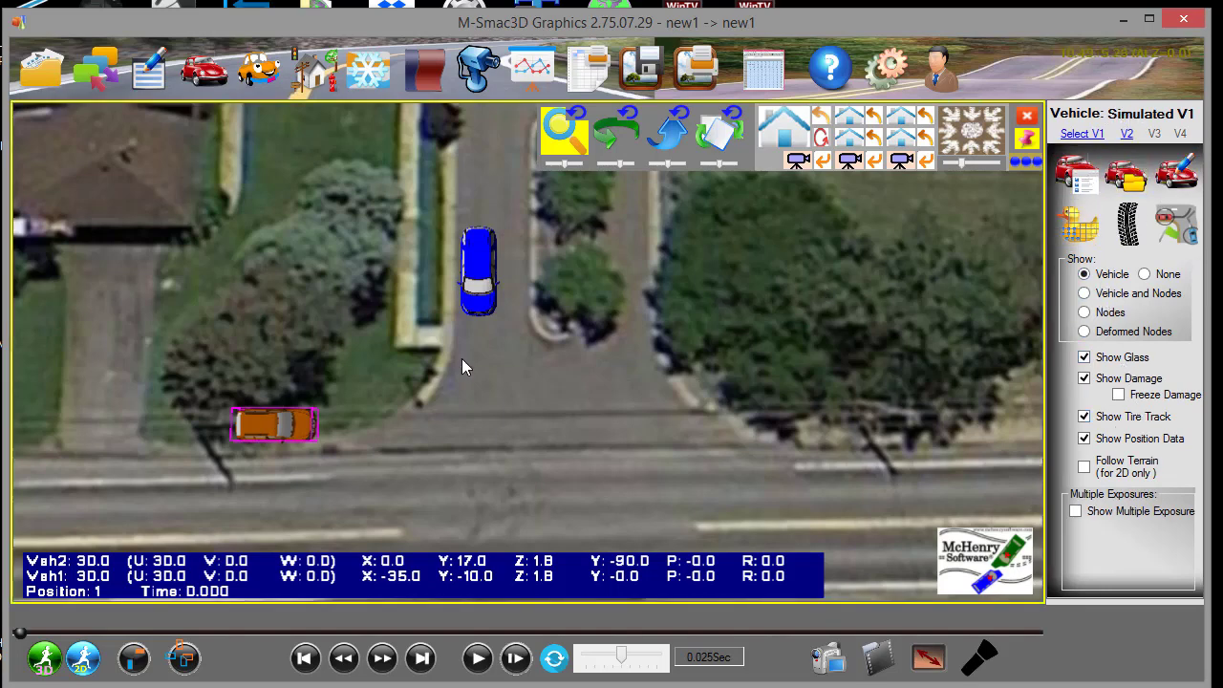
click(382, 423)
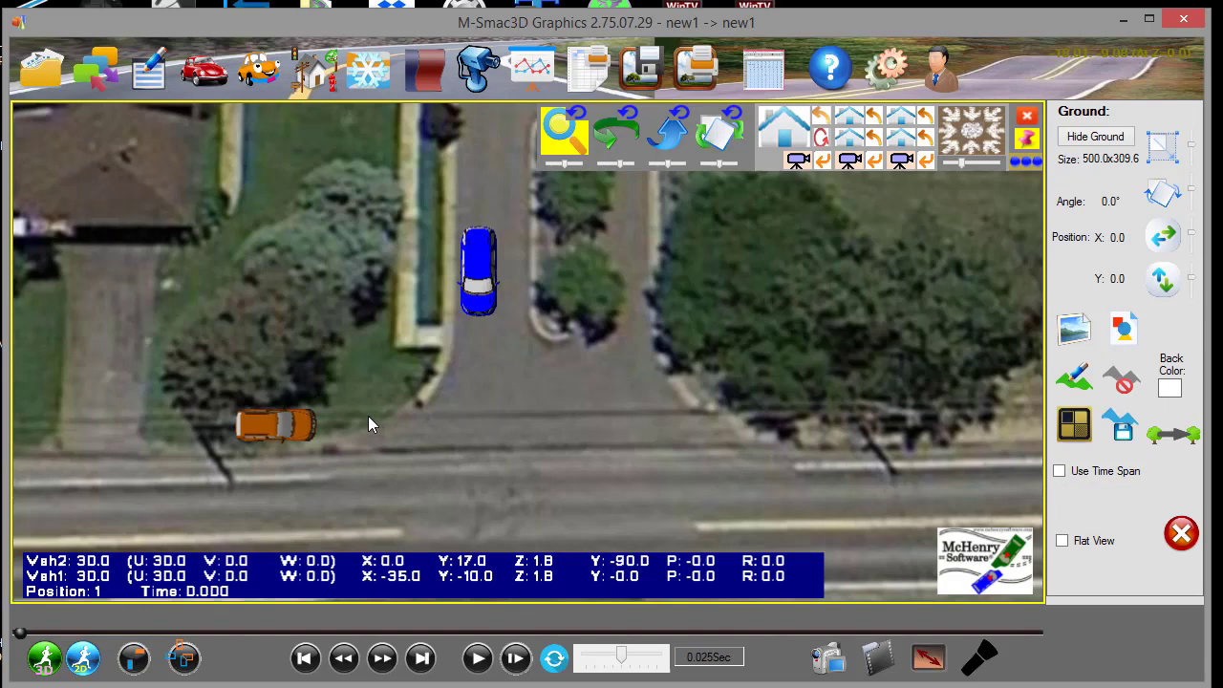
click(282, 432)
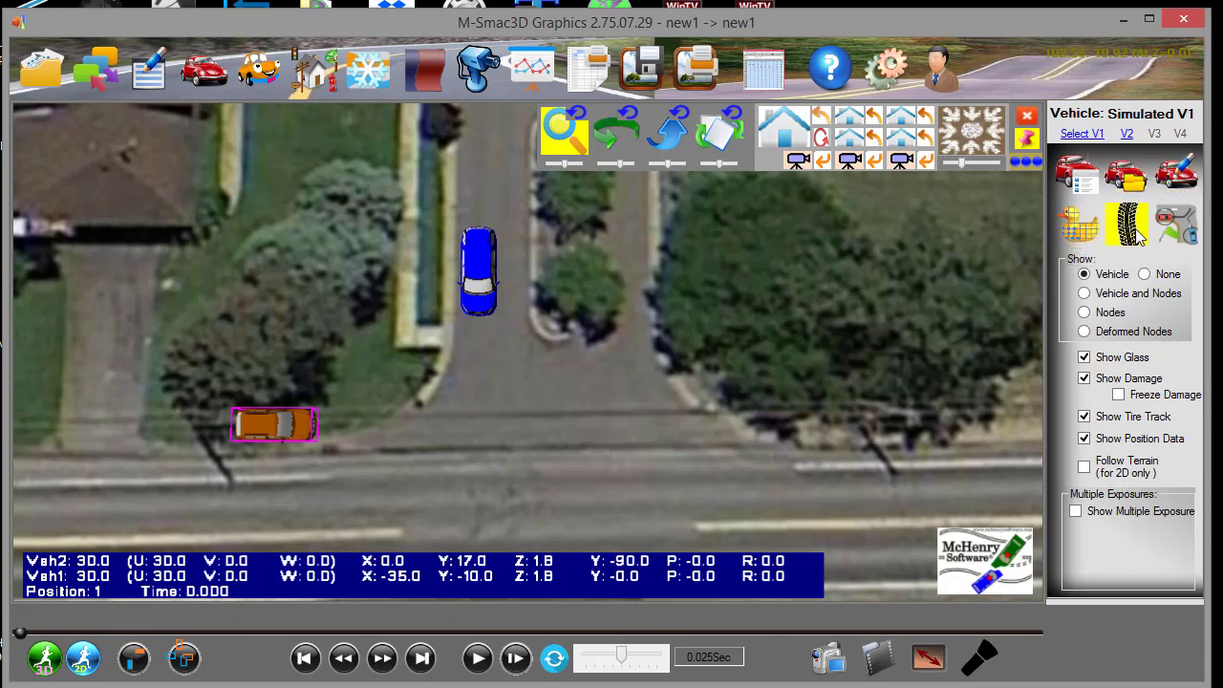
click(1177, 229)
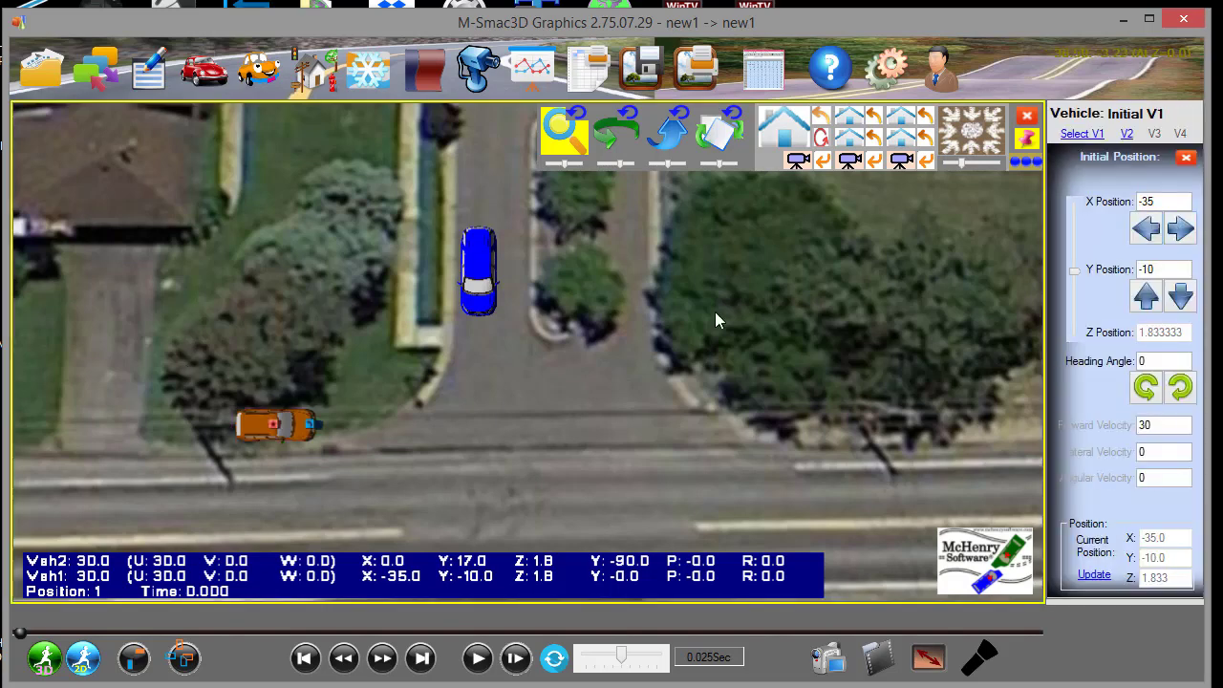
Move the orange vehicle into the main road's southern lane, west of the intersection, at about X -31.3, Y -33.6.
scroll(285, 432, up, 2)
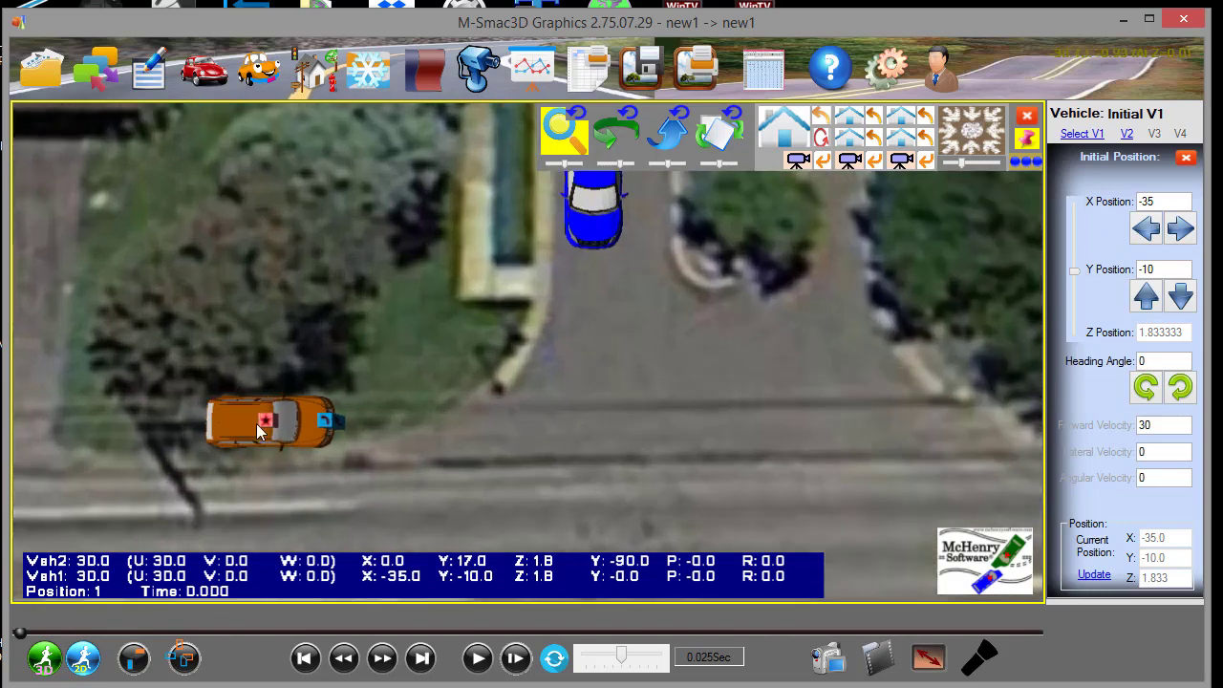
drag(267, 427, 286, 471)
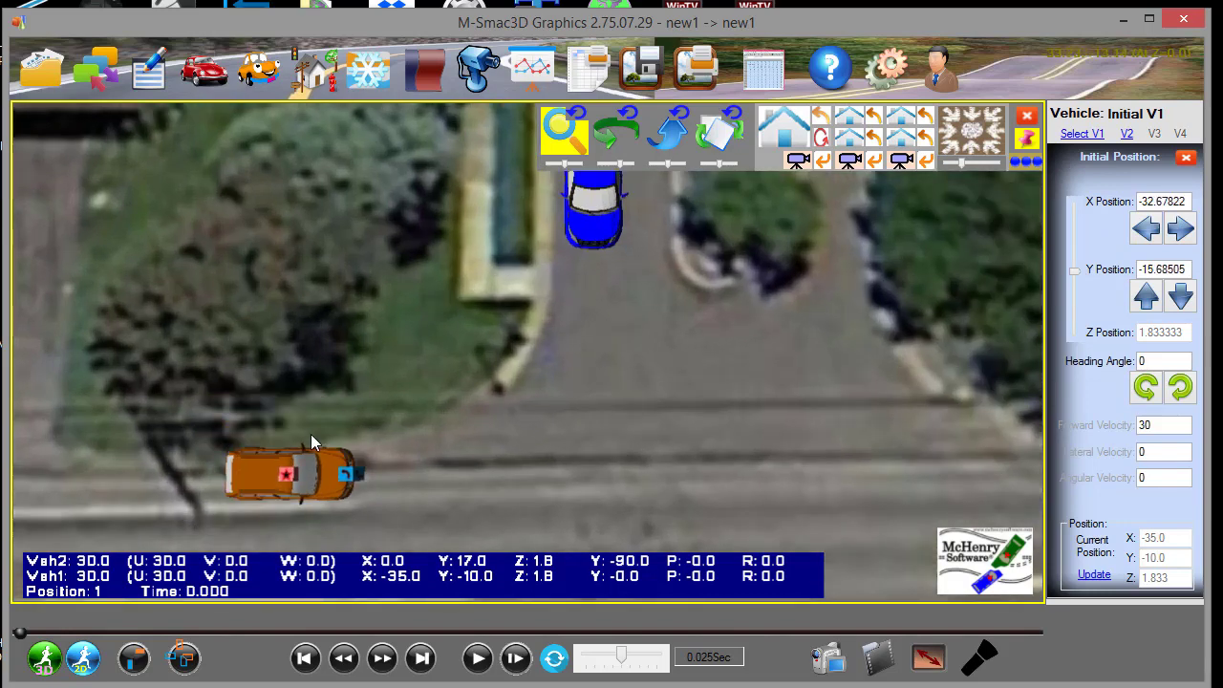
drag(309, 339, 303, 195)
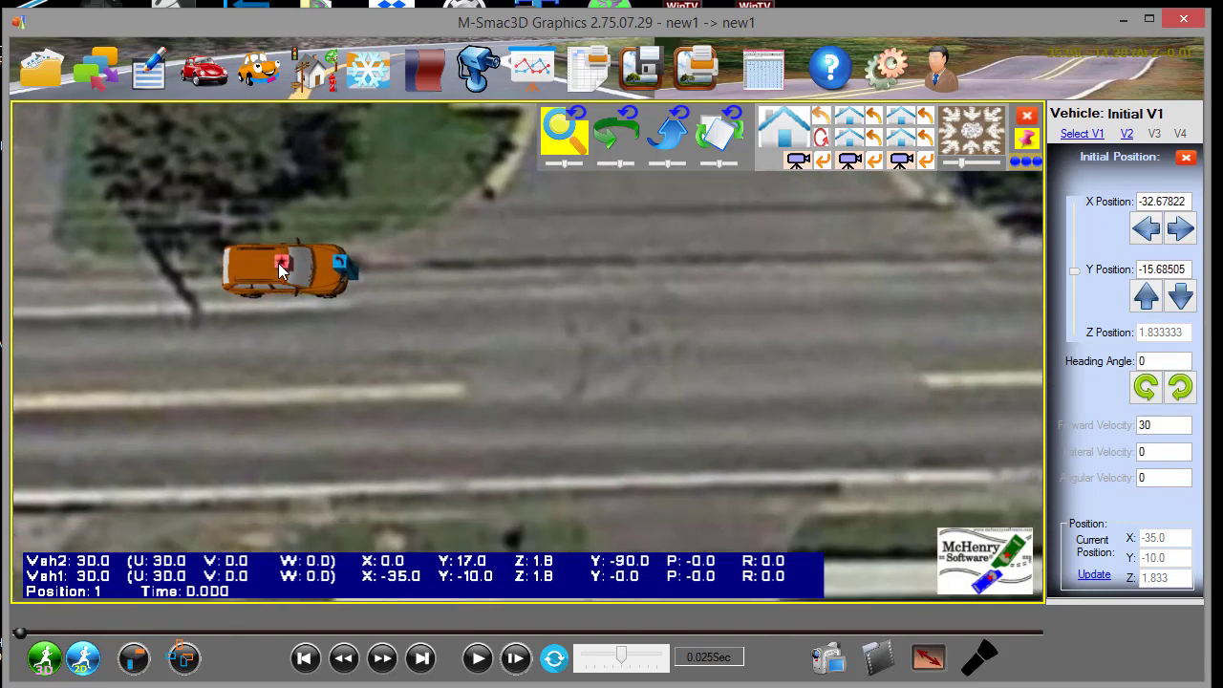
drag(281, 268, 287, 434)
Move the blue vehicle down the side road to about X 3.1, Y 5.7 and rotate its heading to about -79.4 degrees.
drag(756, 222, 726, 458)
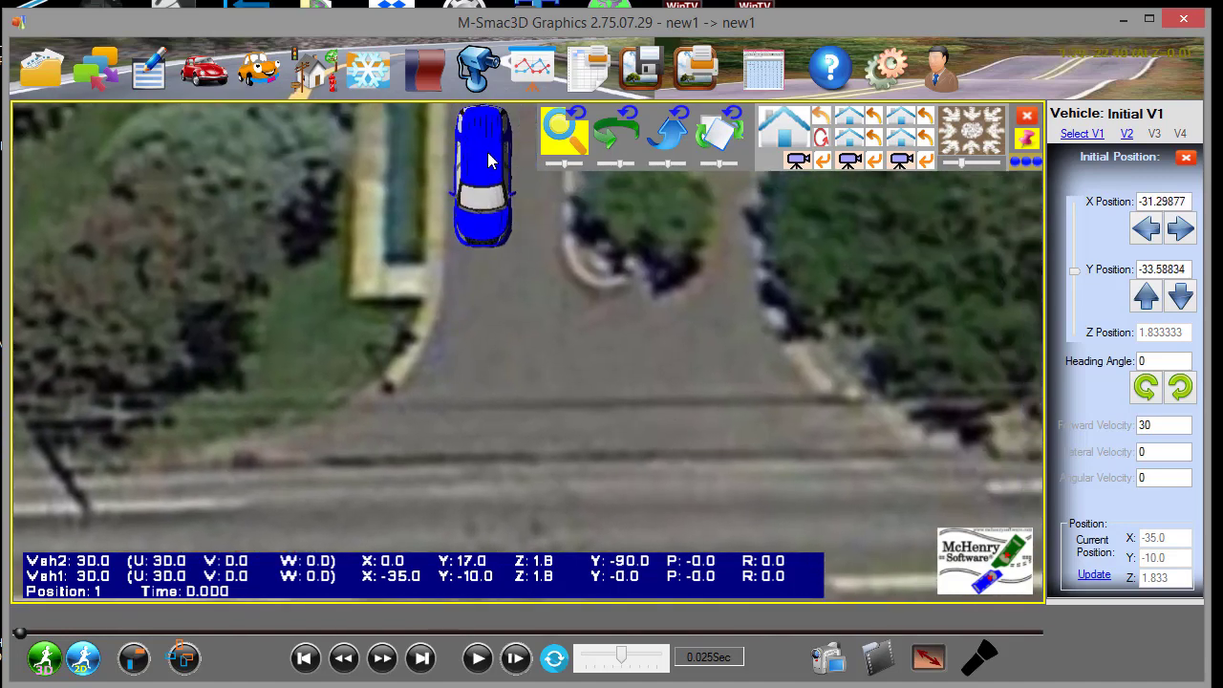
click(486, 162)
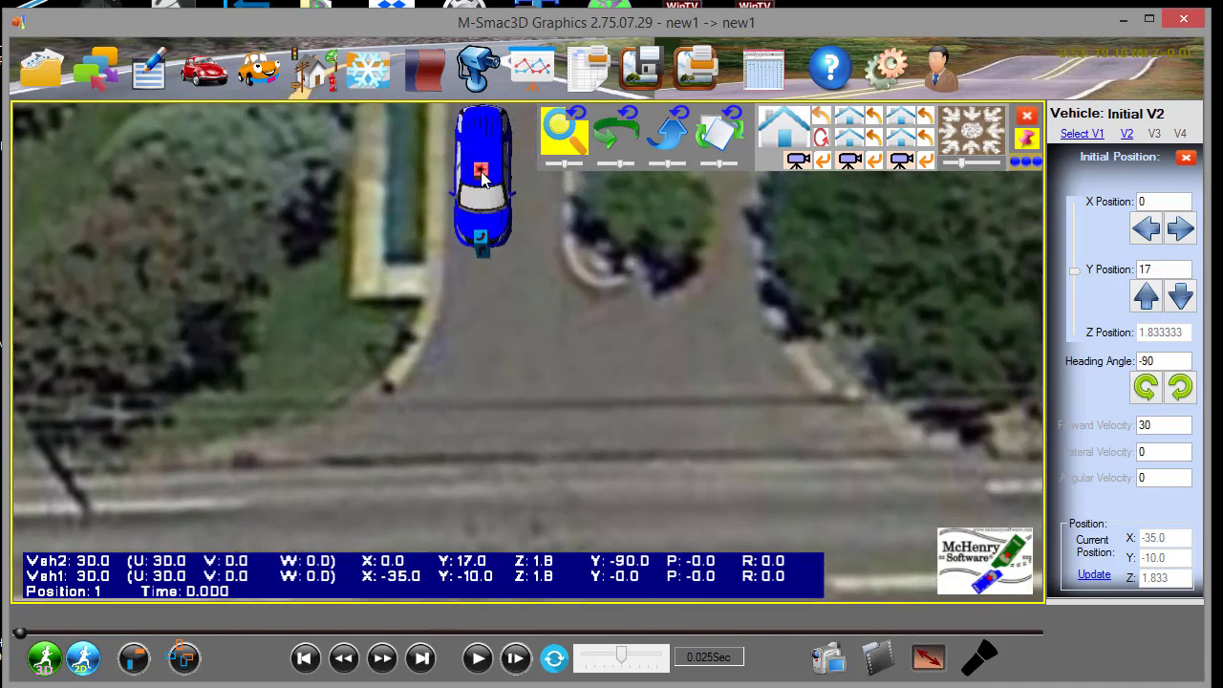
drag(482, 178, 508, 277)
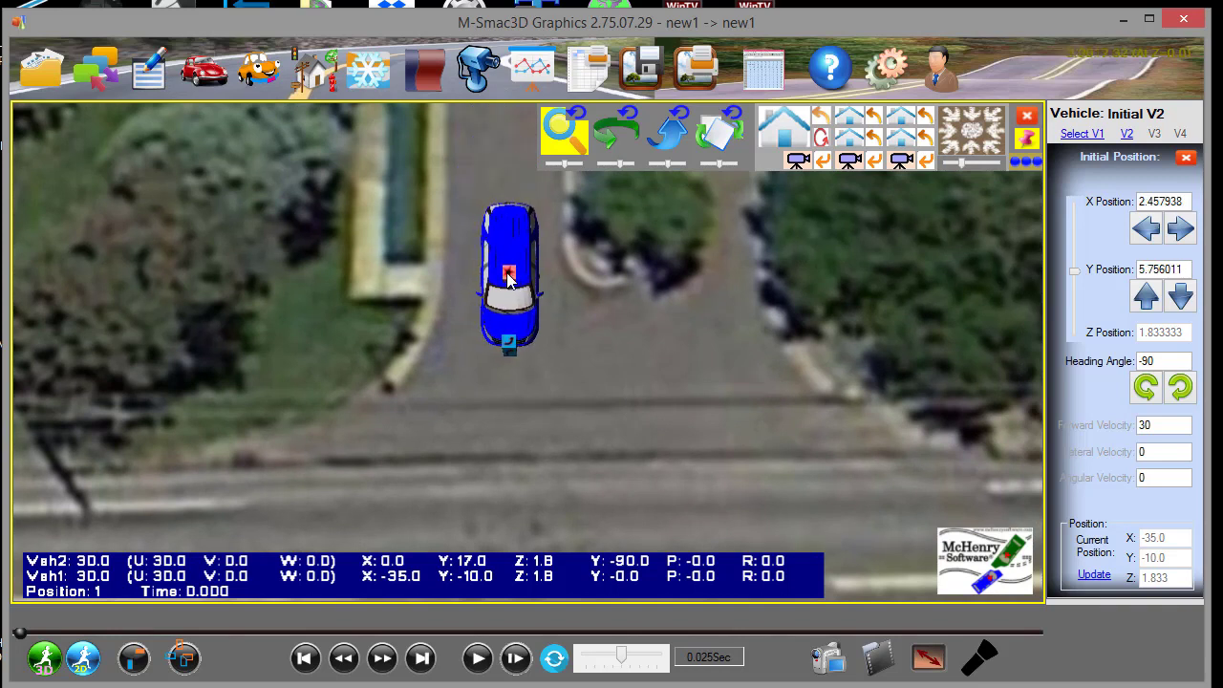
drag(506, 346, 521, 351)
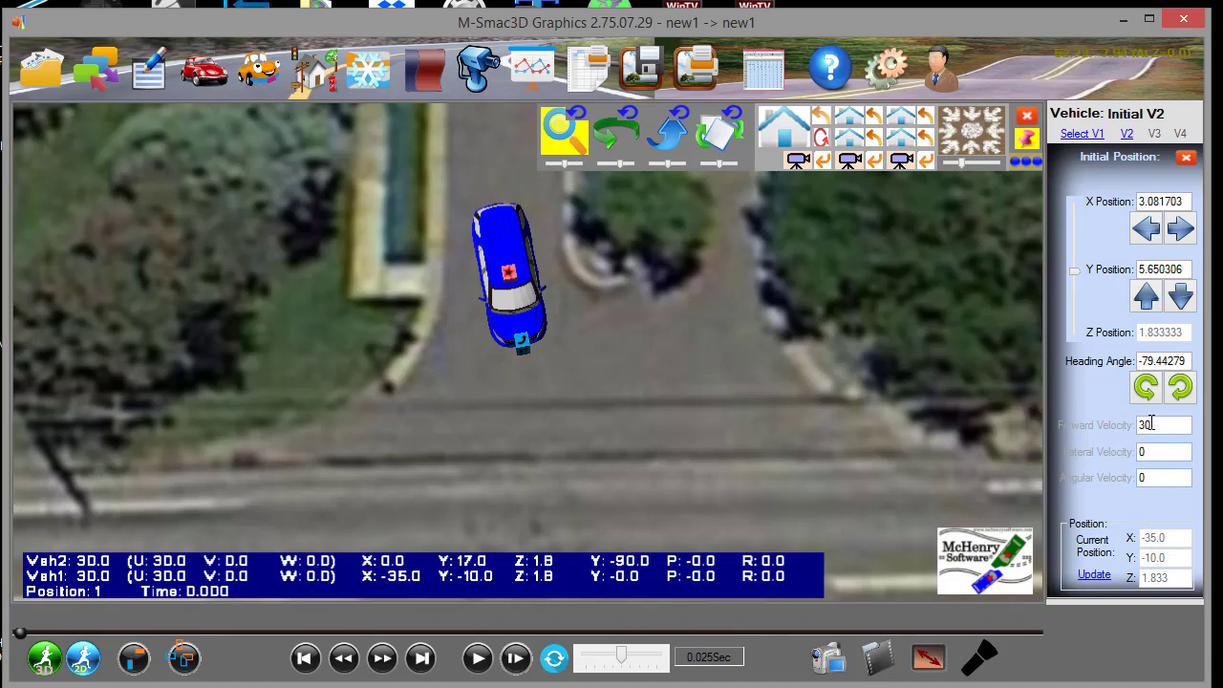
scroll(664, 320, down, 2)
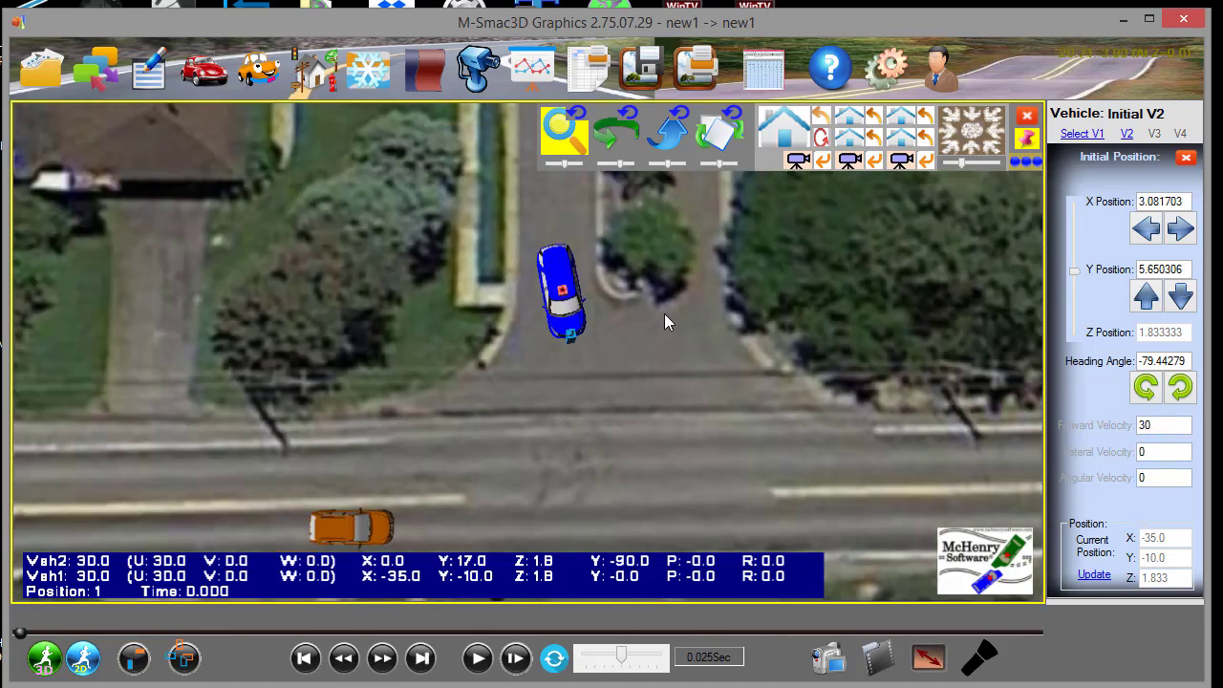
Run the 3D simulation with the updated vehicle positions and play back the crash from the stored oblique View 1.
click(349, 533)
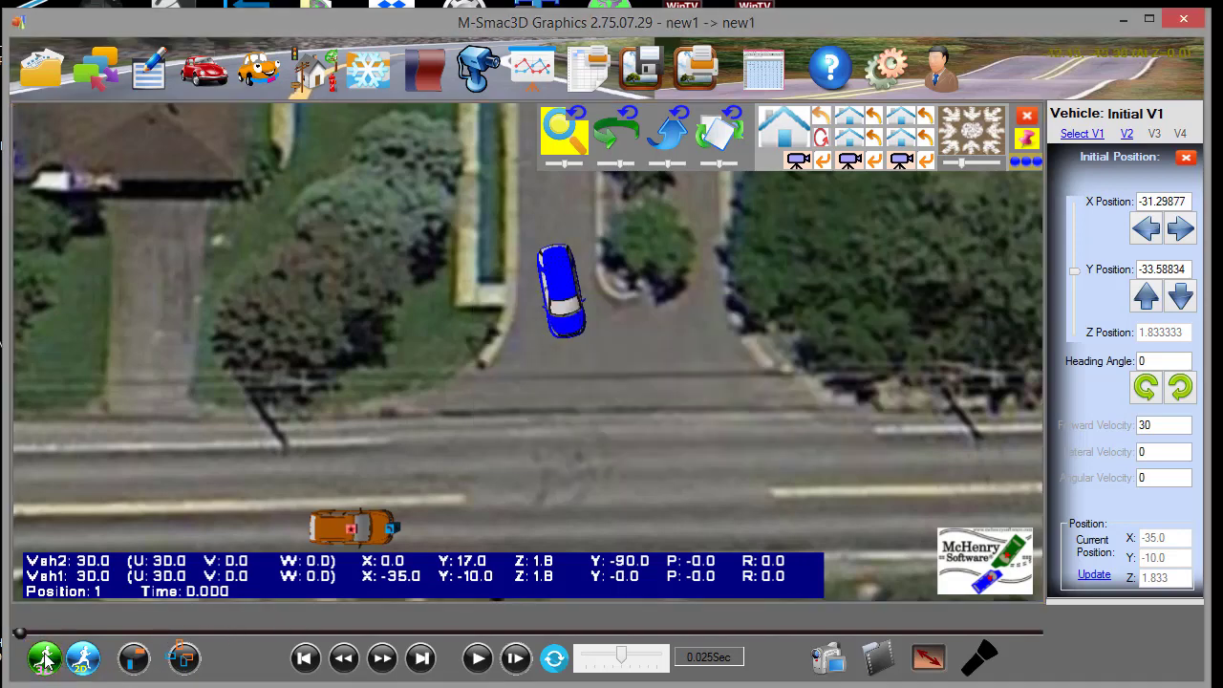
click(821, 140)
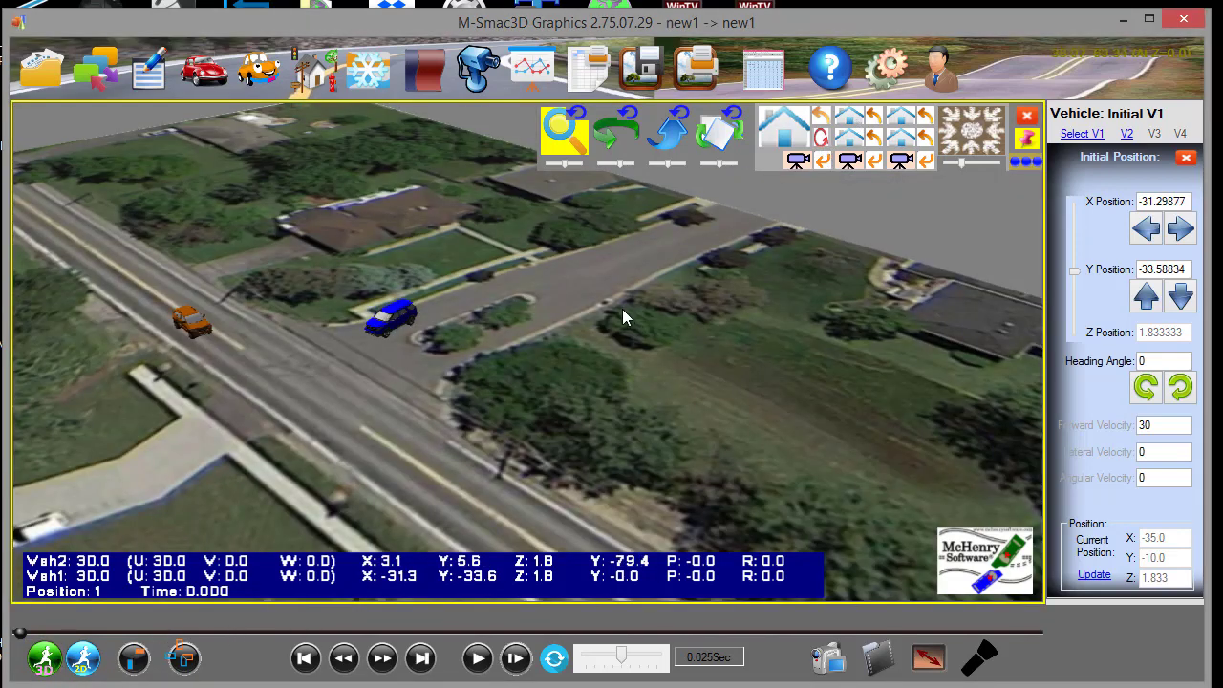
click(494, 660)
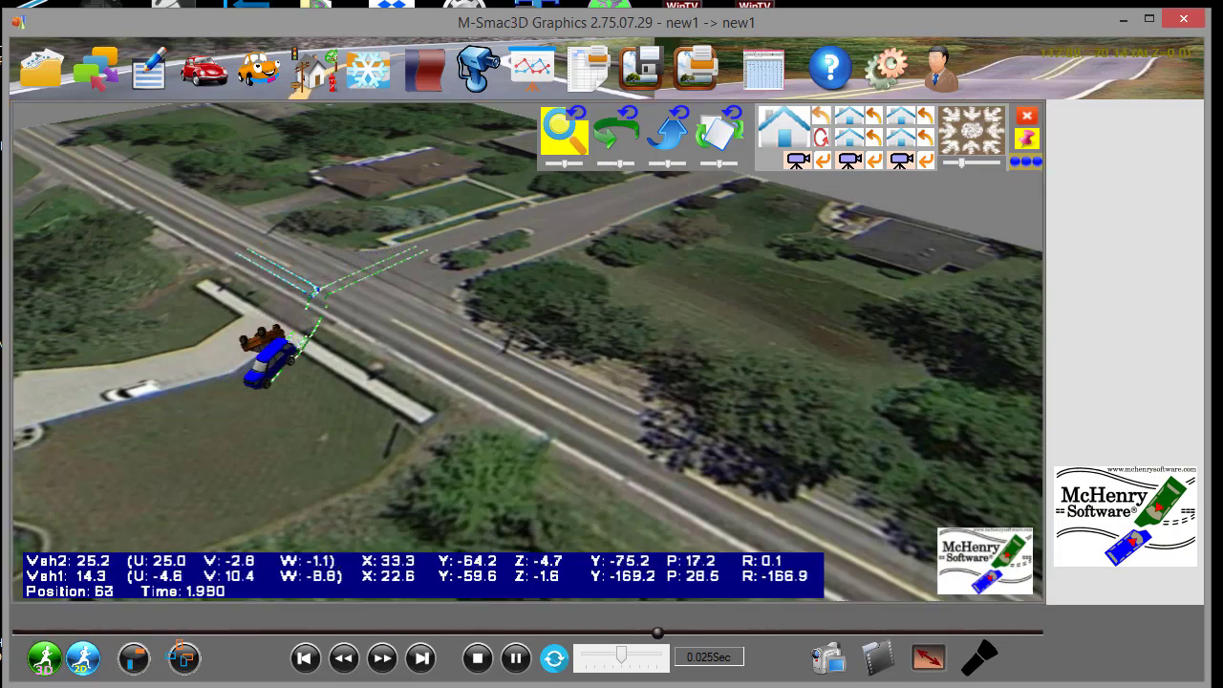
click(514, 658)
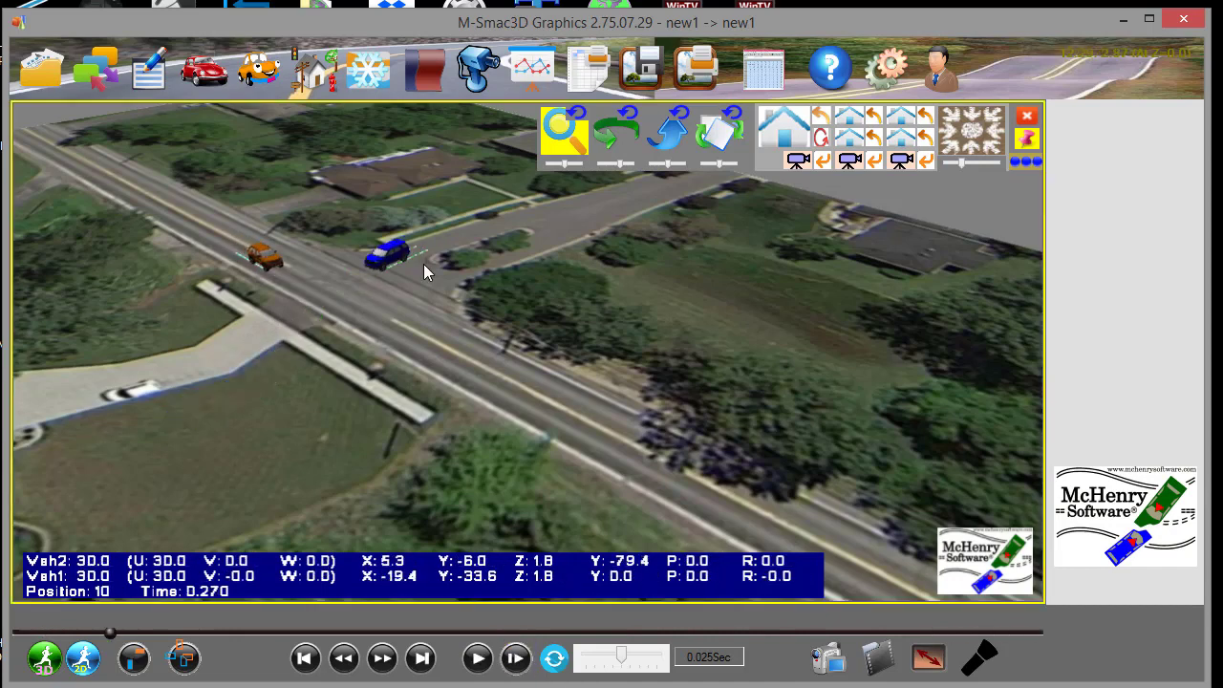
Recreate the orange vehicle's structural nodes from its 3D model with an increment of 0.50, overwriting the existing hardpoints.
click(267, 261)
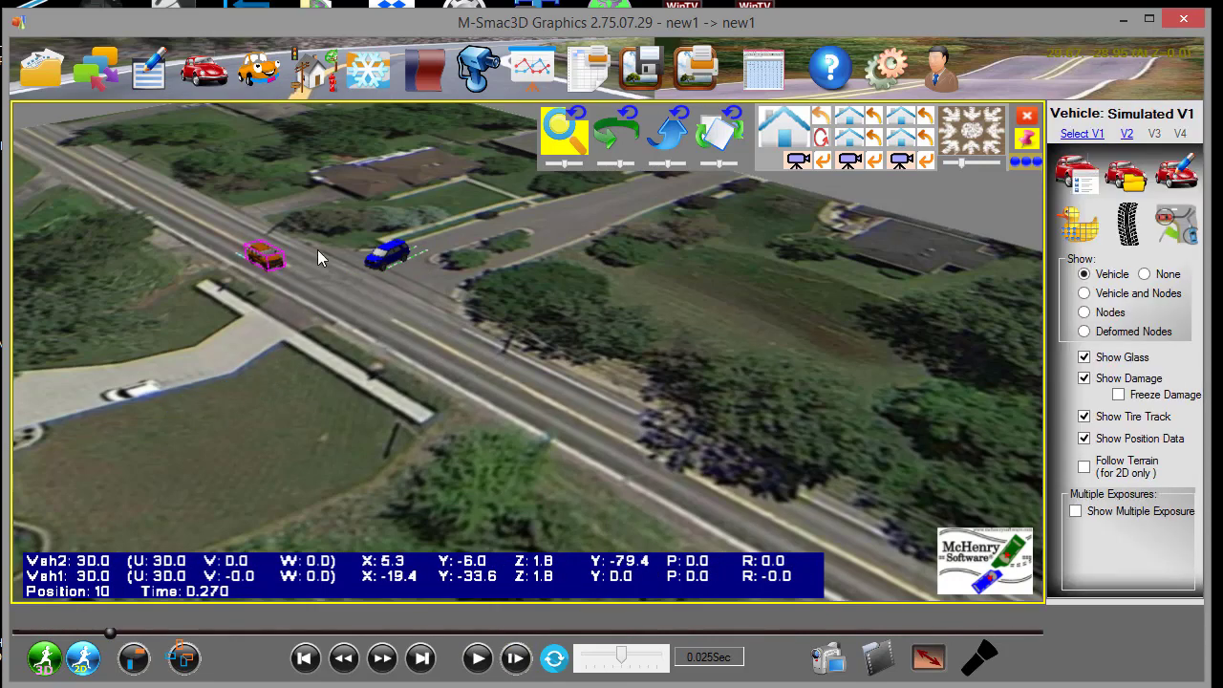
click(1078, 224)
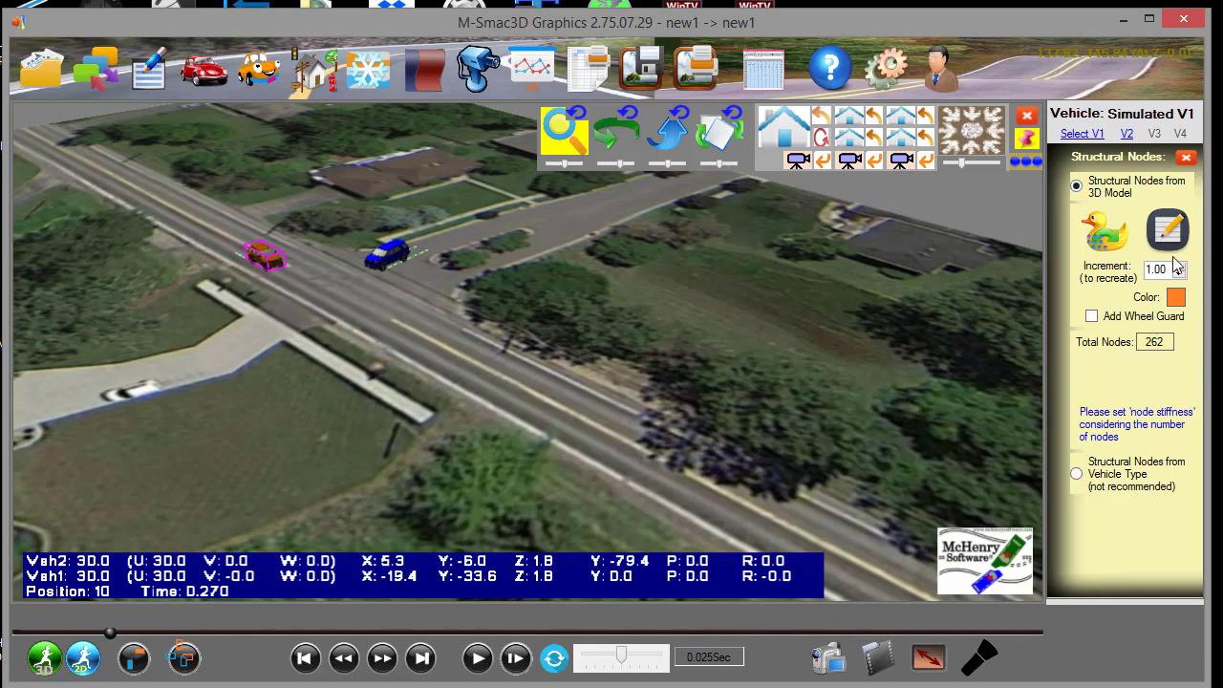
drag(1165, 269, 1087, 271)
click(1105, 230)
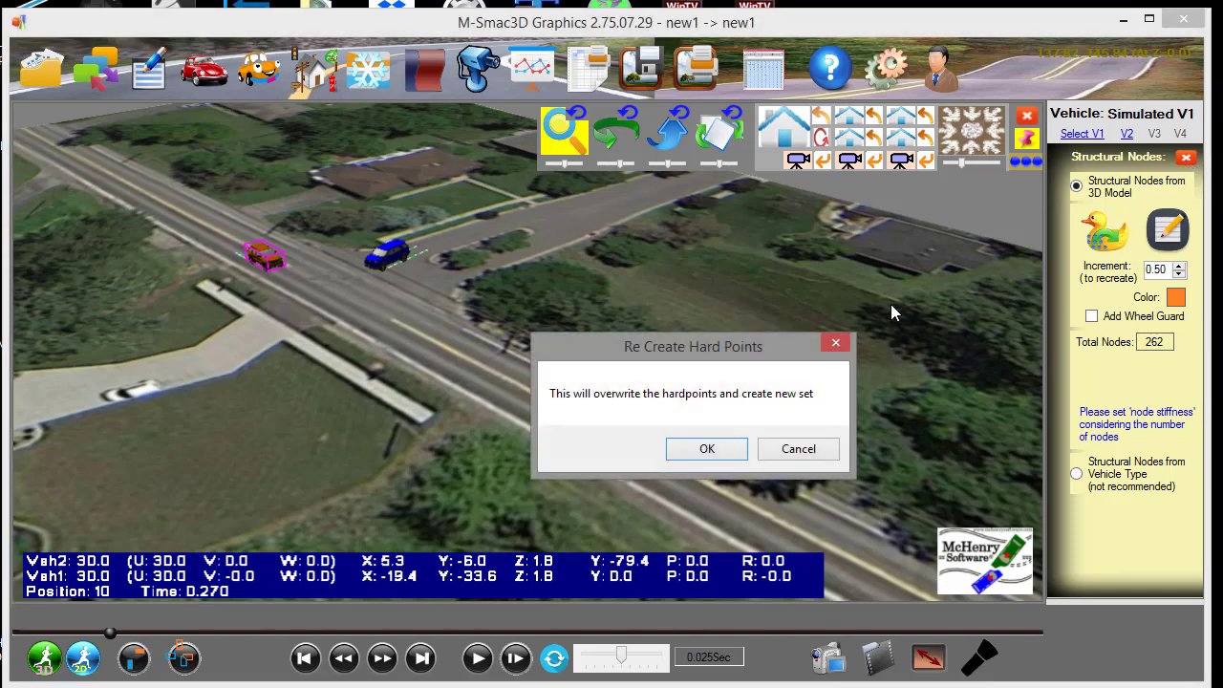
click(697, 455)
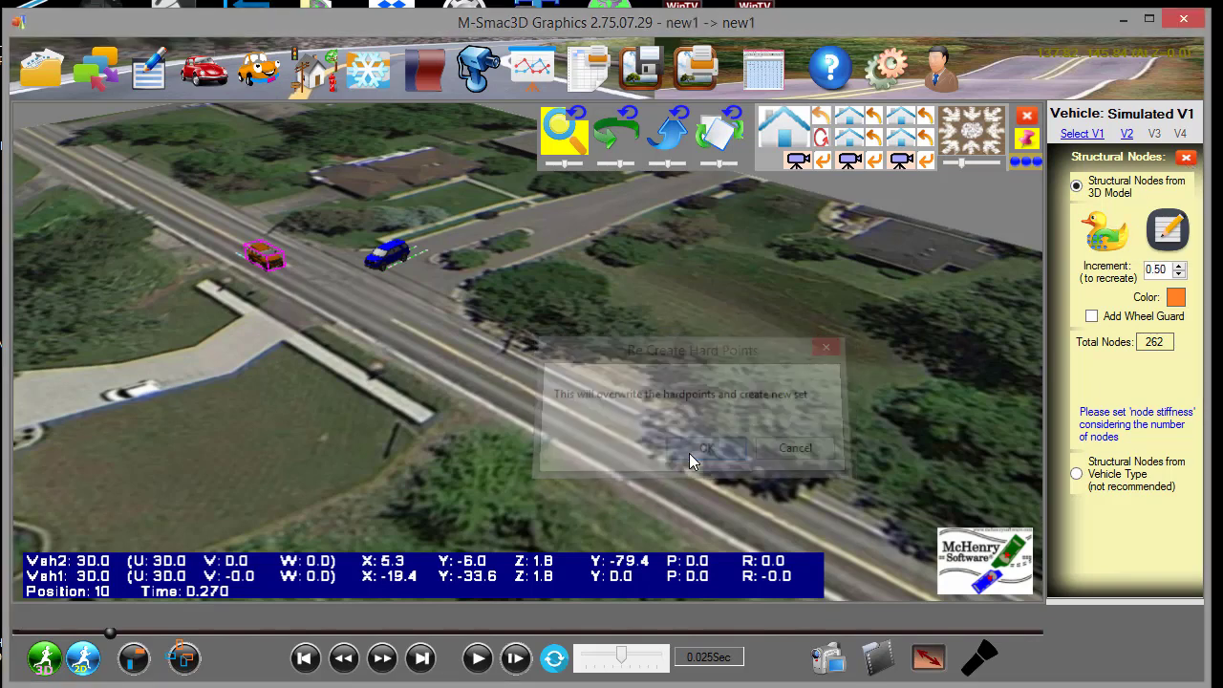
click(1186, 157)
Set the orange vehicle's node structural stiffness to 500 and its vehicle structure friction multiplier to 0.5 in its specifications.
click(1070, 172)
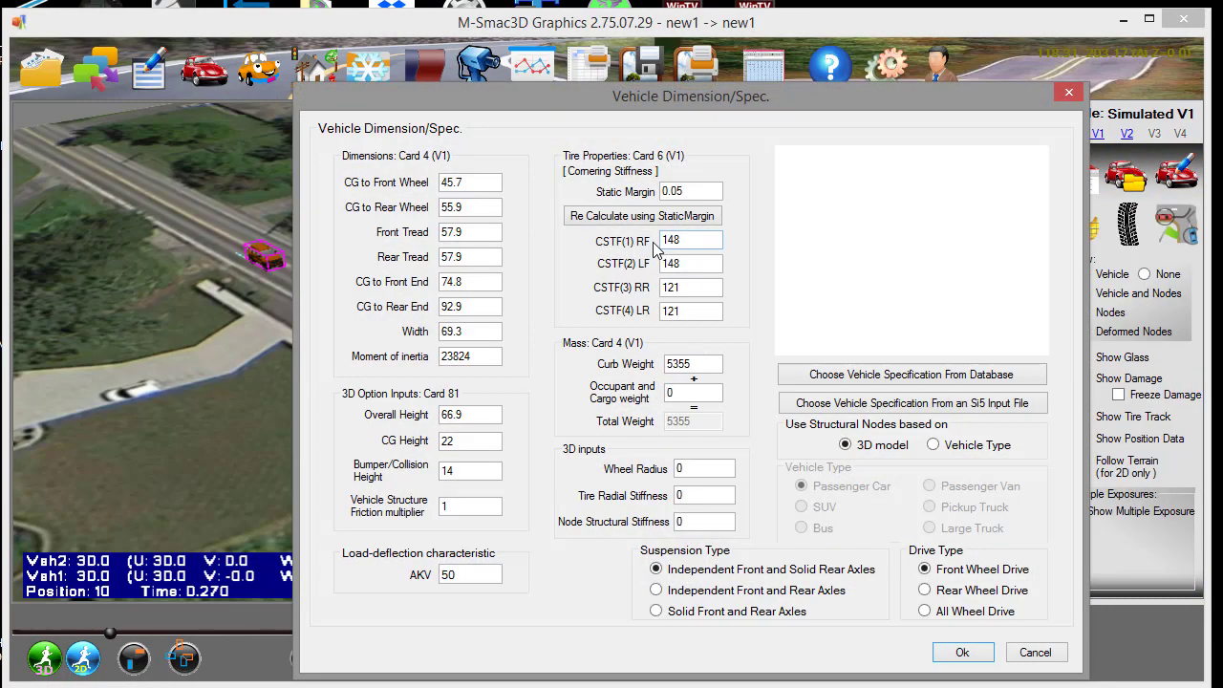
drag(577, 102, 391, 64)
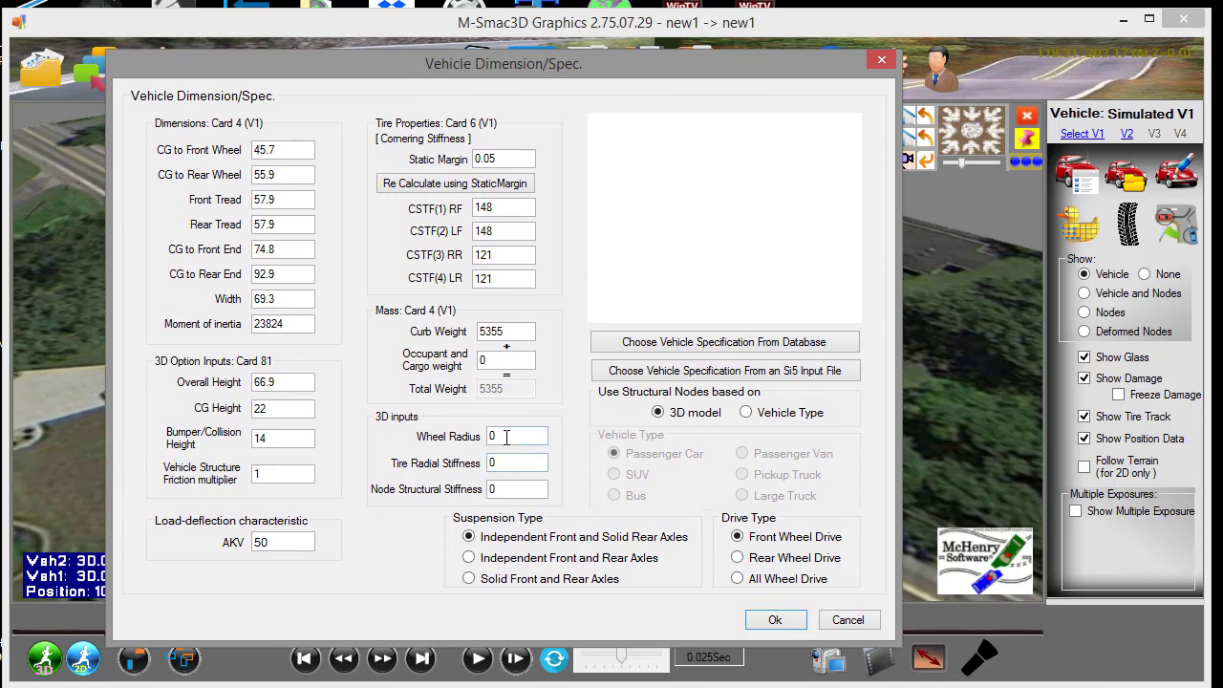
double_click(493, 488)
double_click(265, 472)
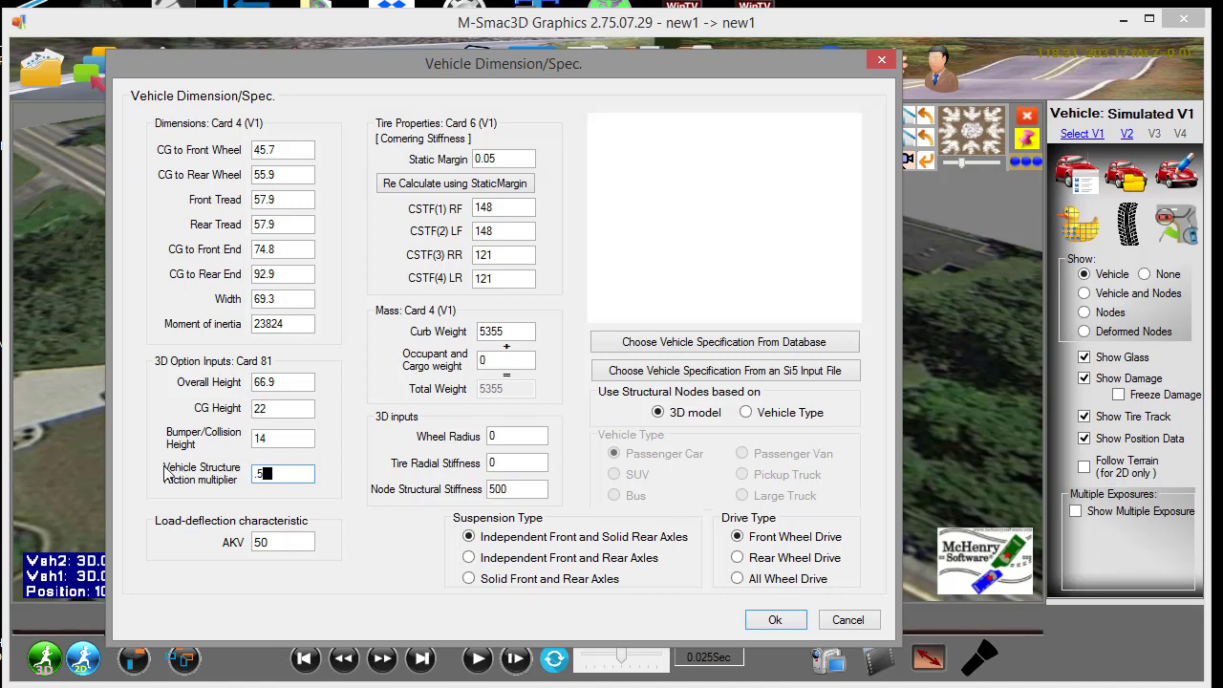
click(776, 619)
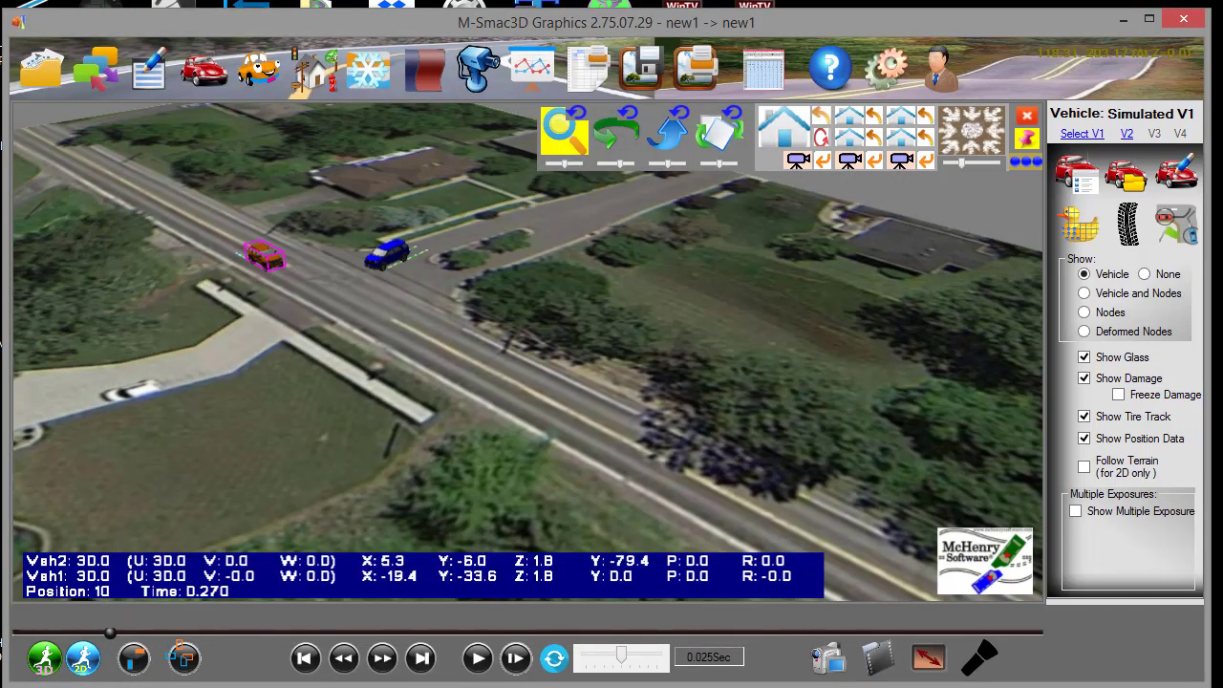
Set the simulation end time to 6 seconds in the input cards, rerun it in 3D and play back the crash.
click(88, 59)
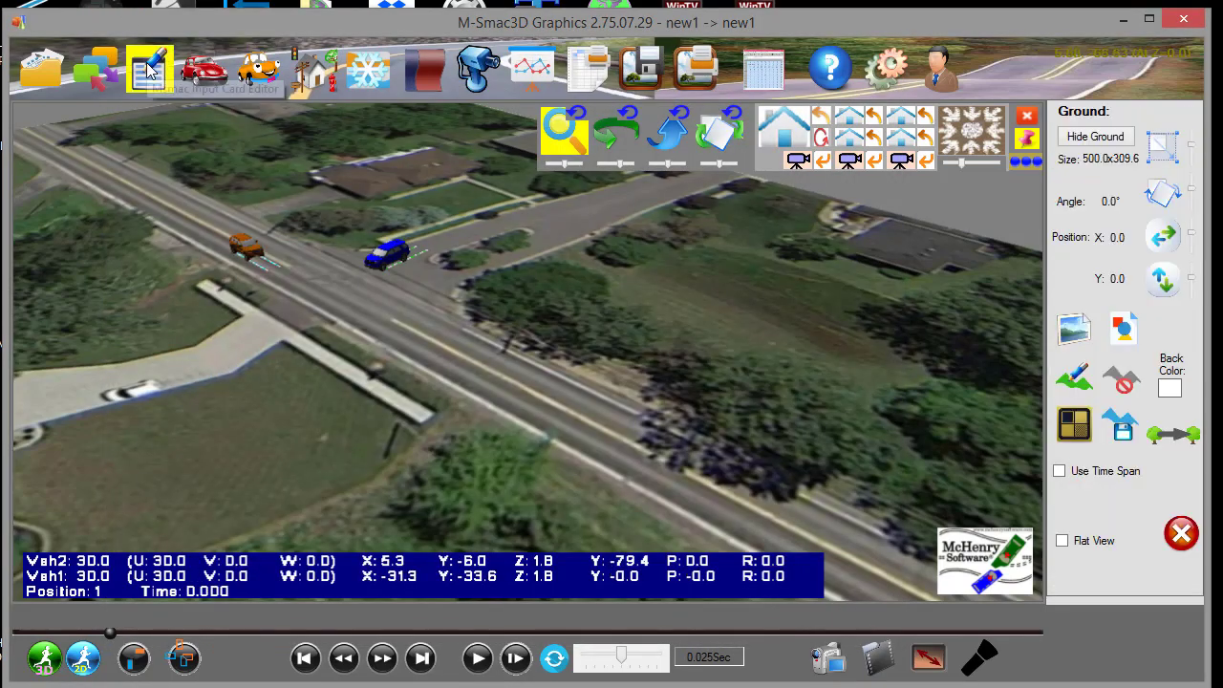
click(149, 69)
click(296, 88)
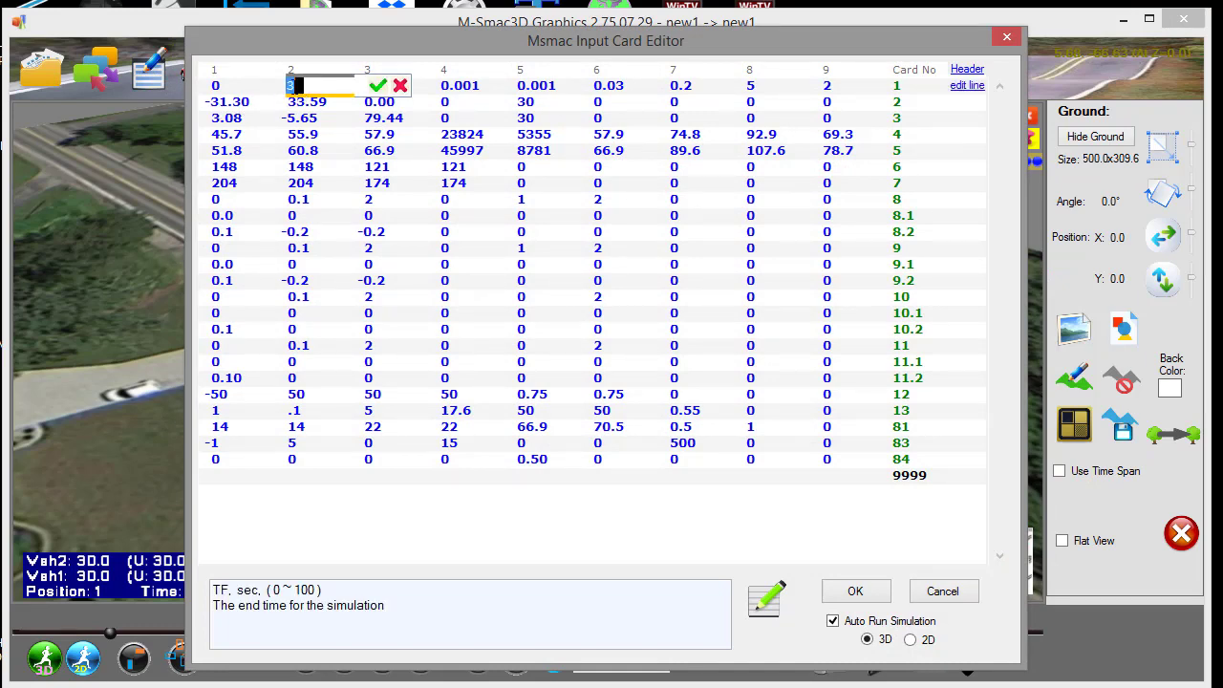
text(6)
key(Return)
click(855, 592)
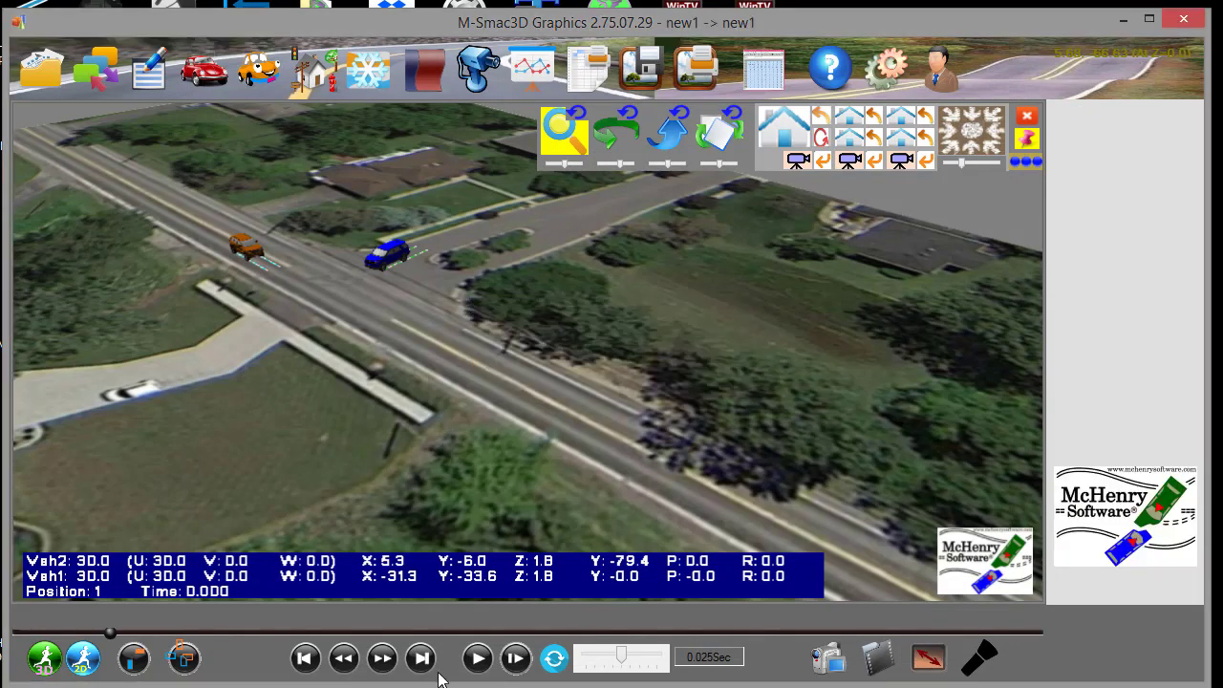
click(475, 657)
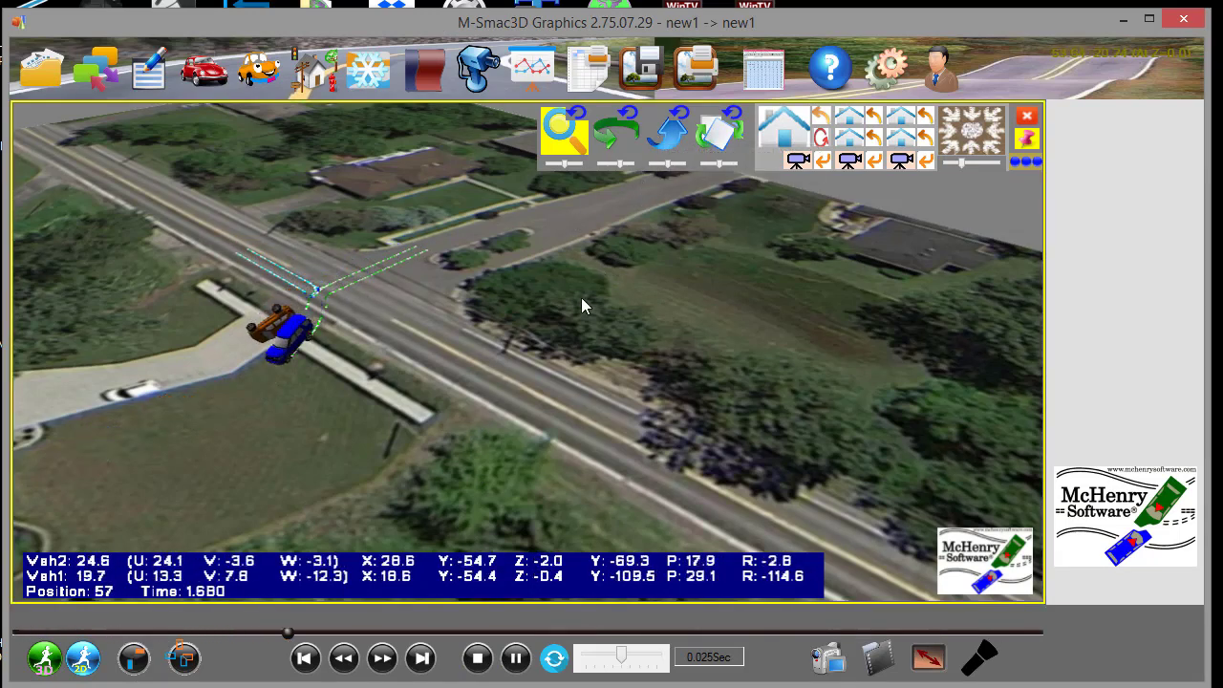
click(515, 658)
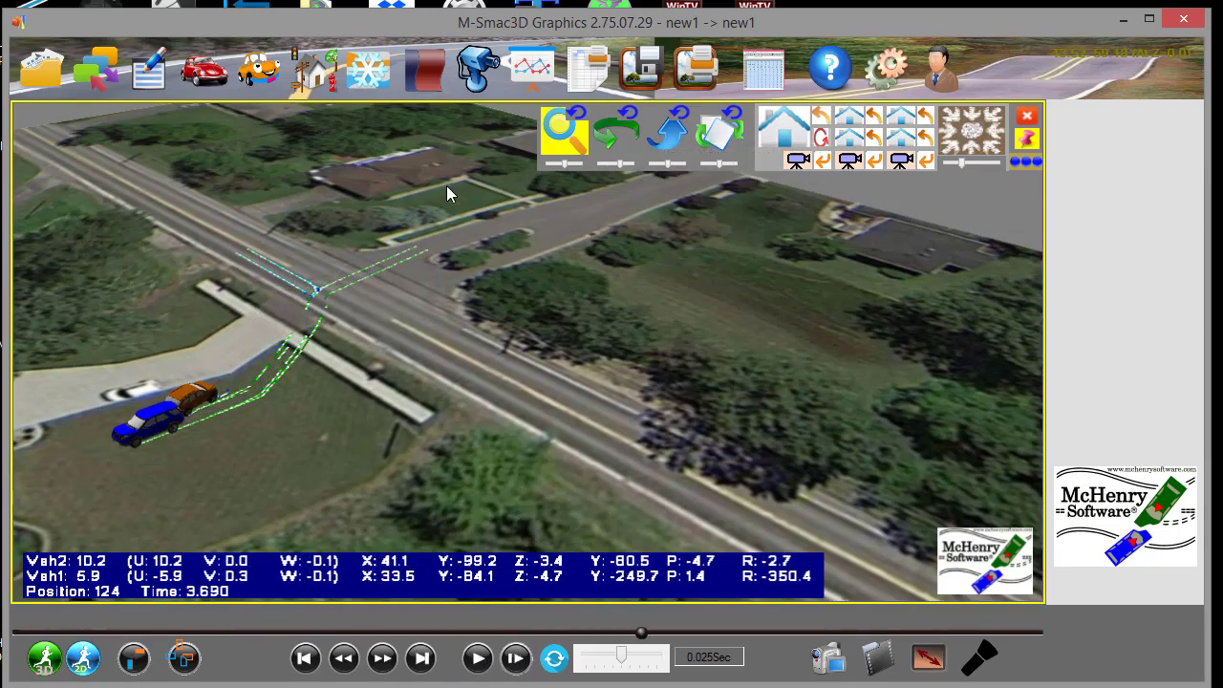
Load the stationary model House_Two_Story_Traditional.m3d into the scene at its original size.
click(310, 71)
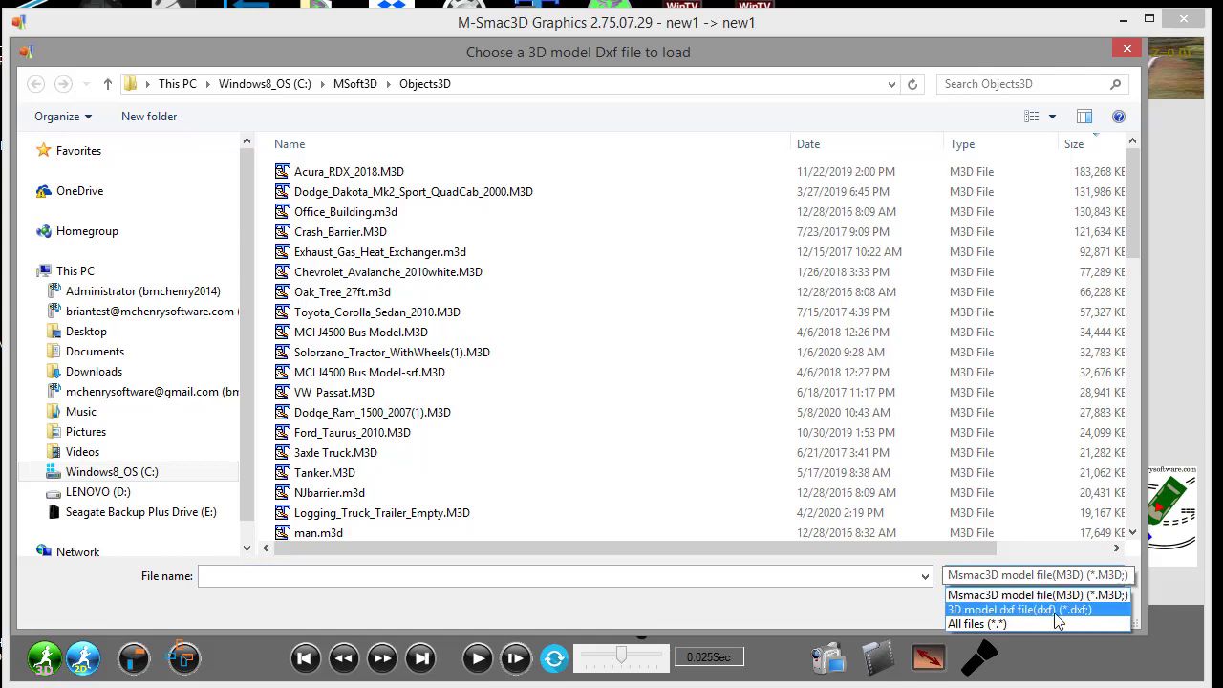
click(1054, 610)
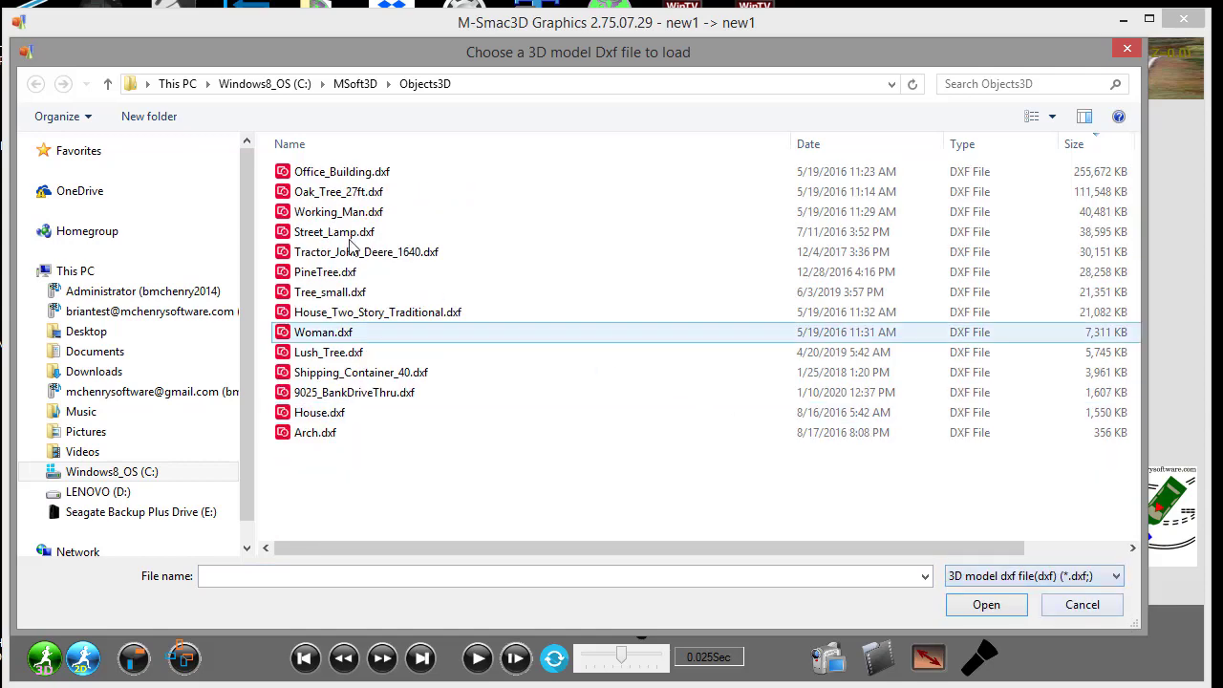
click(1108, 577)
click(1024, 595)
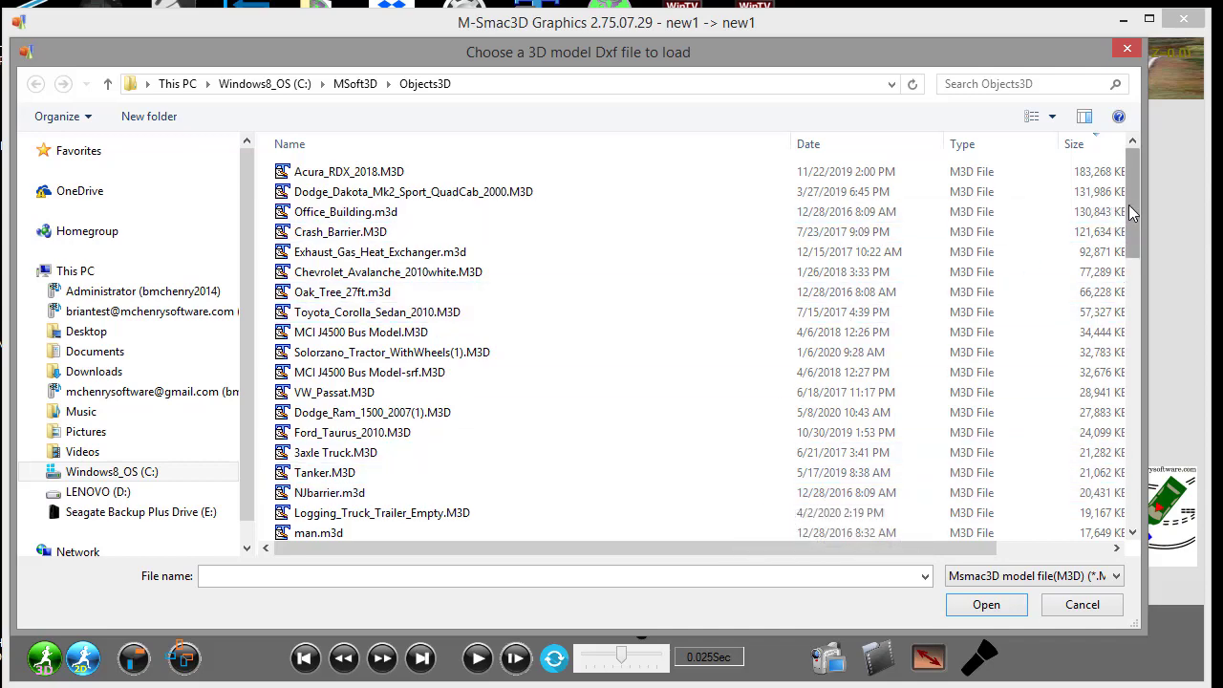
drag(1128, 204, 1131, 240)
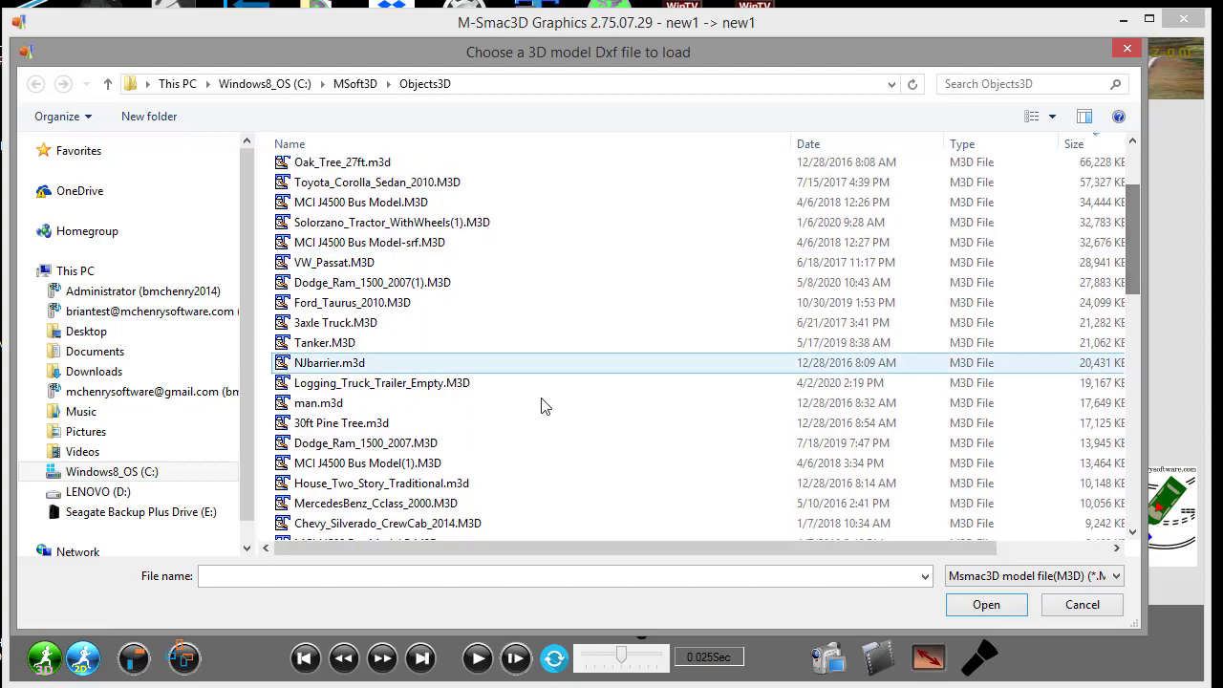
click(404, 483)
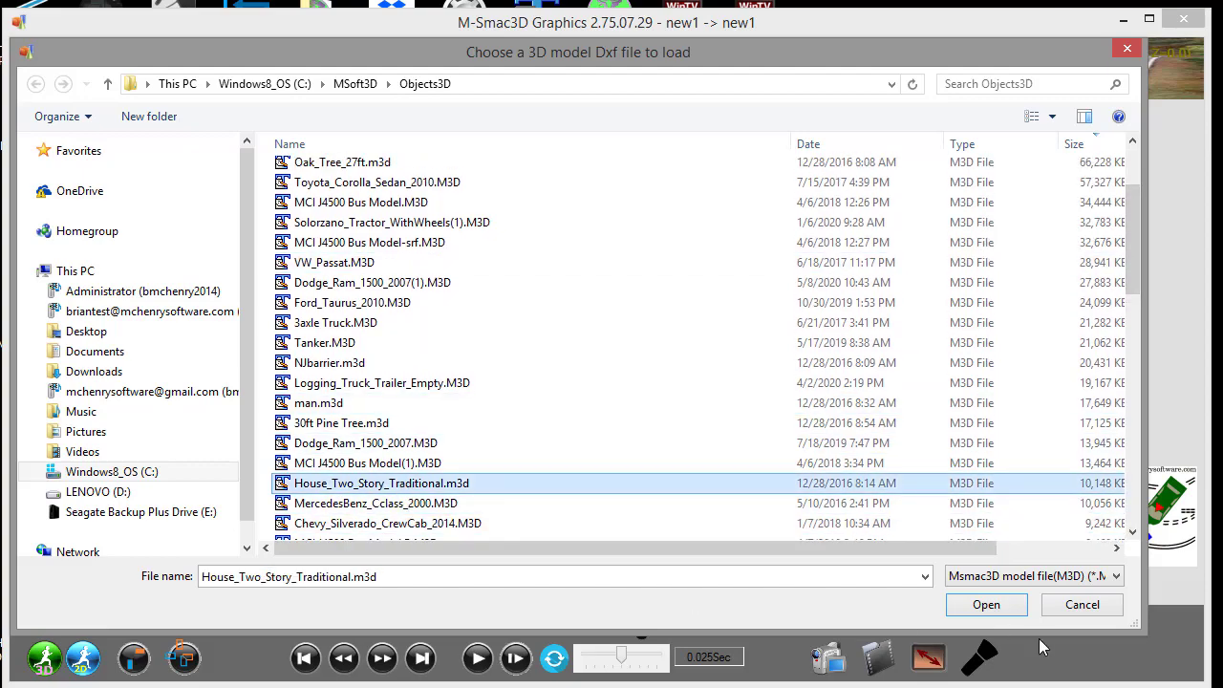
click(986, 604)
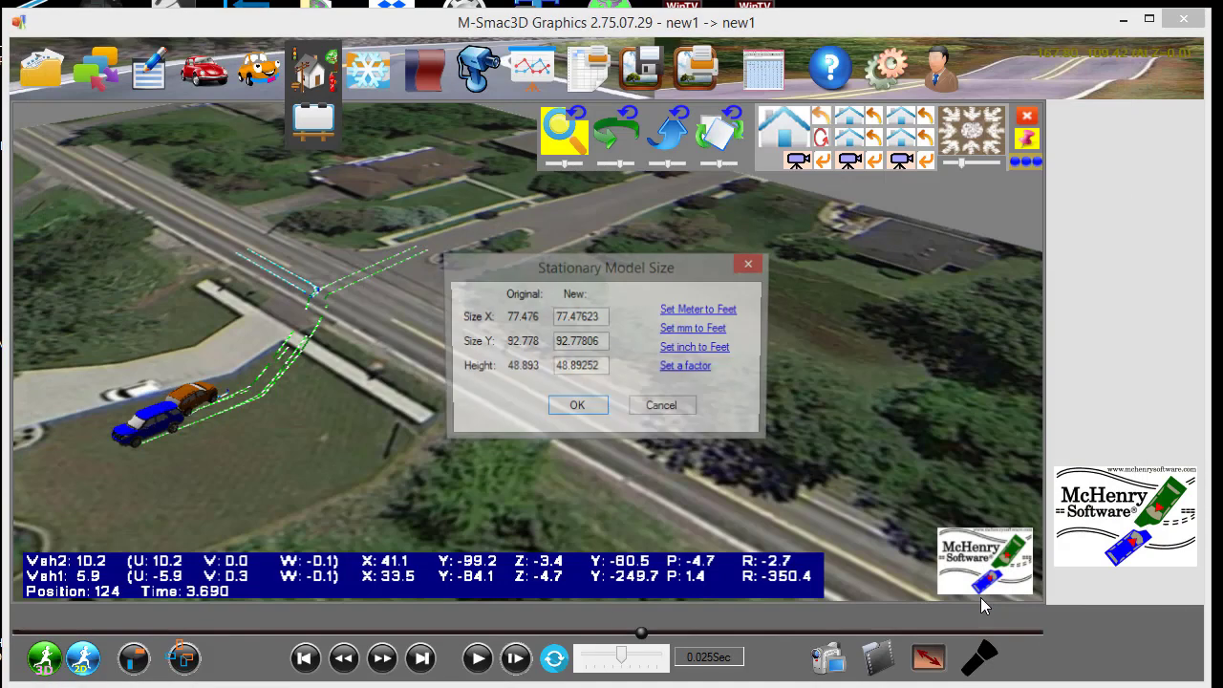
click(577, 408)
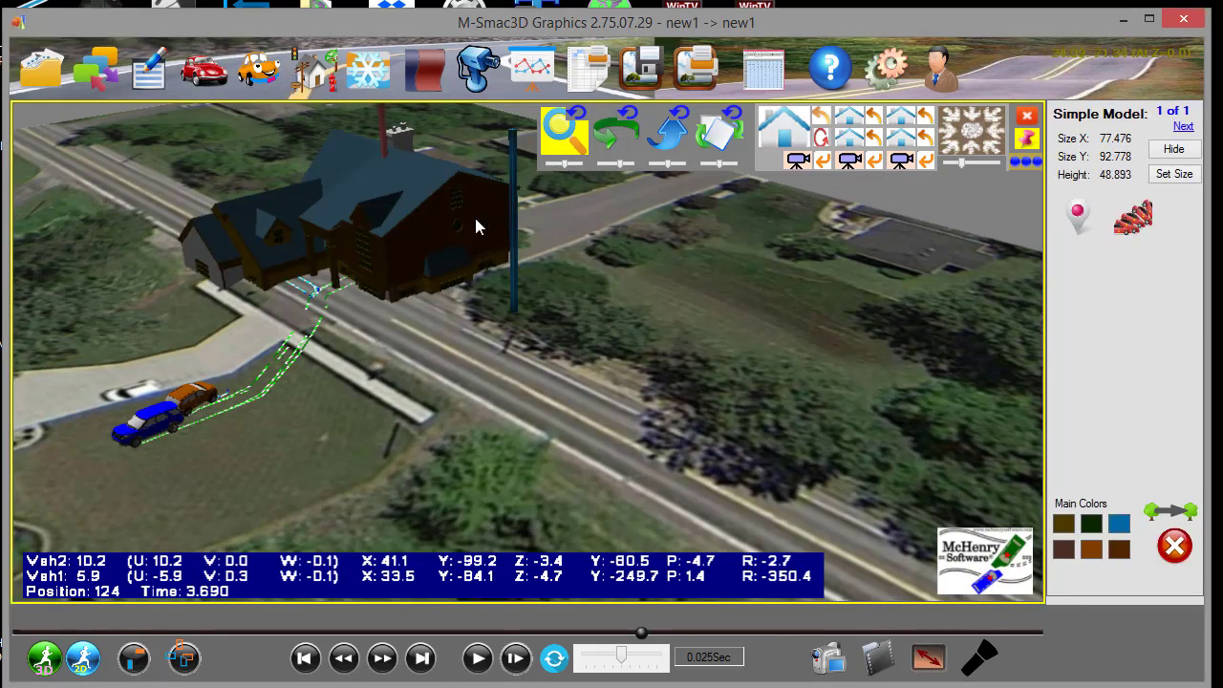
Move the house model onto the aerial image's house northwest of the intersection, at about X -70.8, Y 49.1.
click(780, 136)
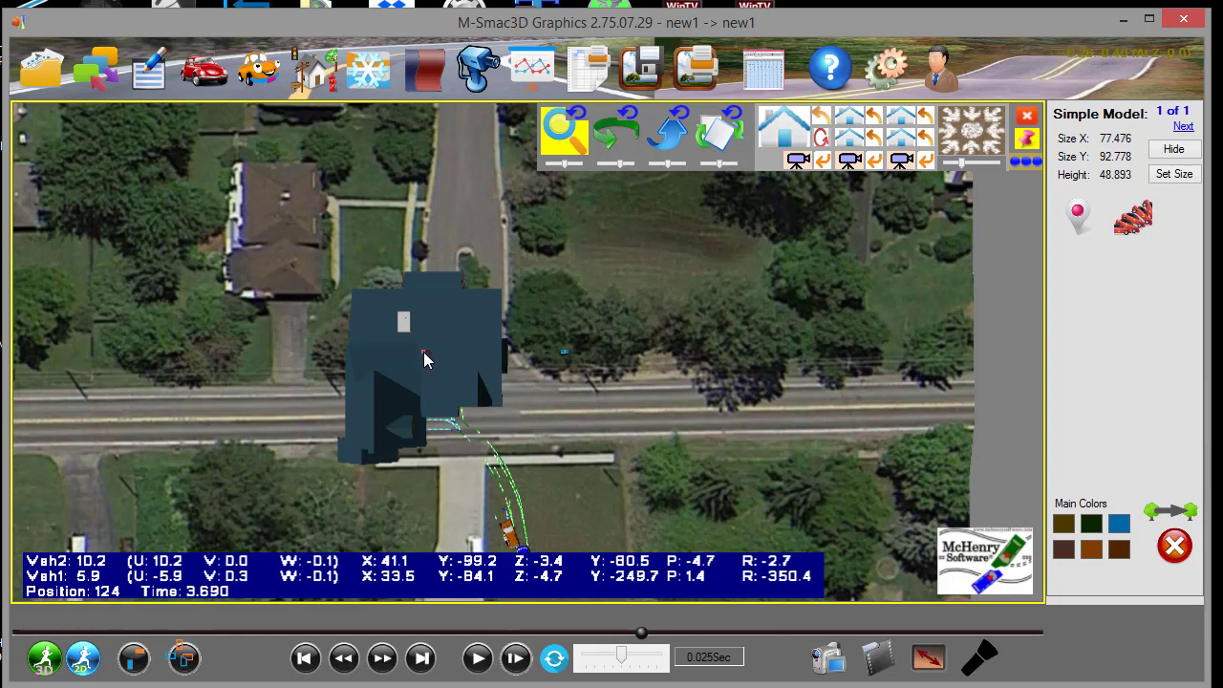
drag(425, 352, 248, 229)
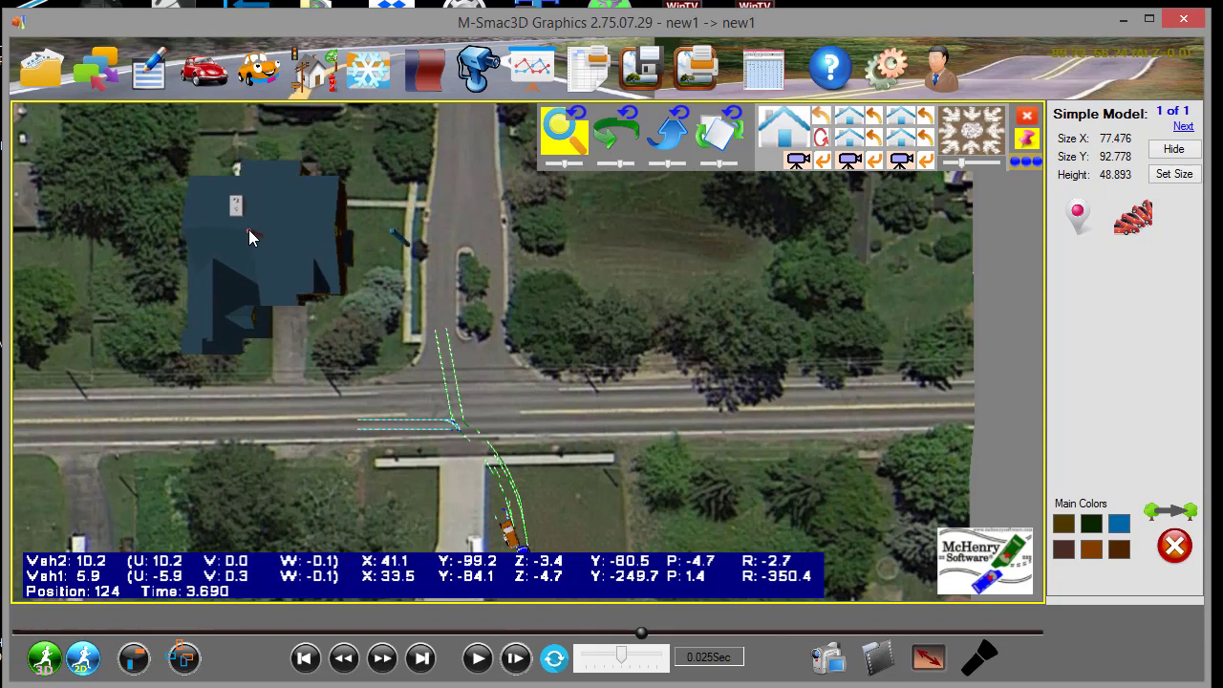
click(854, 127)
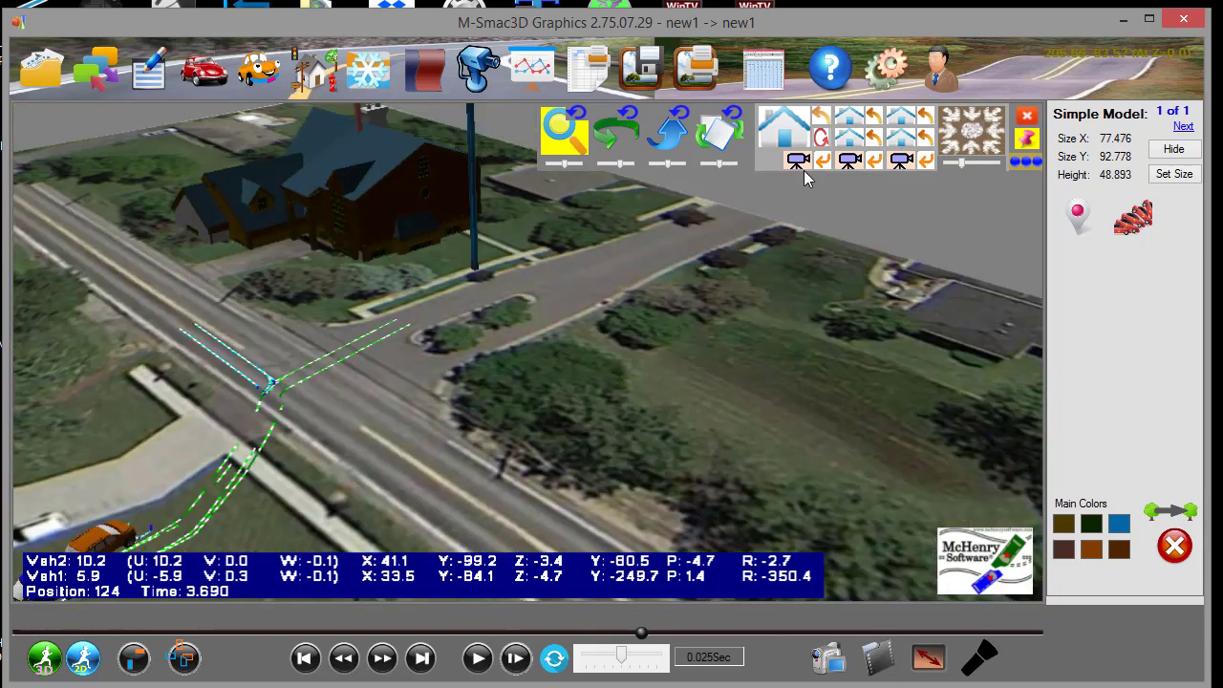
Raise the house model to a Z position of 11.0 so that it sits on the terrain.
click(1078, 213)
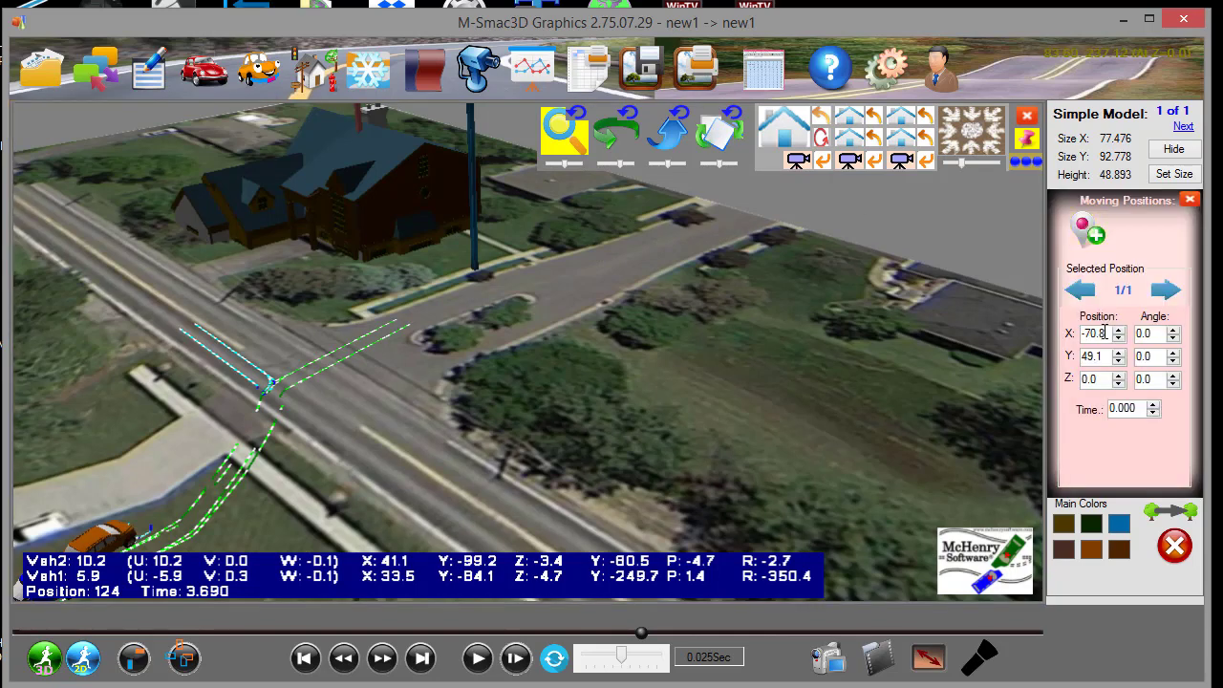
click(1119, 377)
click(1118, 377)
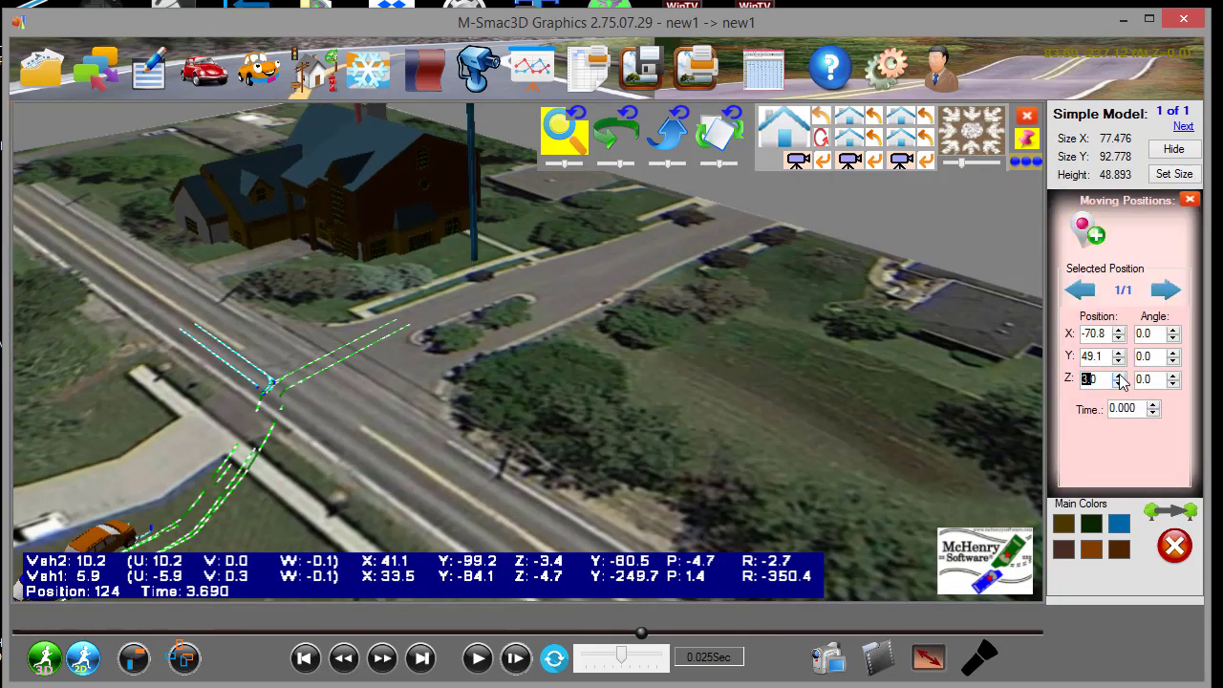
click(1119, 376)
click(1118, 376)
click(1118, 376)
click(1118, 375)
click(1119, 376)
click(1119, 375)
click(1119, 376)
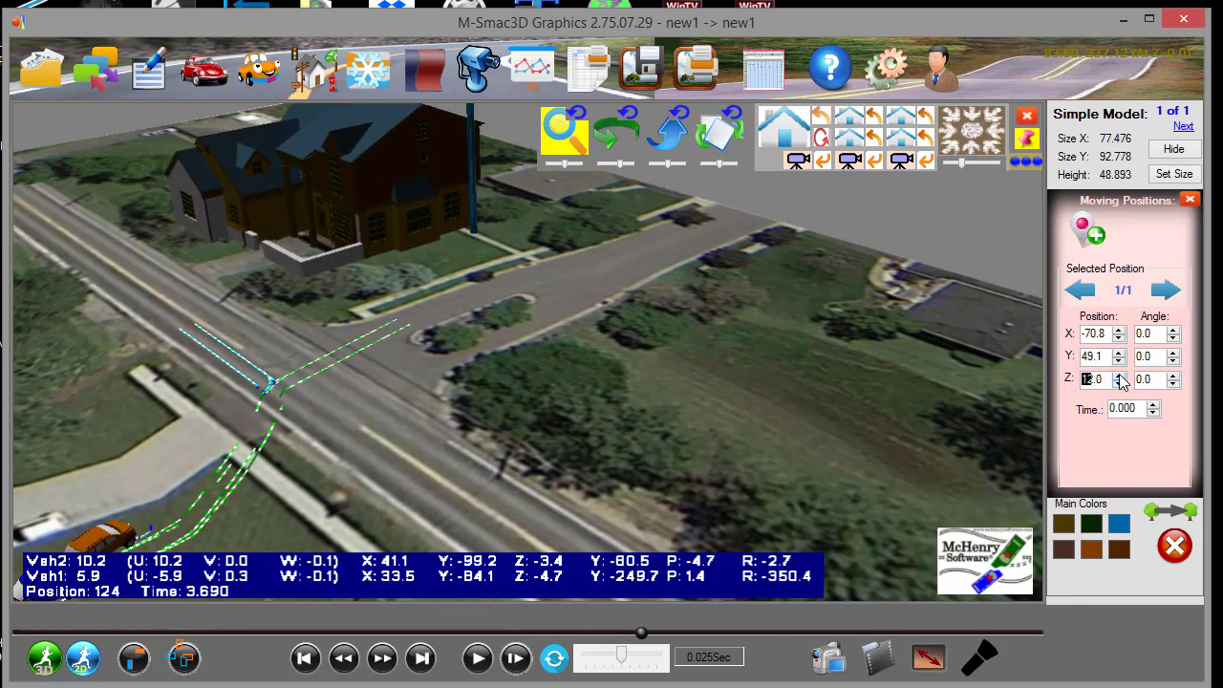
click(1119, 383)
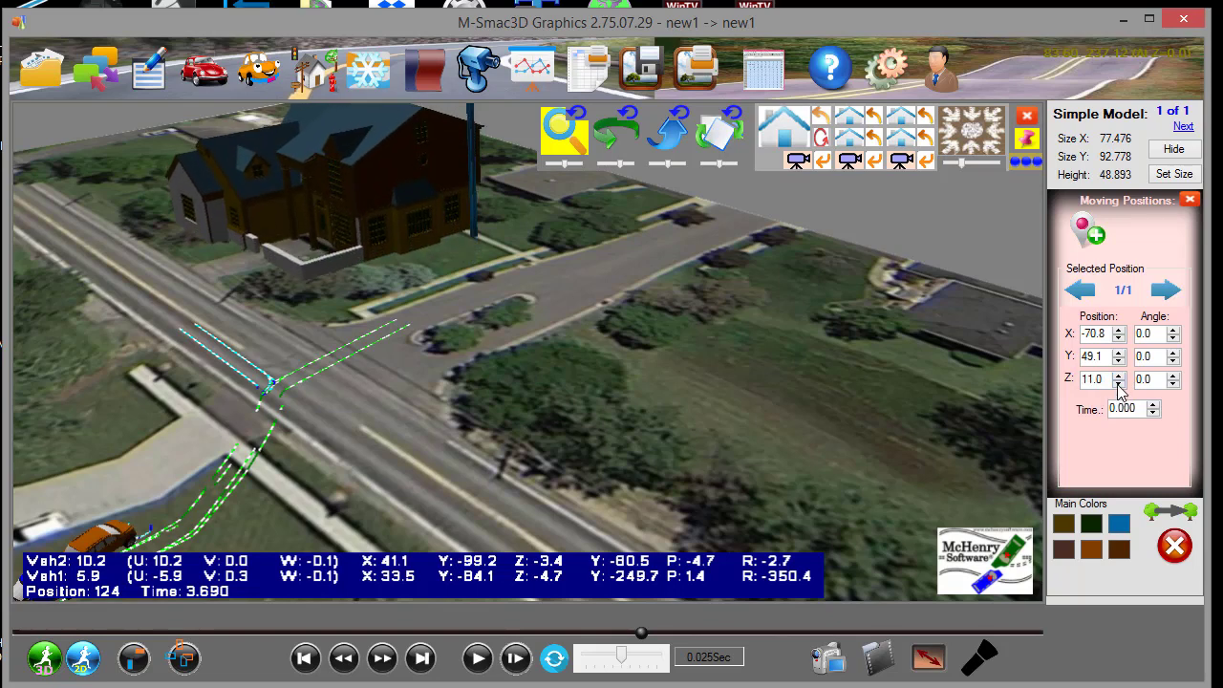
click(1118, 383)
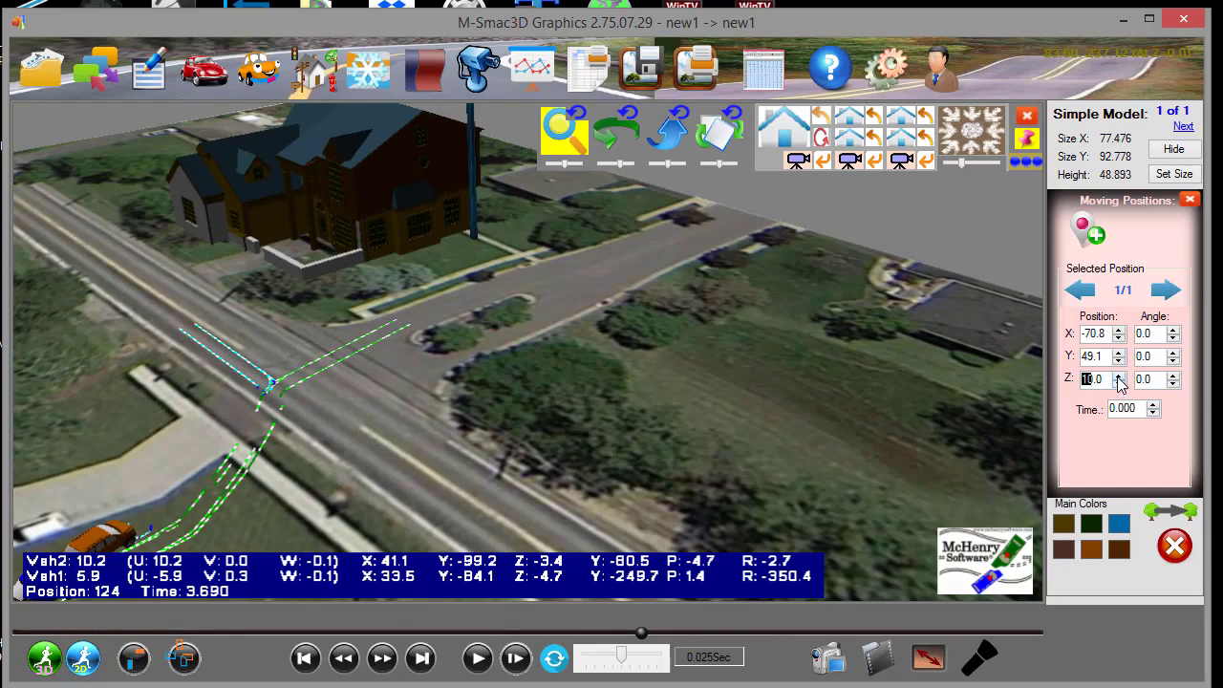
click(1119, 375)
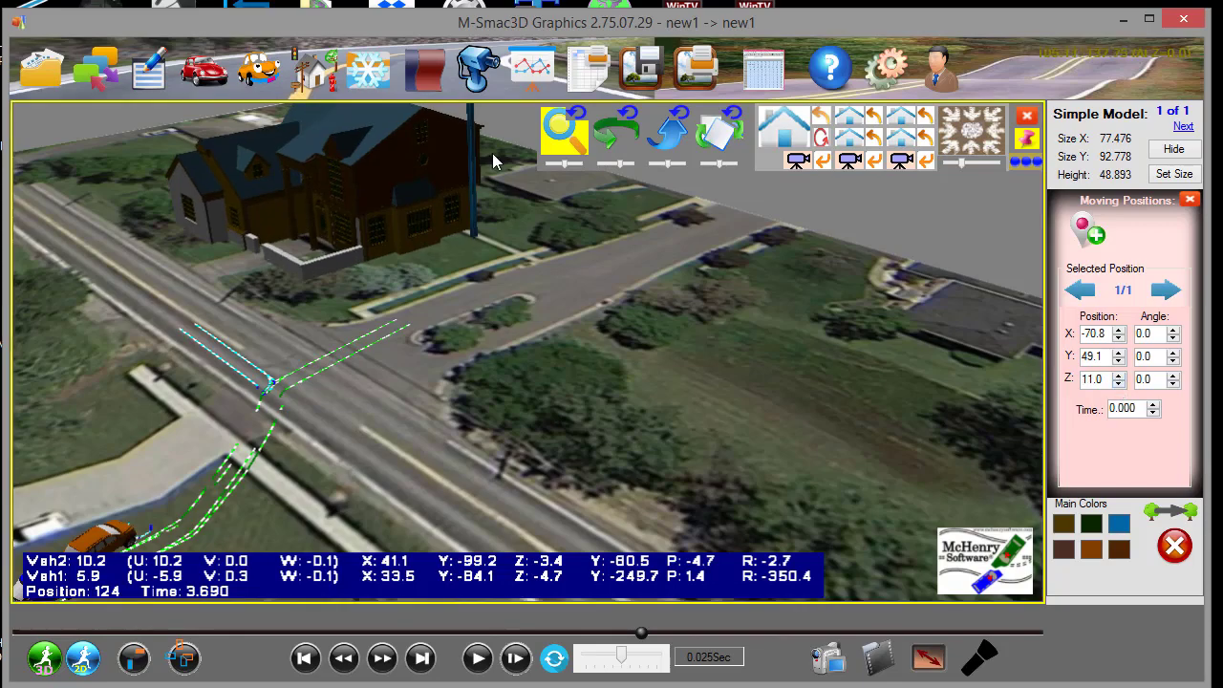
Load the stationary model Oak_Tree_27ft.m3d at its original size and place it beside the side road at X 17.7, Y 14.0.
click(313, 73)
click(313, 120)
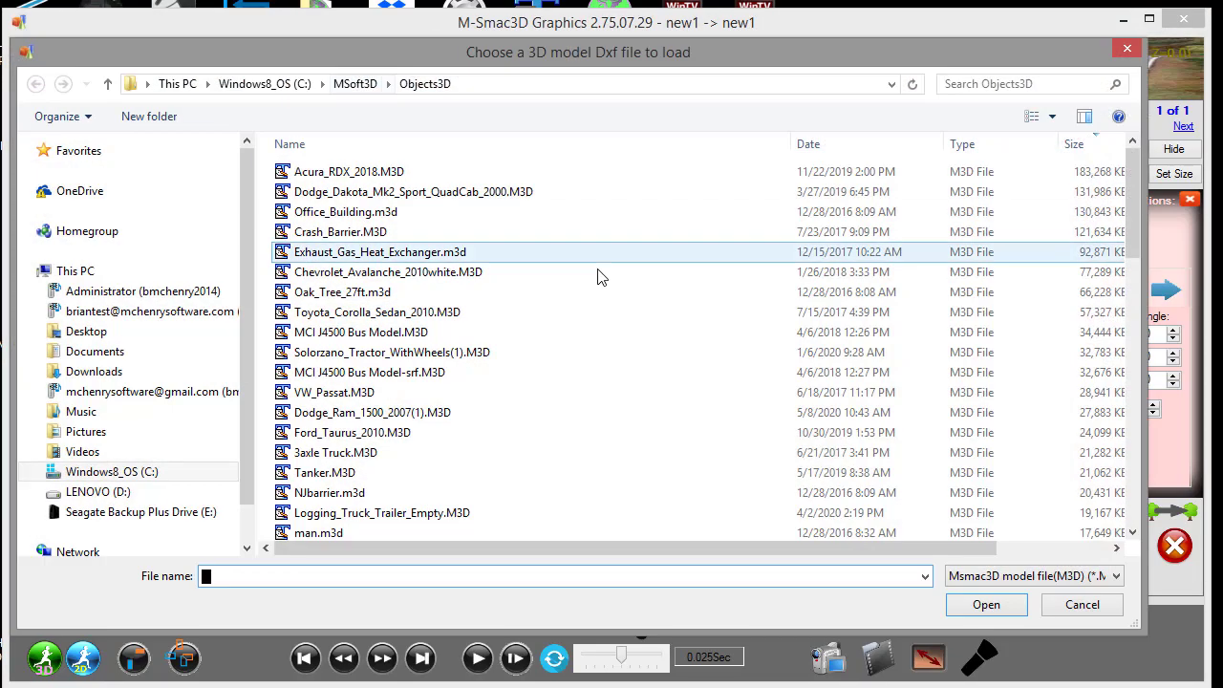
click(342, 291)
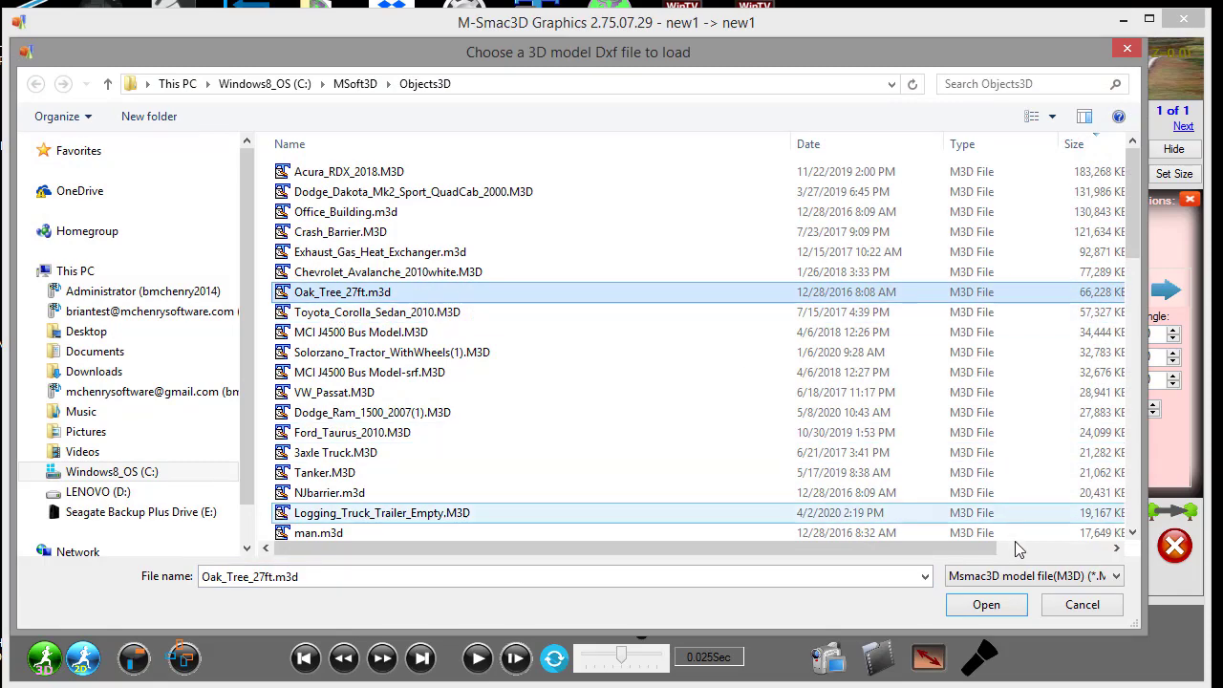
click(986, 604)
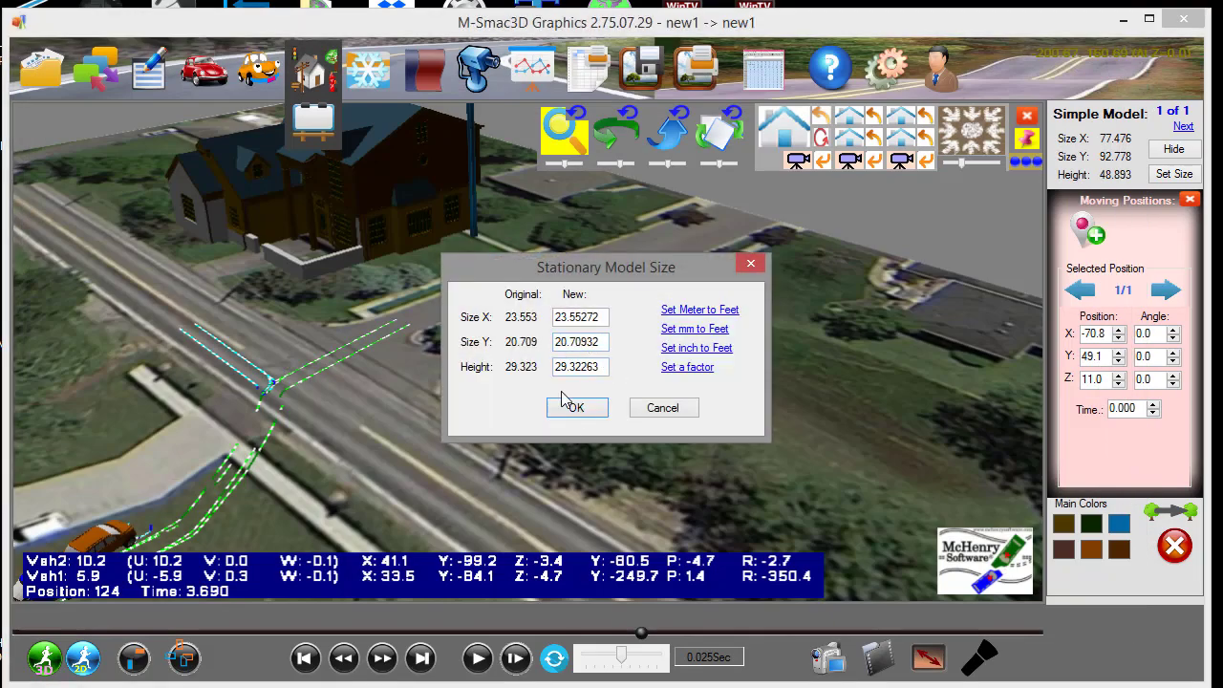
click(573, 408)
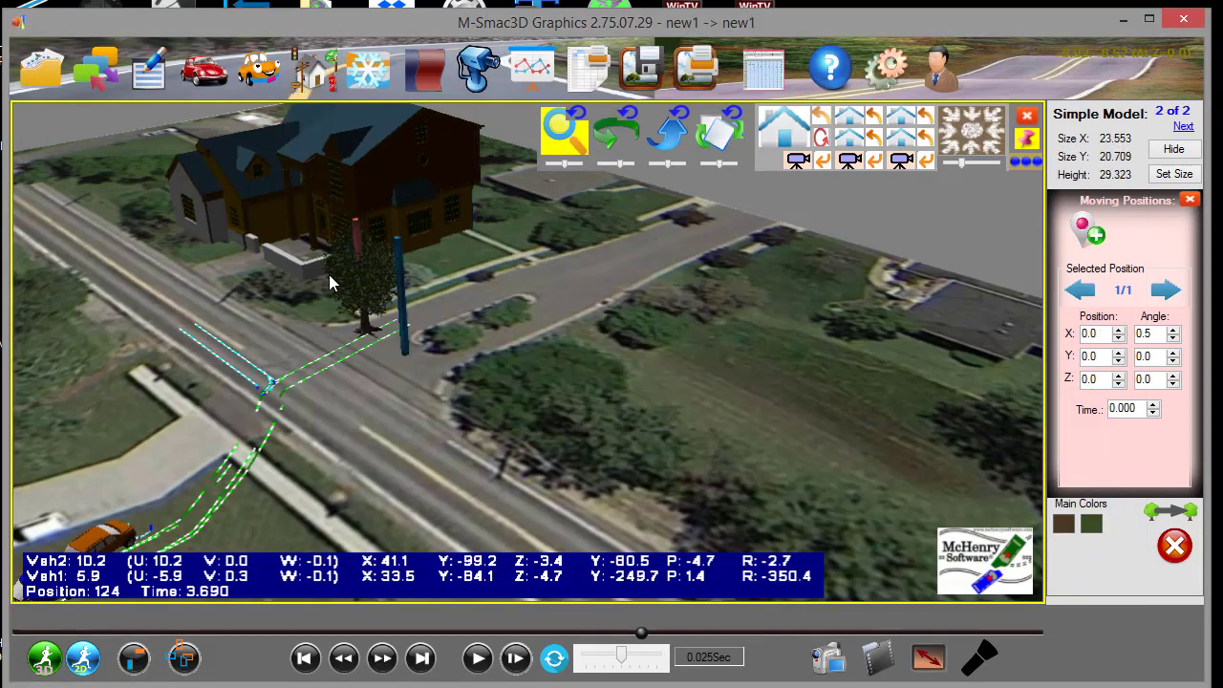
drag(355, 239, 456, 242)
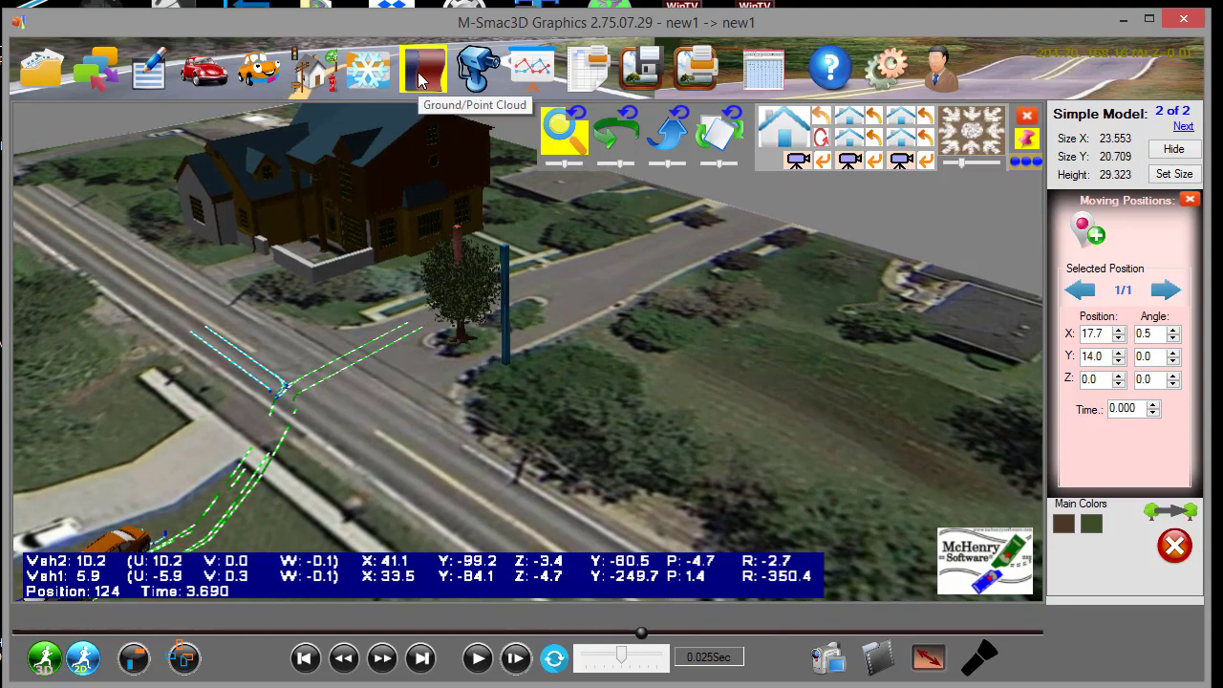
Load a second Oak_Tree_27ft.m3d at its original size and place it behind the first tree at X 16.6, Y 33.1.
click(306, 81)
scroll(354, 159, down, 2)
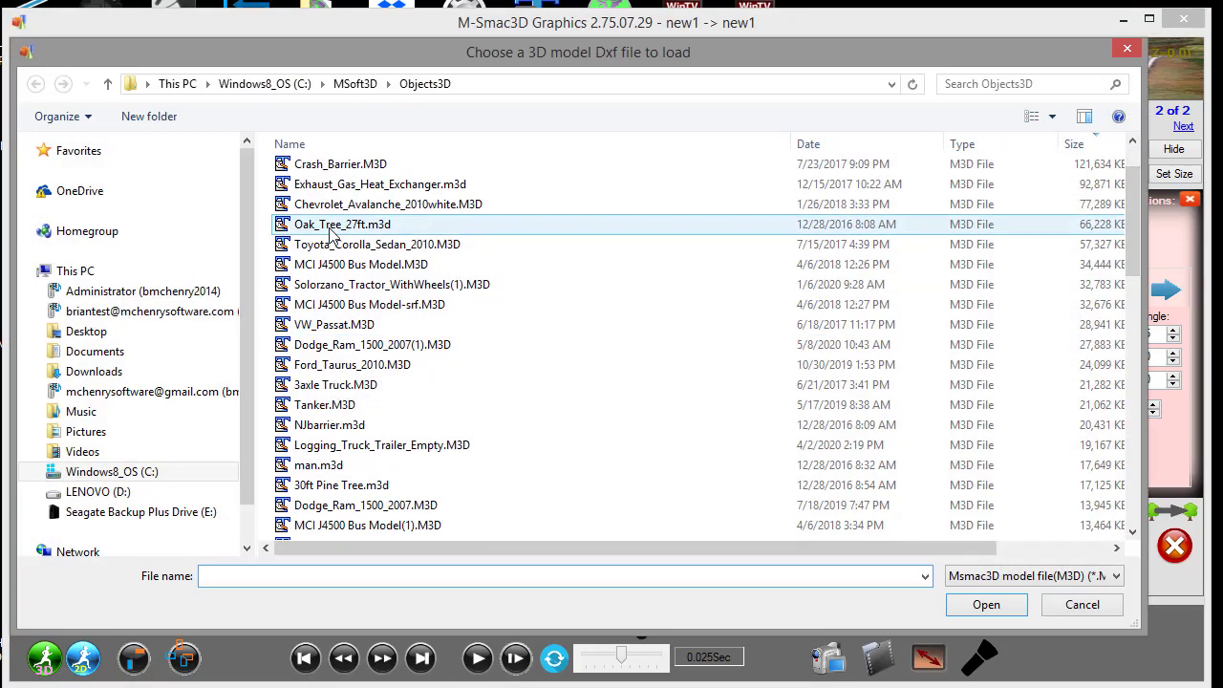
double_click(354, 159)
drag(492, 237, 514, 225)
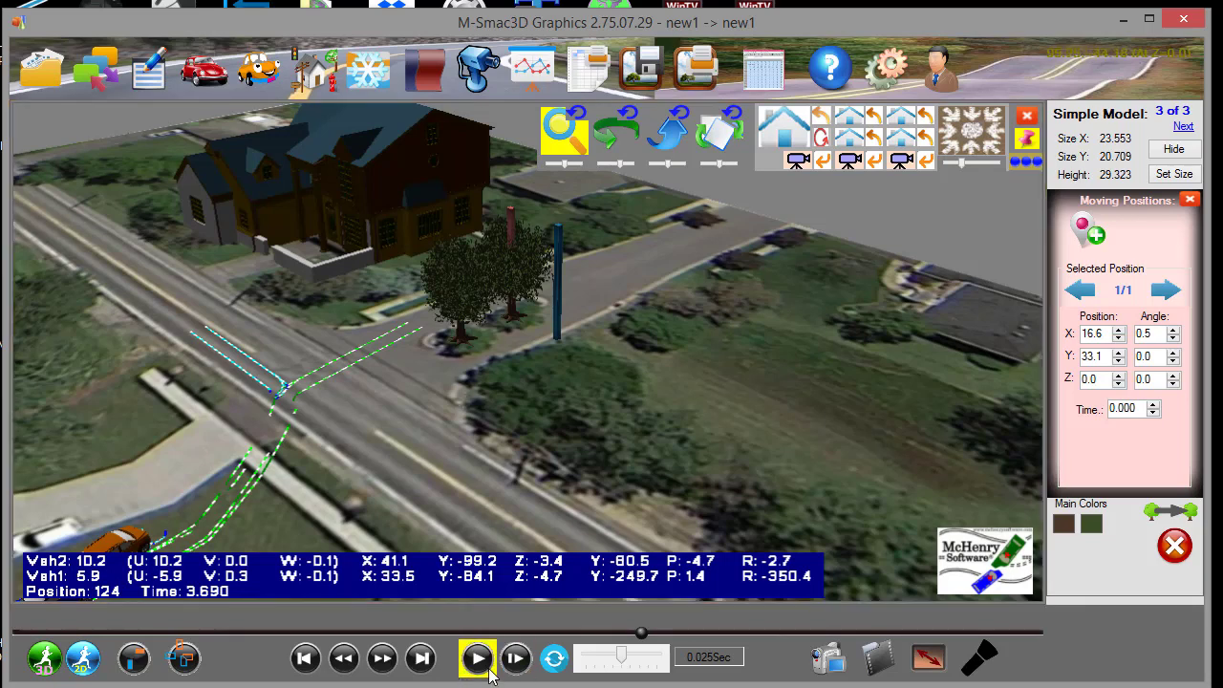
Open Acura_RDX_2018.M3D as another stationary model for the scene.
drag(488, 445, 568, 369)
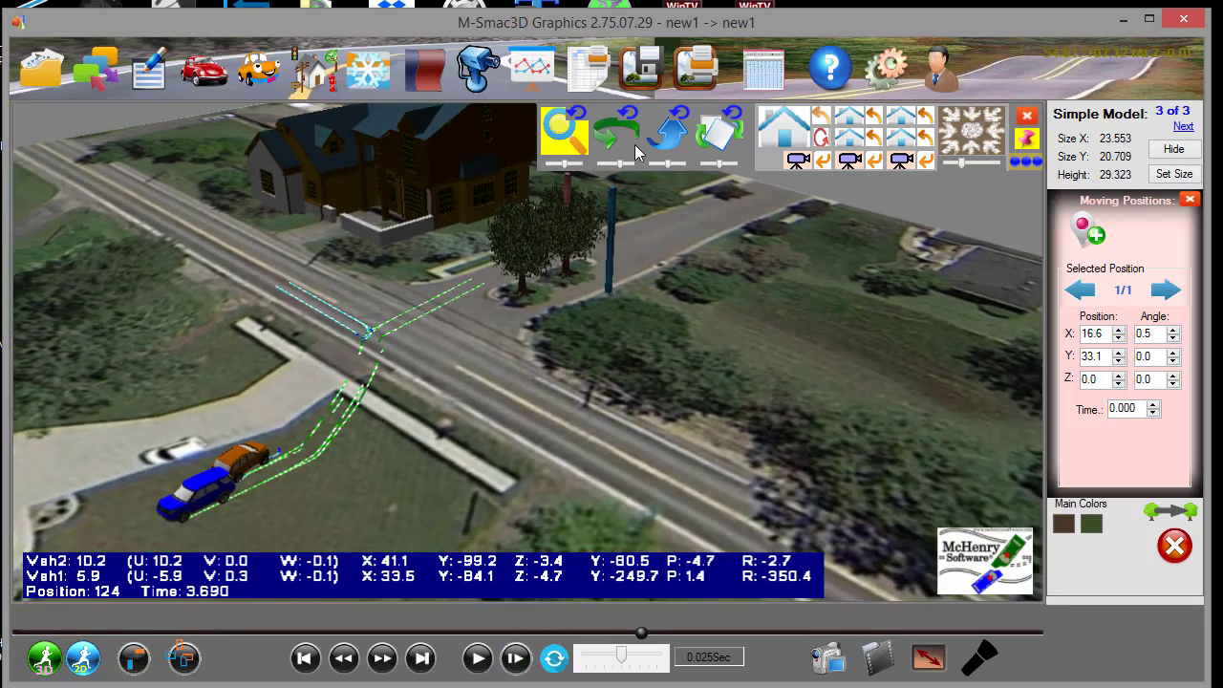
click(667, 132)
scroll(647, 255, down, 3)
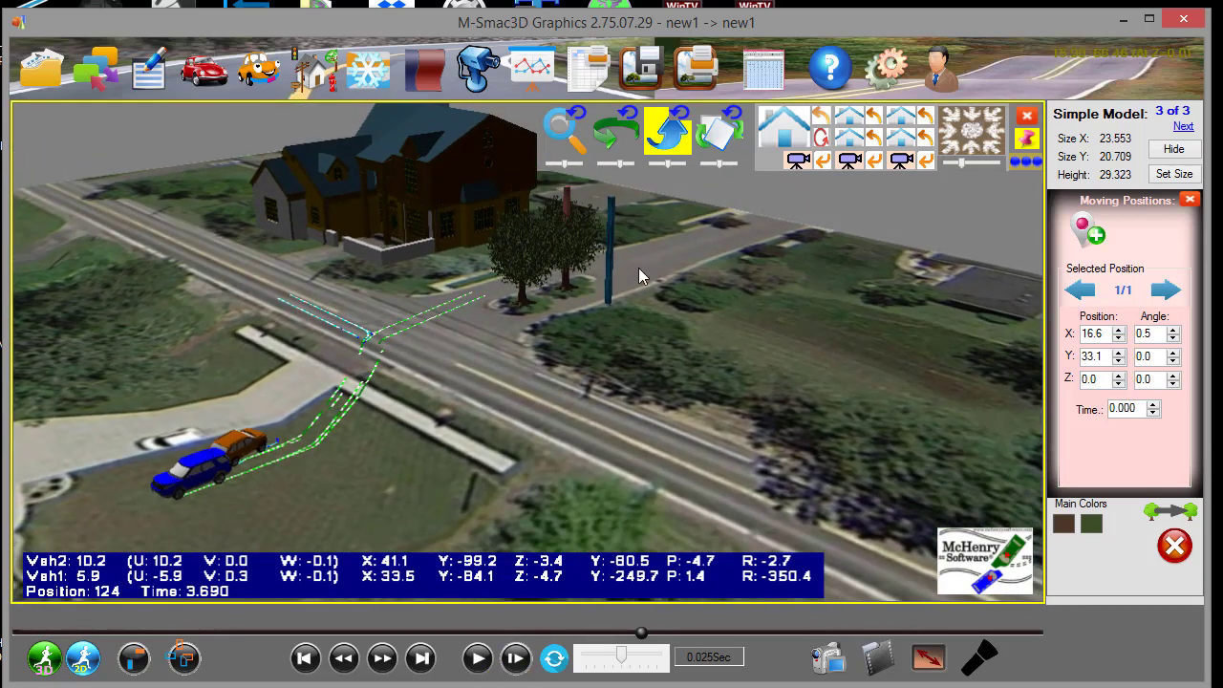
drag(677, 254, 742, 246)
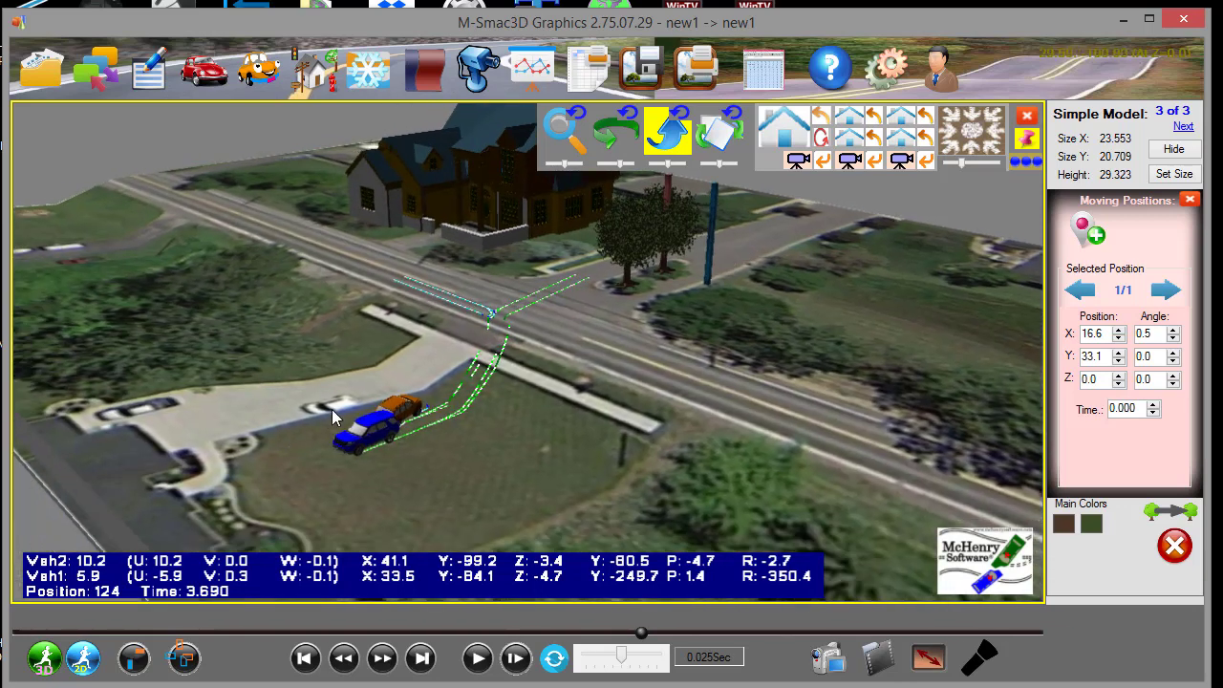
drag(333, 410, 334, 401)
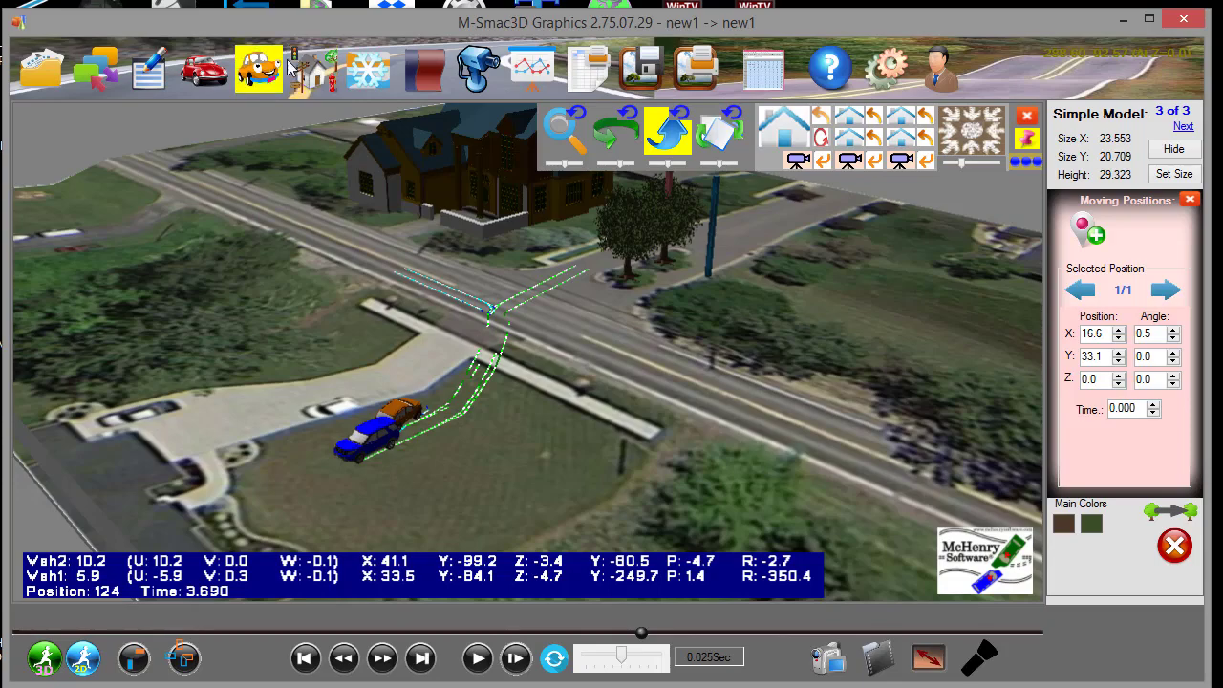
click(314, 72)
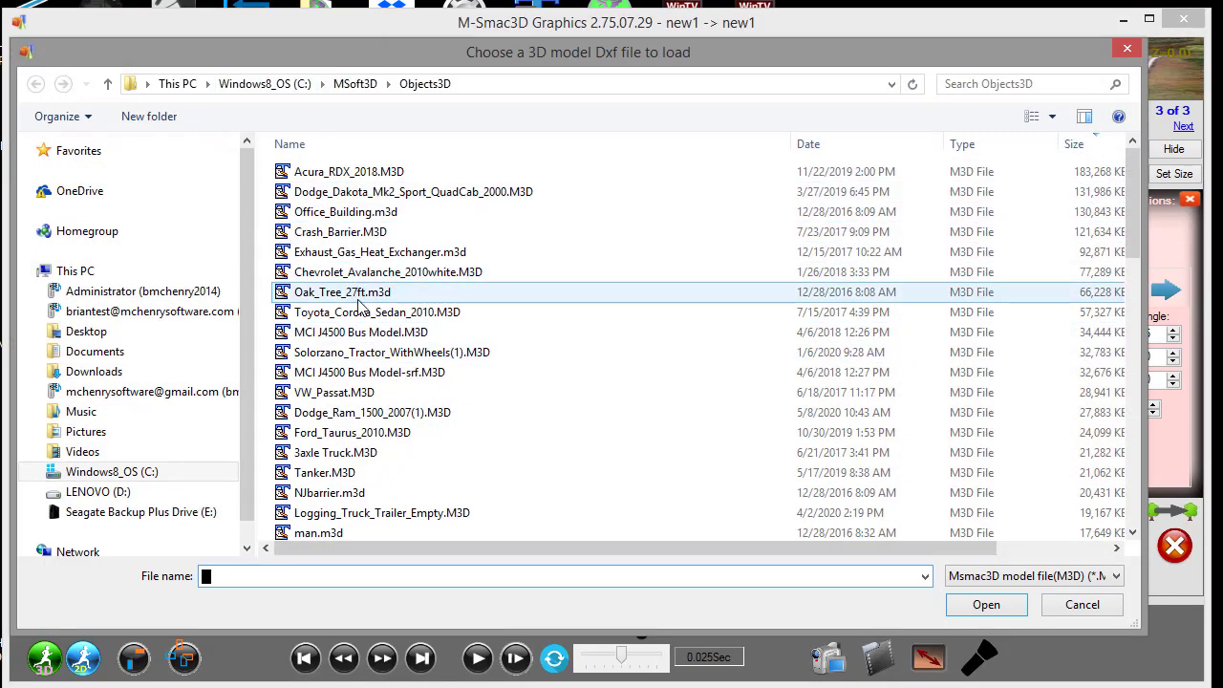
click(321, 175)
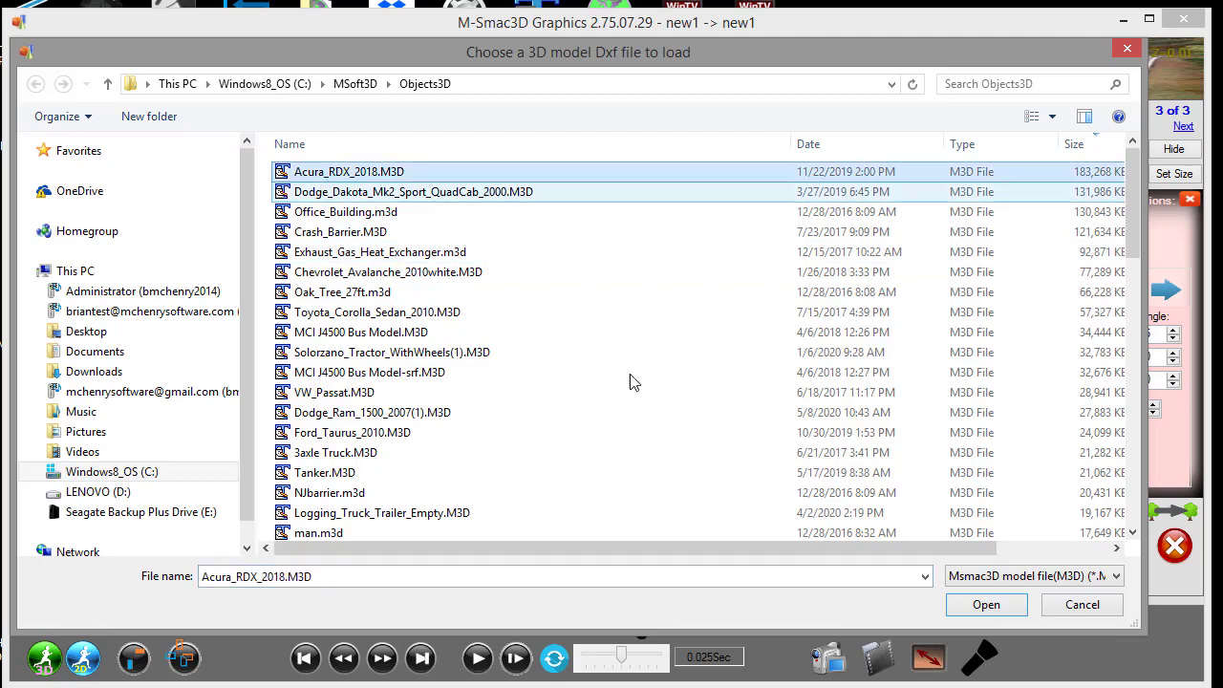
click(986, 605)
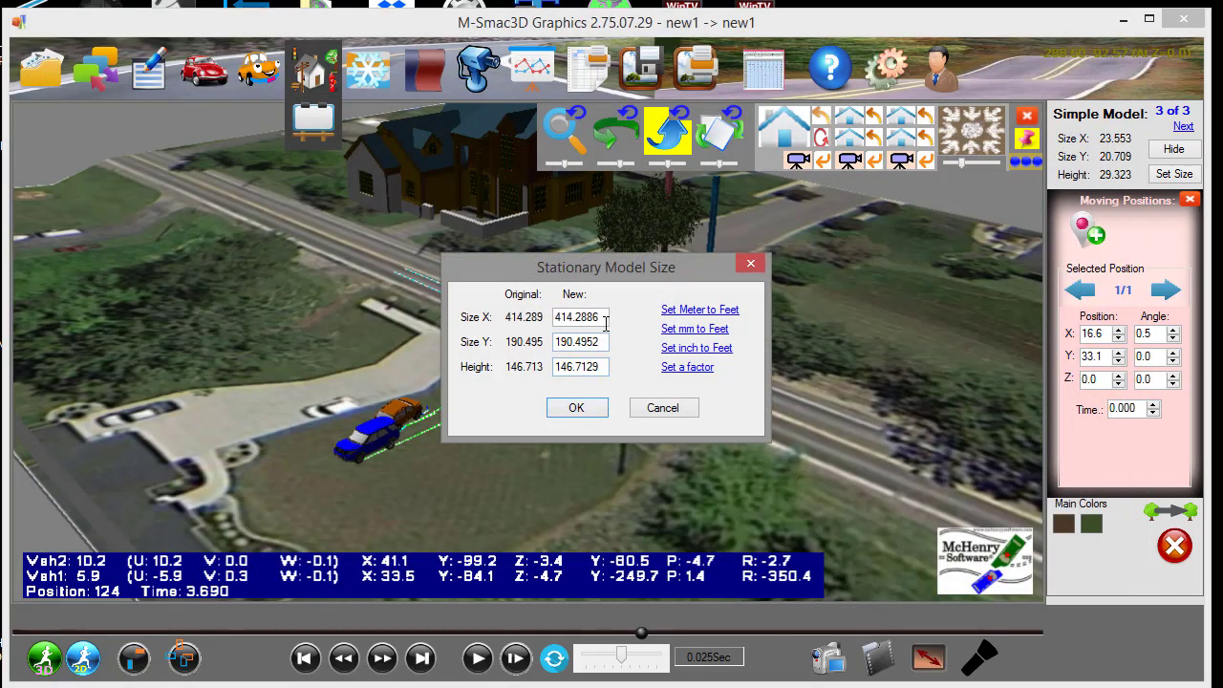
Try resizing the Acura model with the mm-to-feet and inch-to-feet conversions and with multiplying factors such as .05.
click(684, 330)
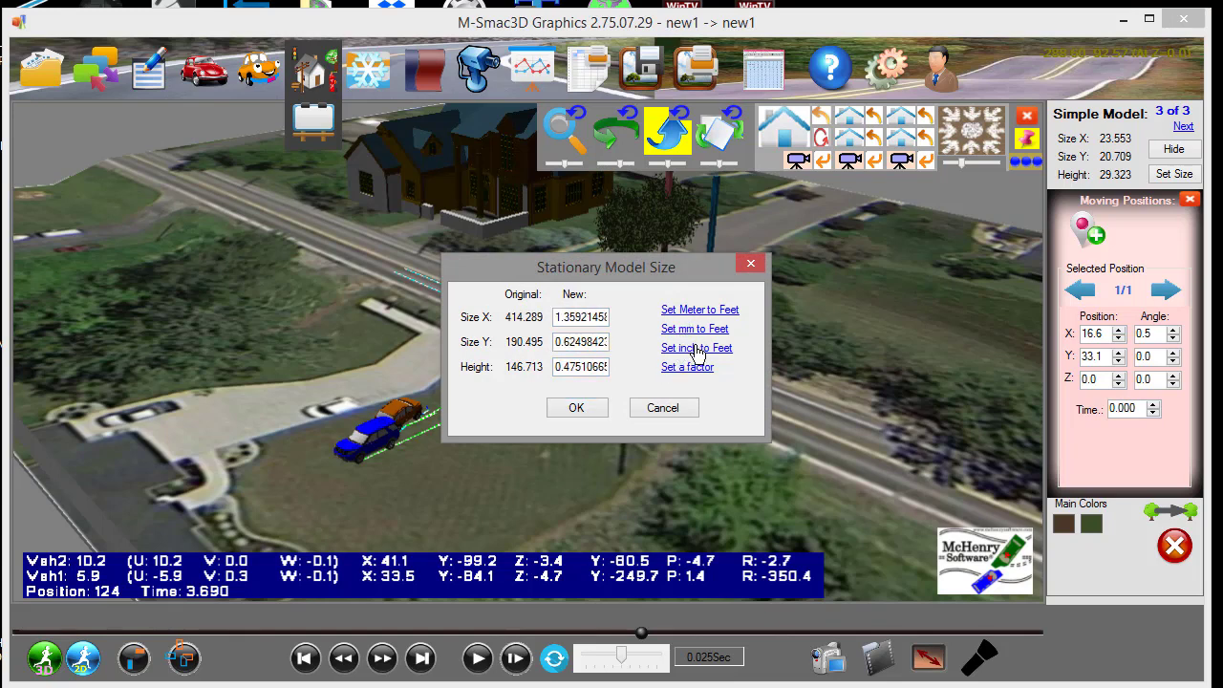
click(697, 350)
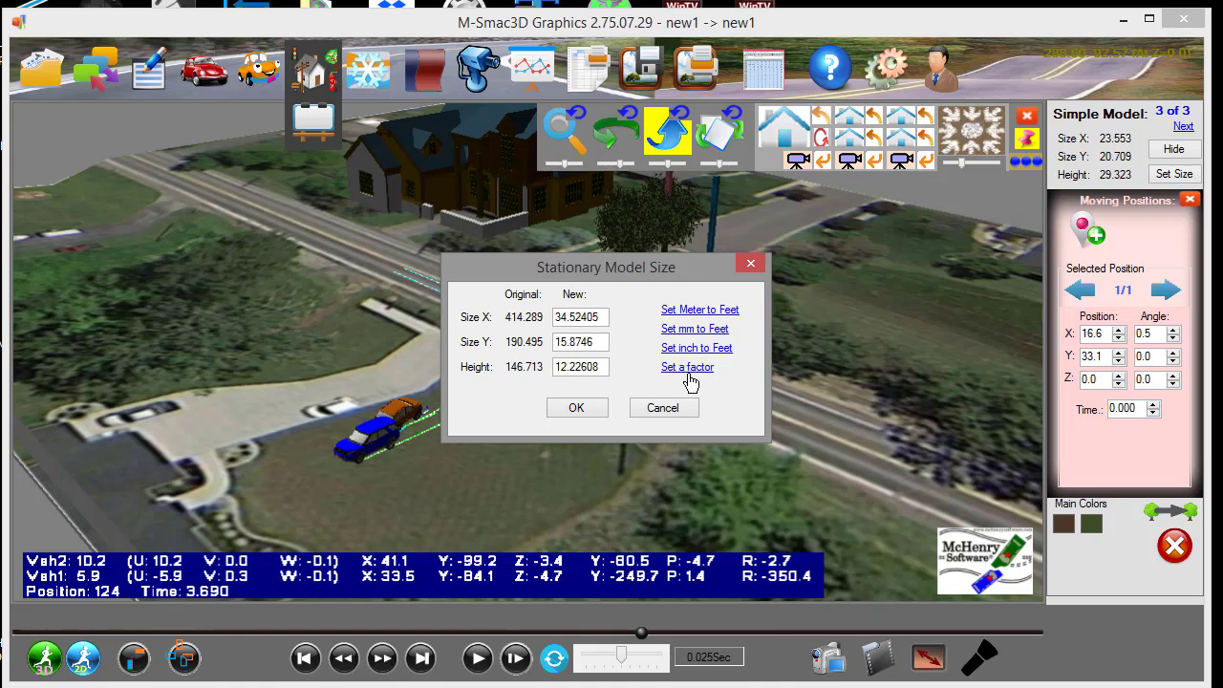
click(684, 372)
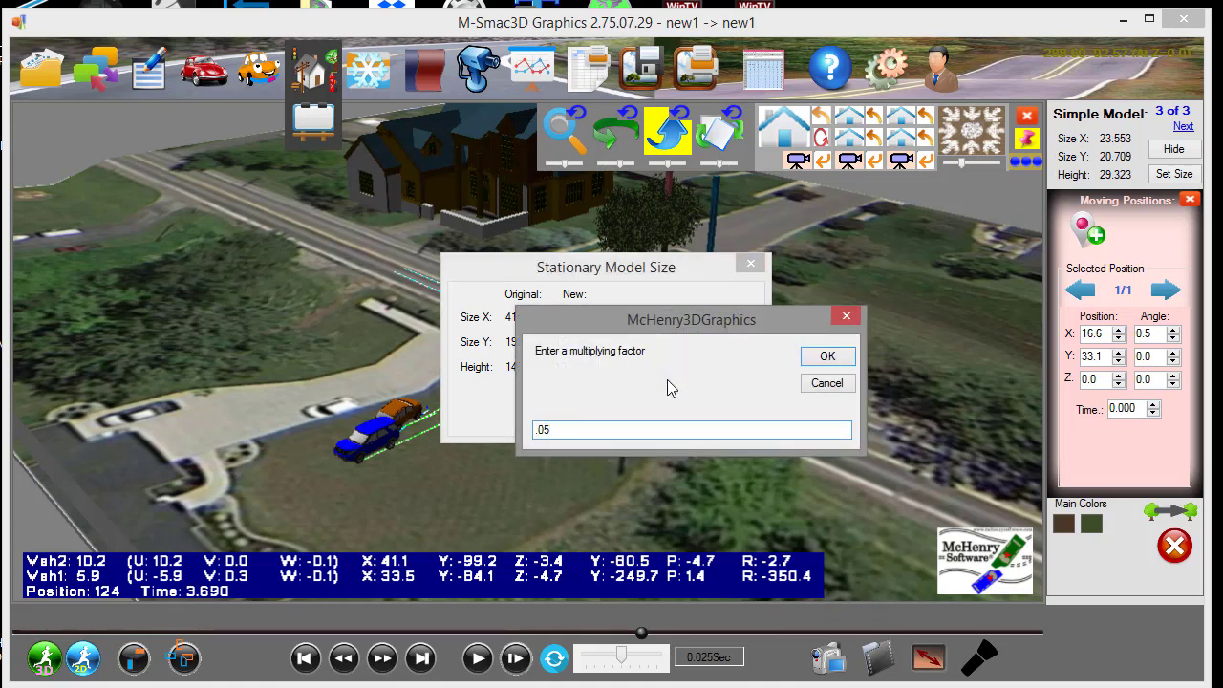
key(Return)
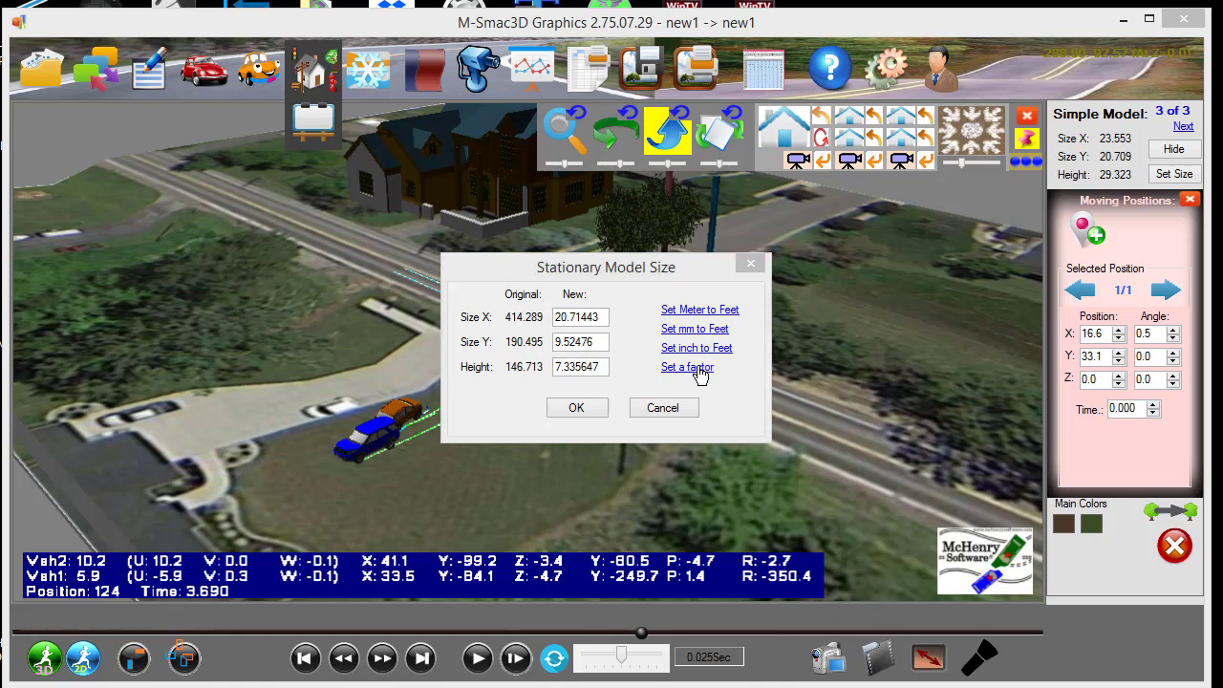
click(696, 369)
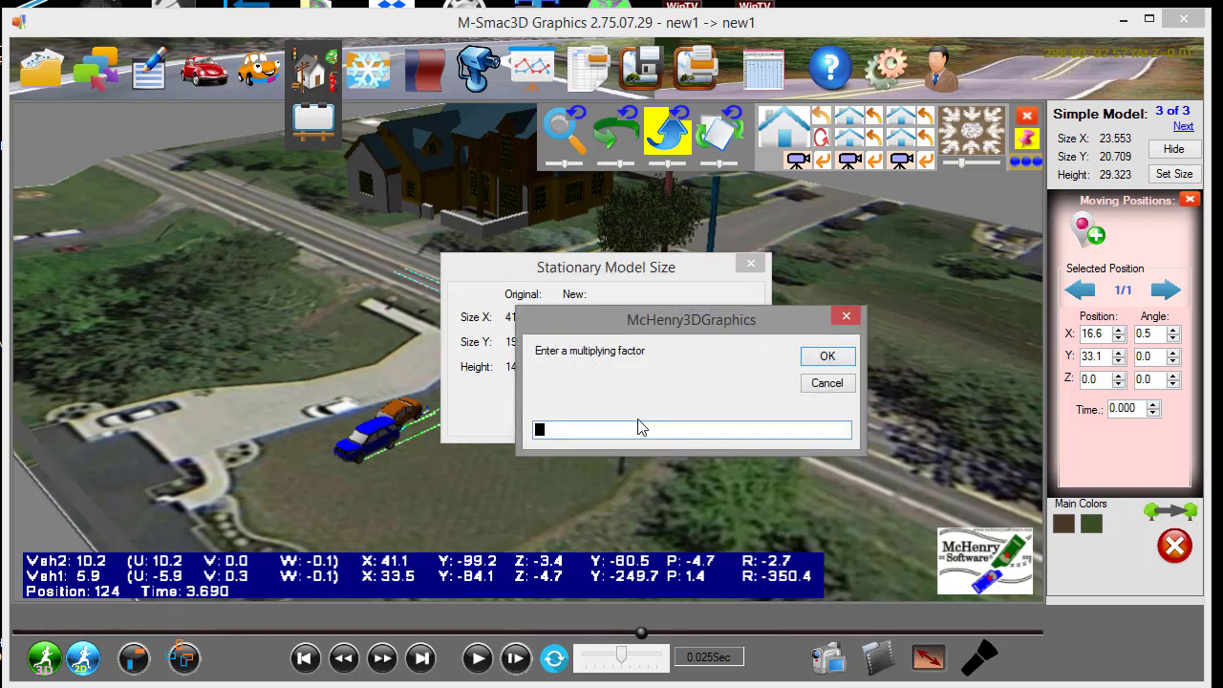
key(Return)
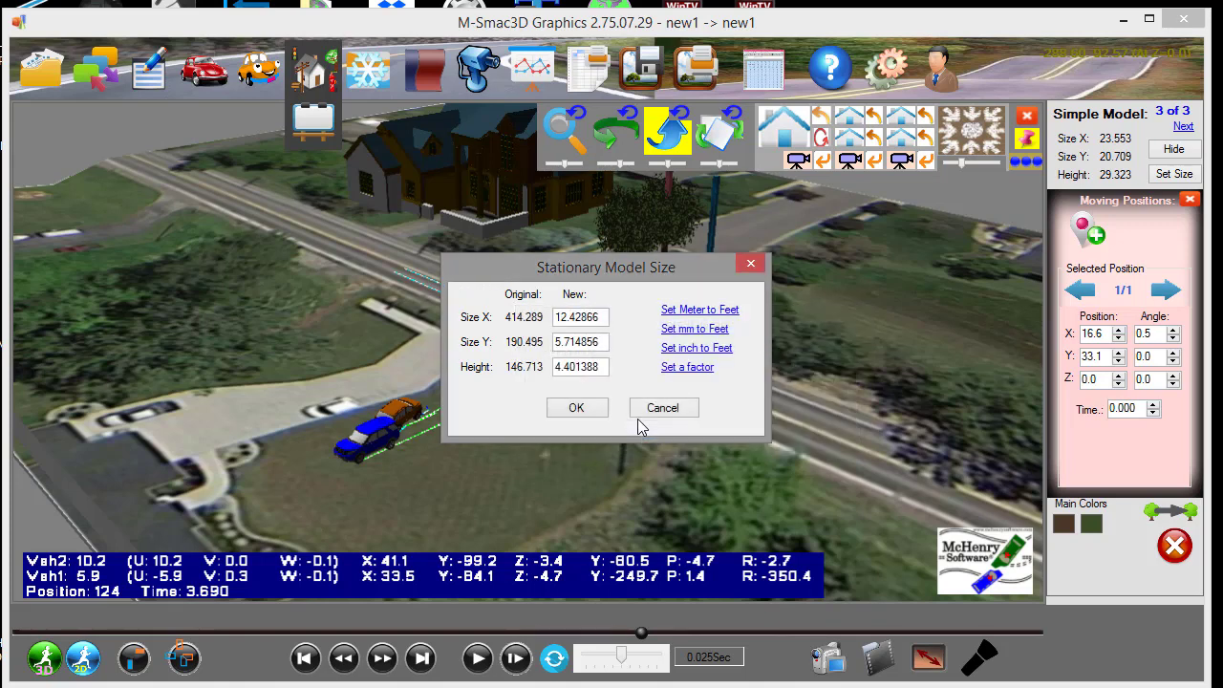
Scale the Acura by a factor of 0.04 and place it over the driveway's parked car at X 30.3, Y -98.3, Z angle -84.2.
click(686, 368)
text(0.04)
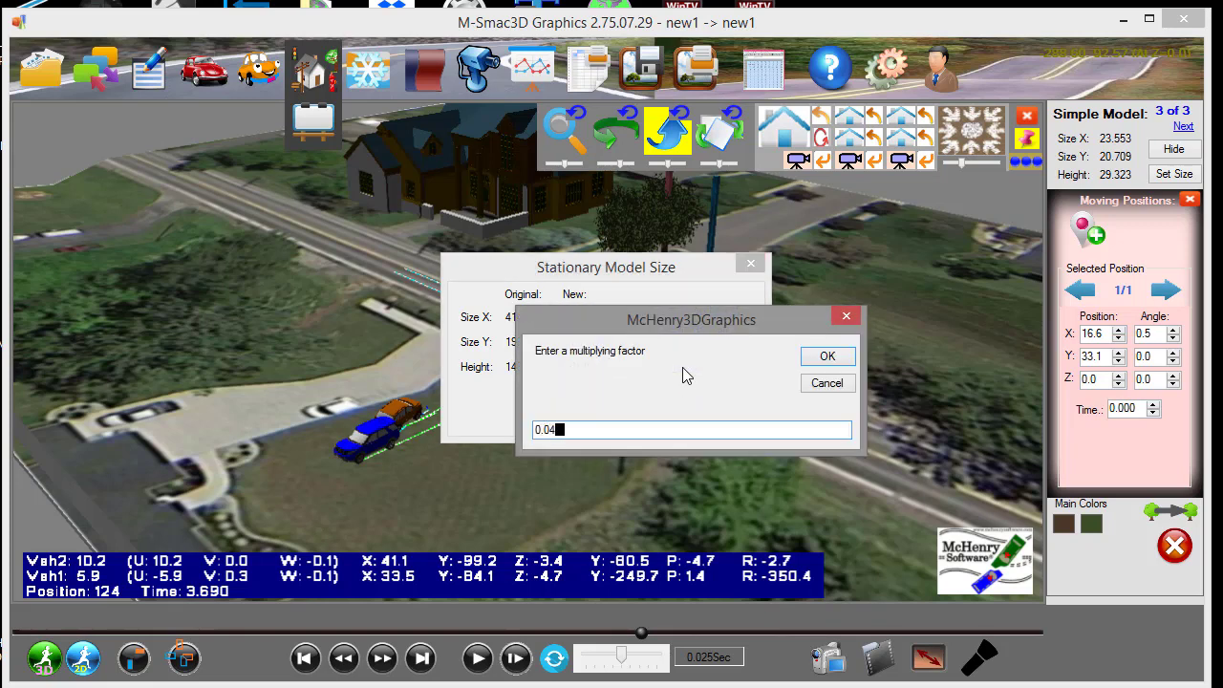
key(Return)
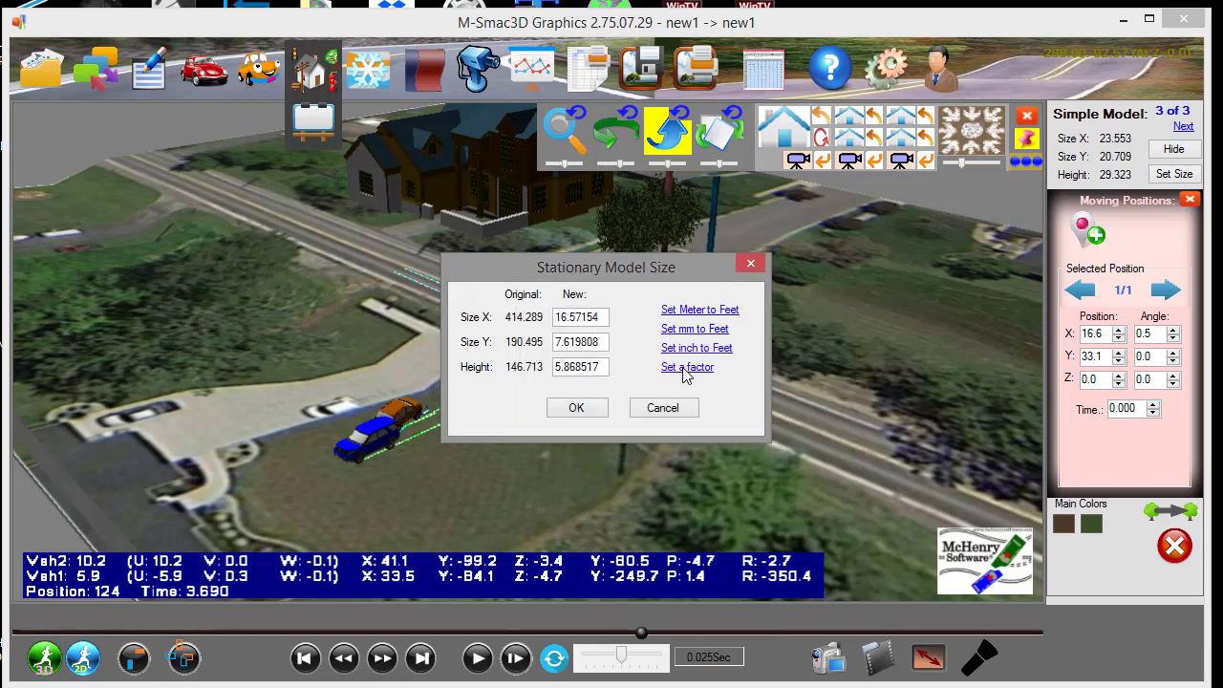
click(575, 406)
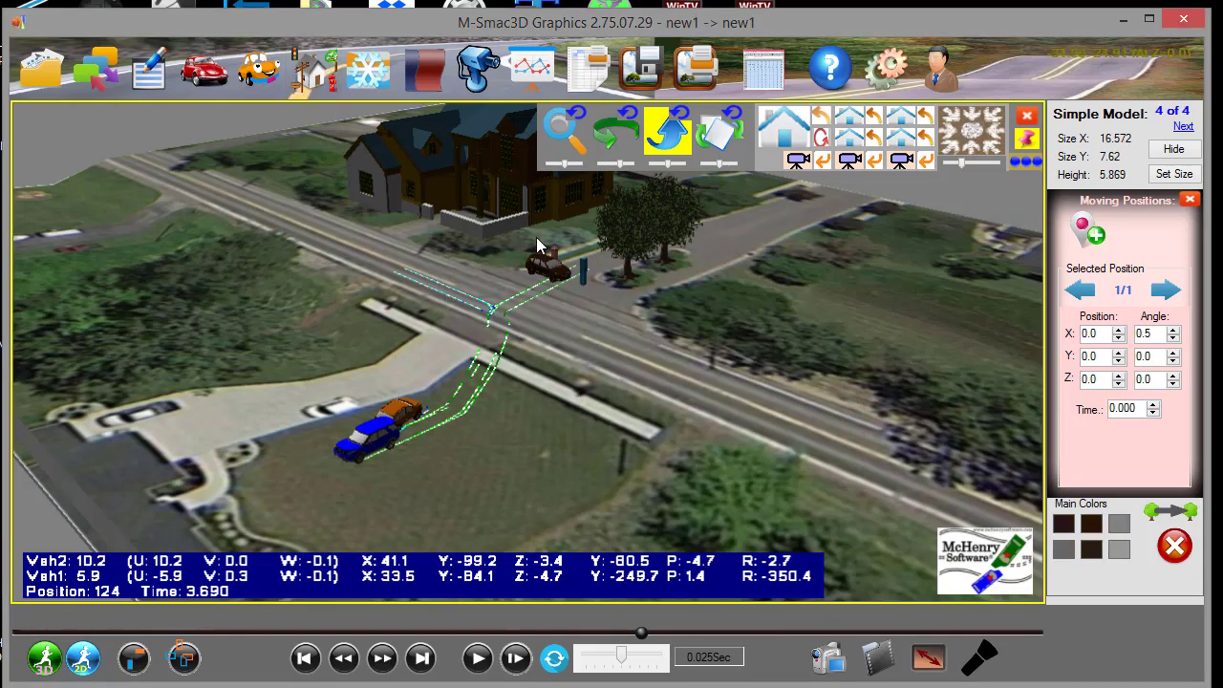
drag(557, 260, 336, 395)
scroll(350, 372, up, 3)
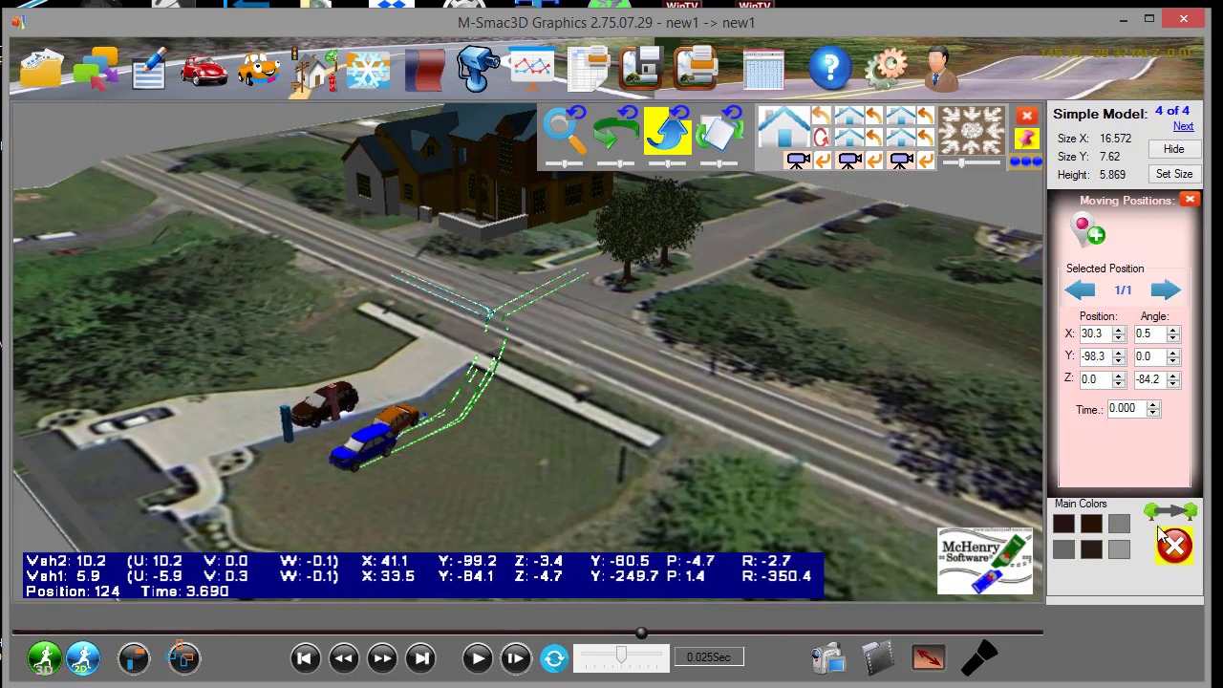
Change the first two main colors of the parked Acura model to white, accepting the variant for the second.
click(1069, 528)
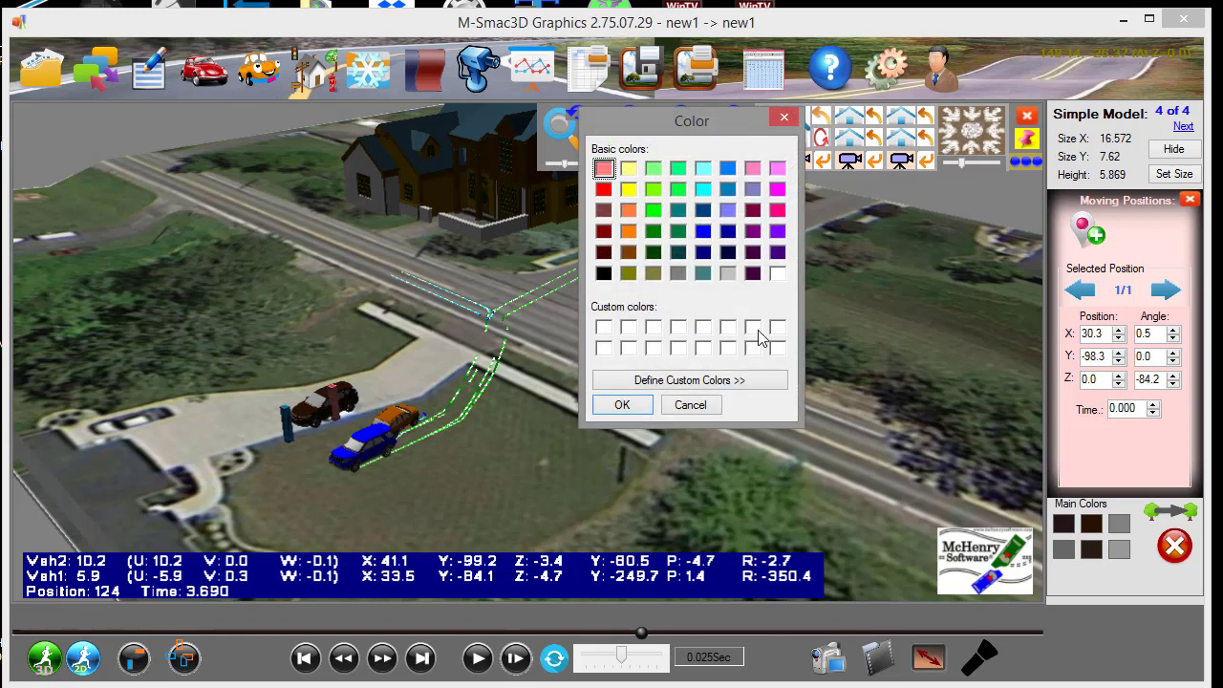
click(777, 274)
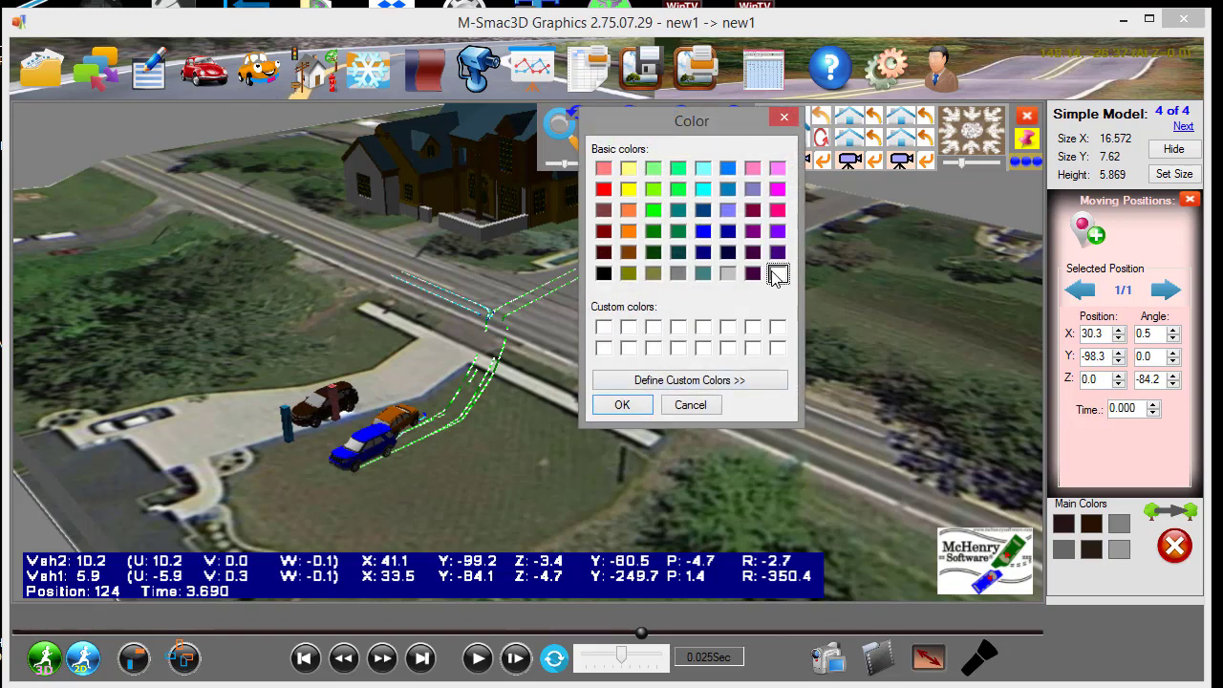
click(613, 404)
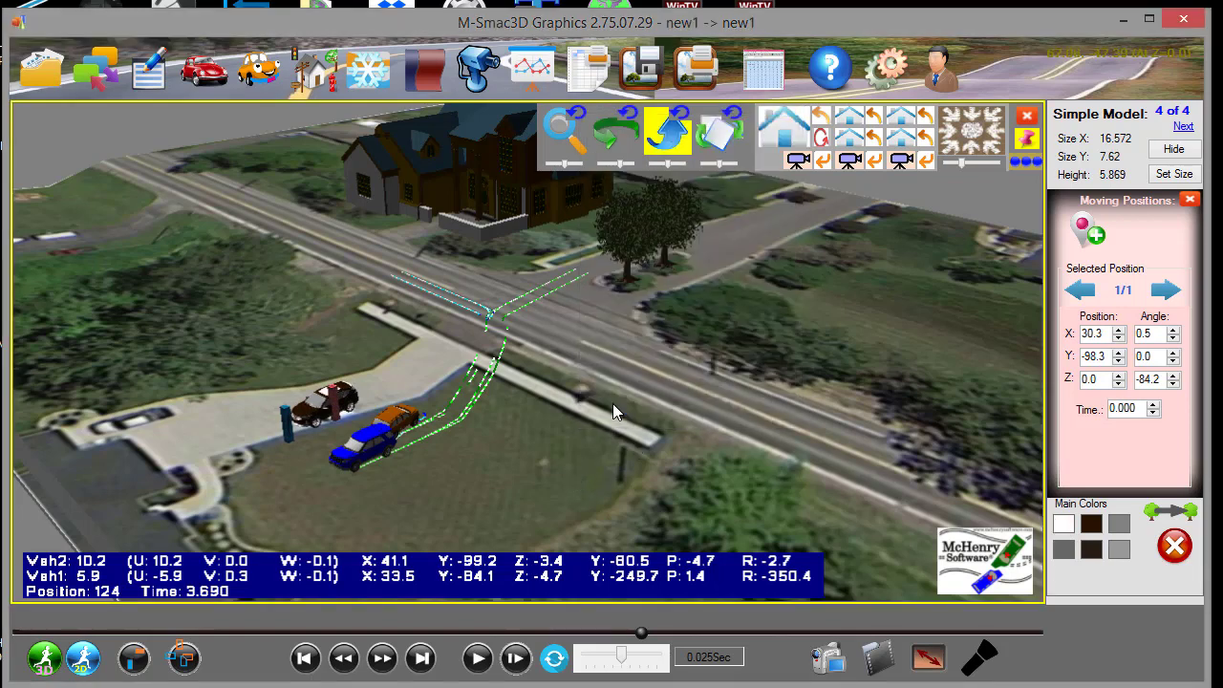
click(1091, 525)
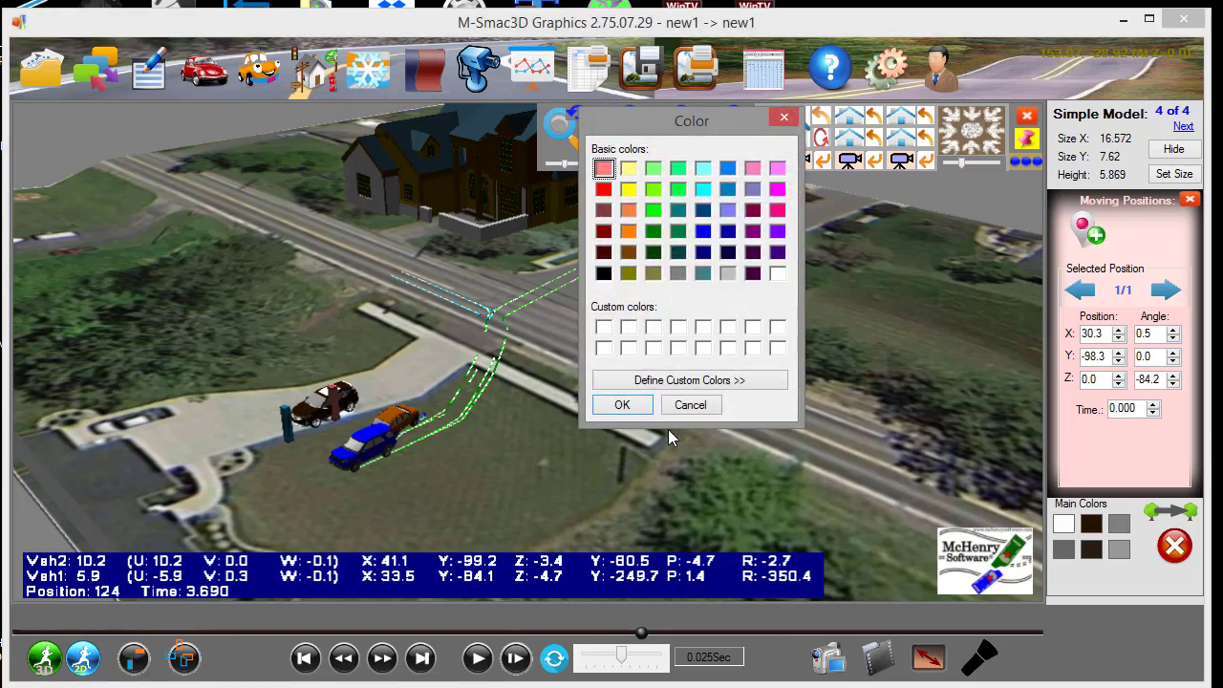
click(778, 274)
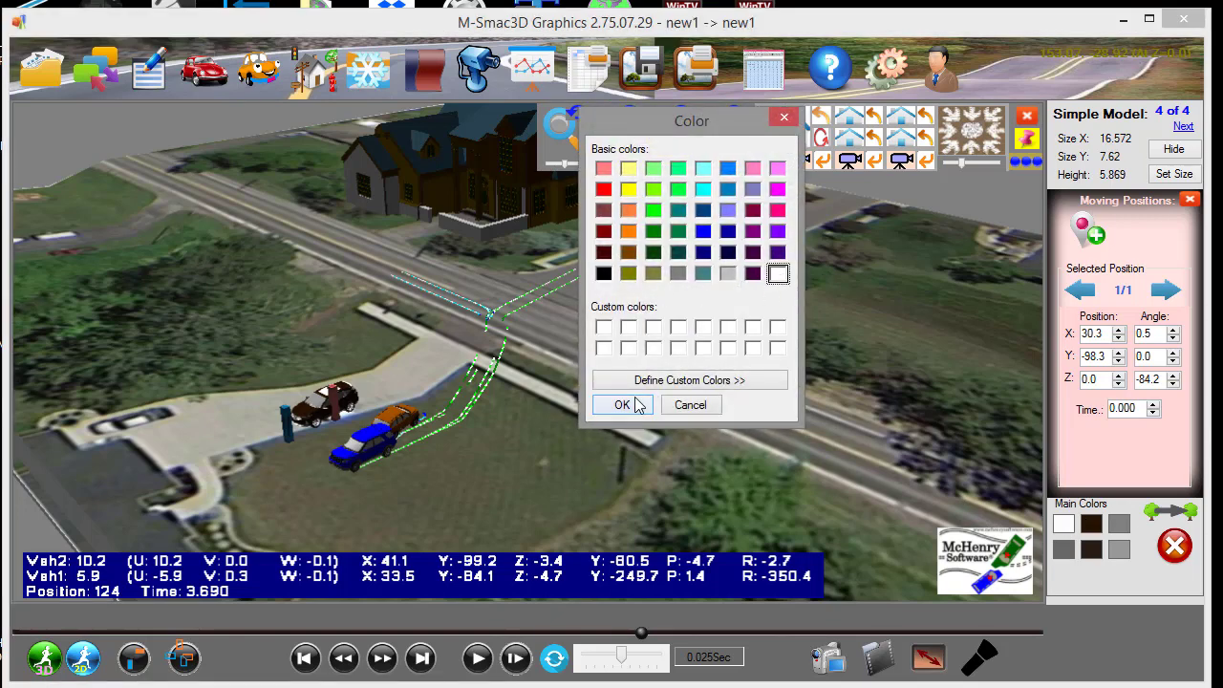
click(621, 405)
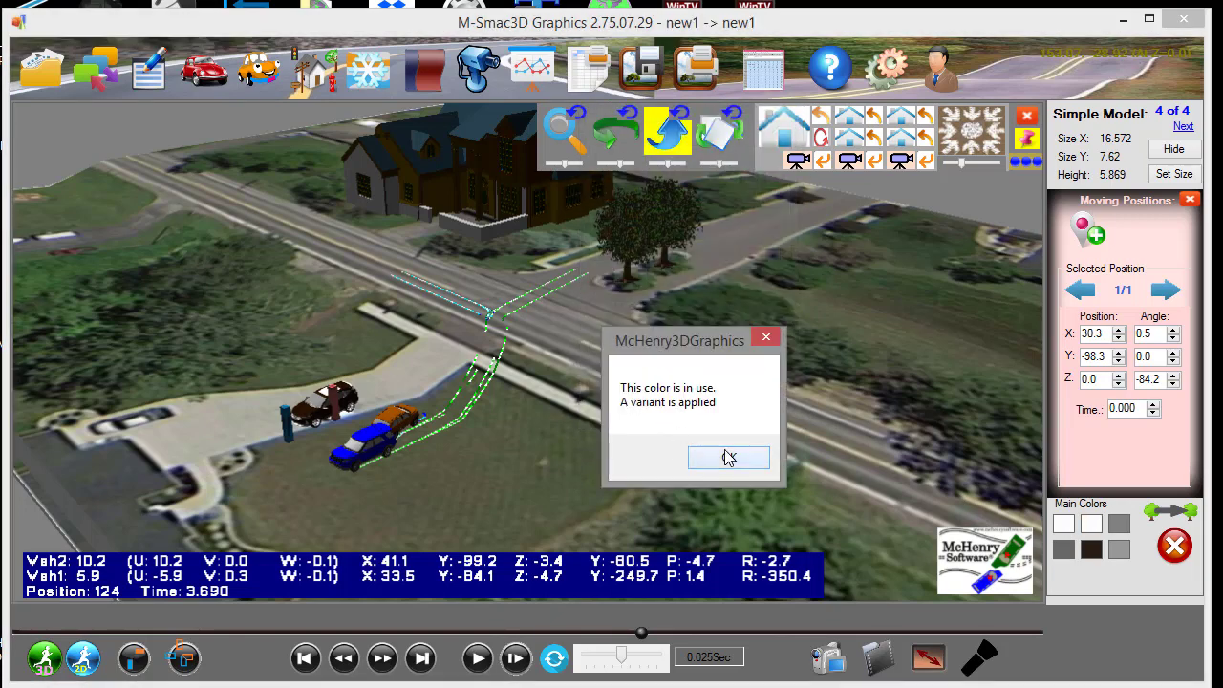
click(724, 451)
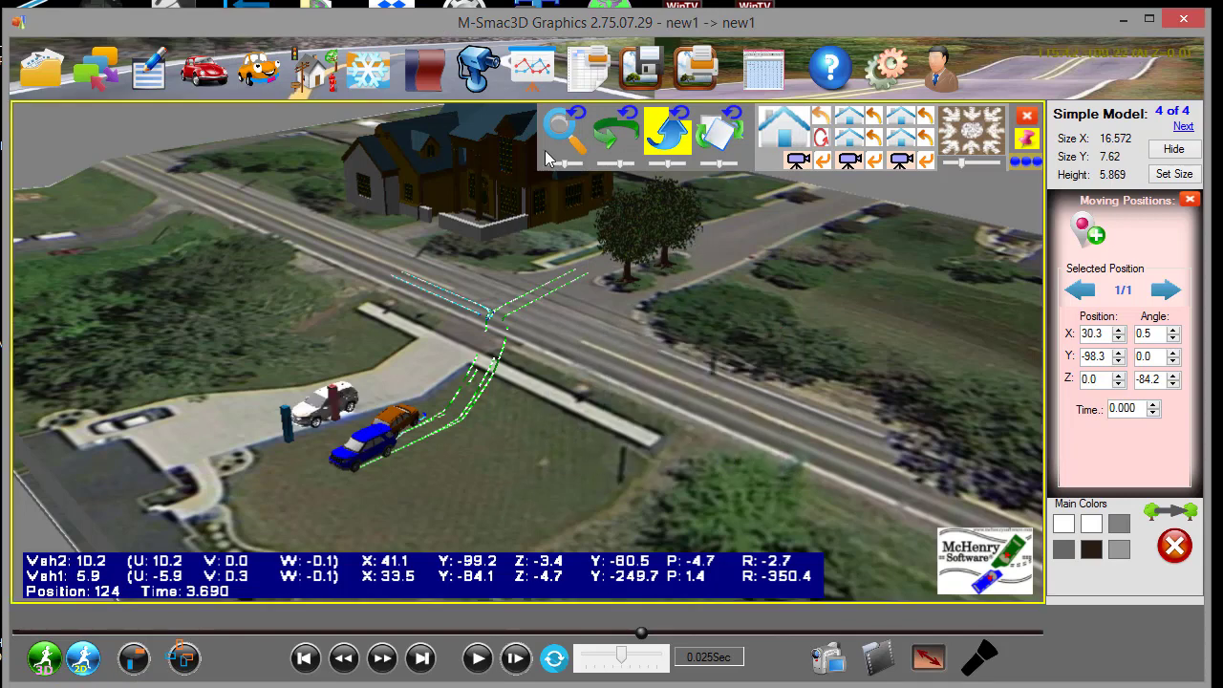
Lower the white Acura model to a Z position of -6.0 so that it rests on the sloped driveway.
drag(431, 488, 427, 466)
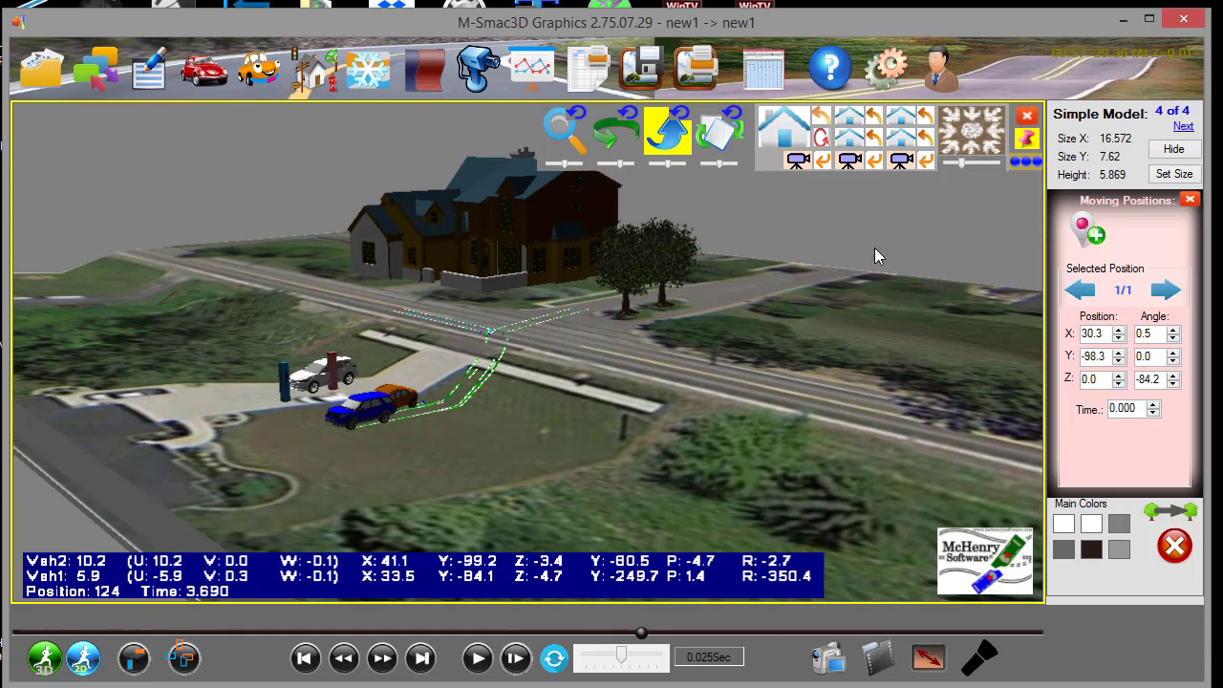
click(1119, 383)
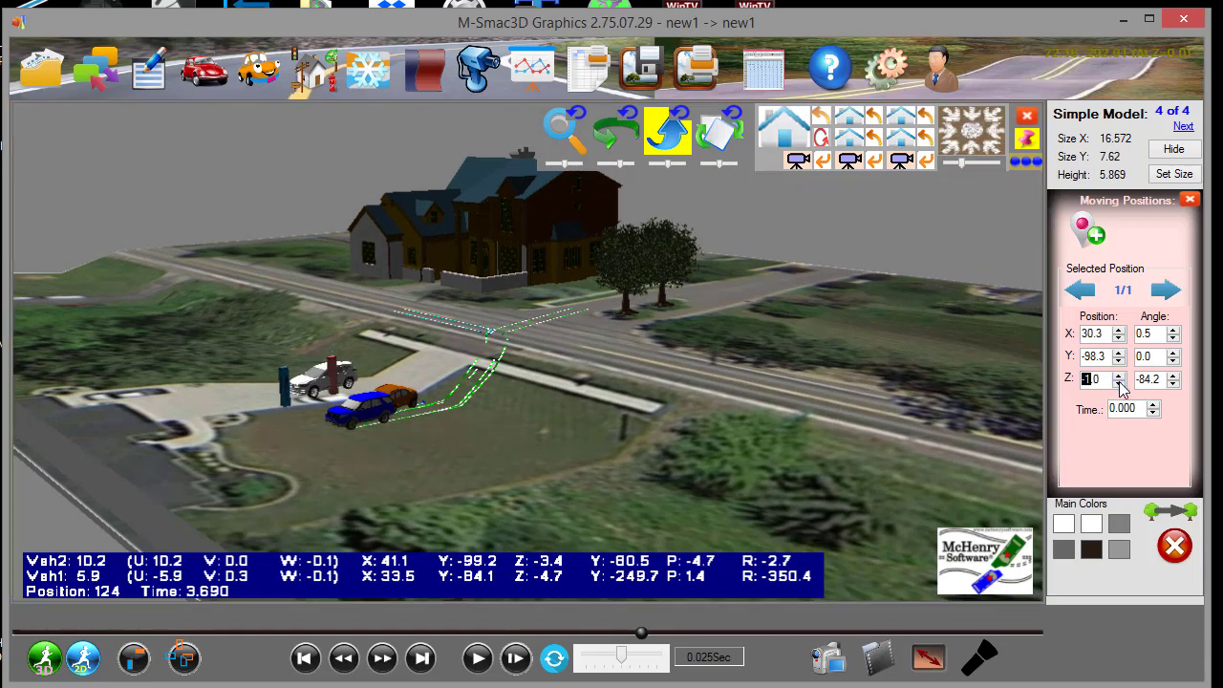
click(1119, 383)
click(1119, 383)
click(1118, 383)
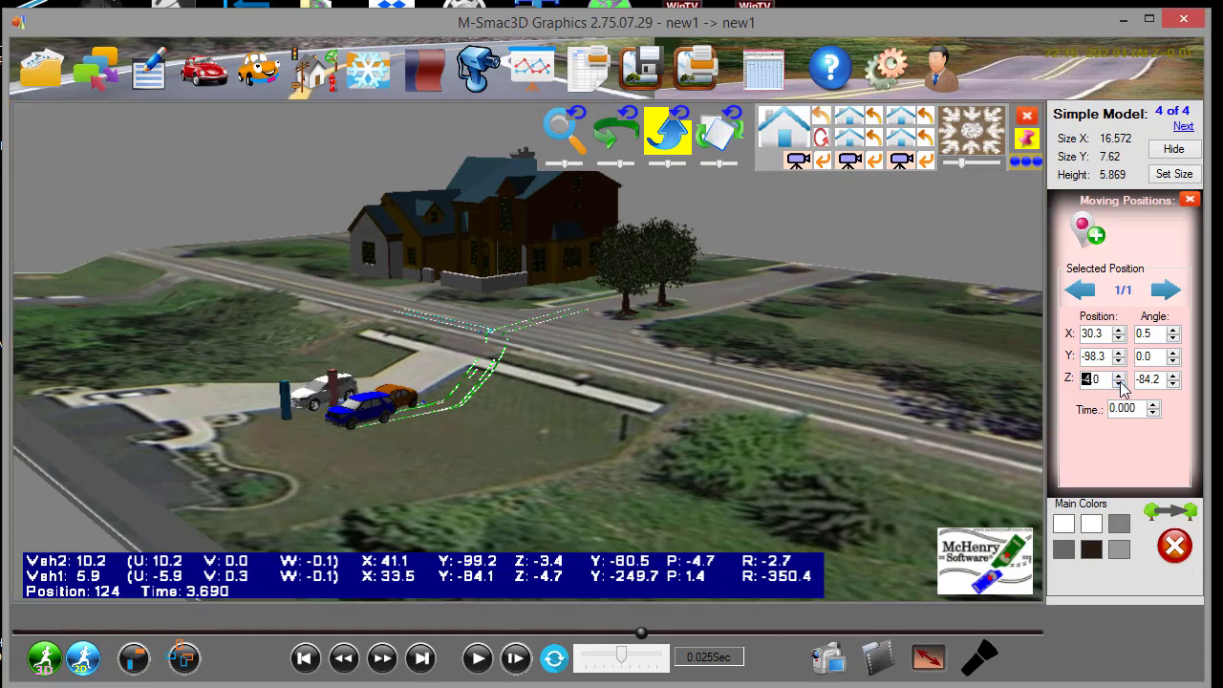
click(1119, 384)
click(1119, 383)
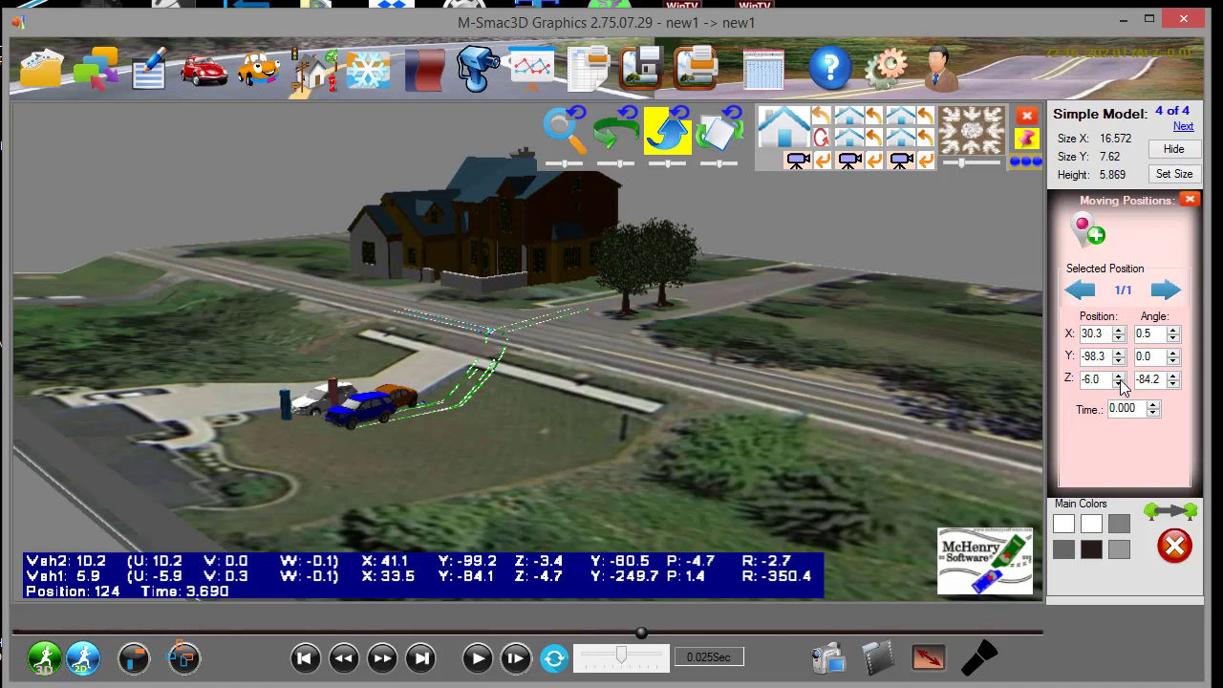
Set the parked white Acura's Z position to -5.0 and its X angle to 2.5.
click(1119, 376)
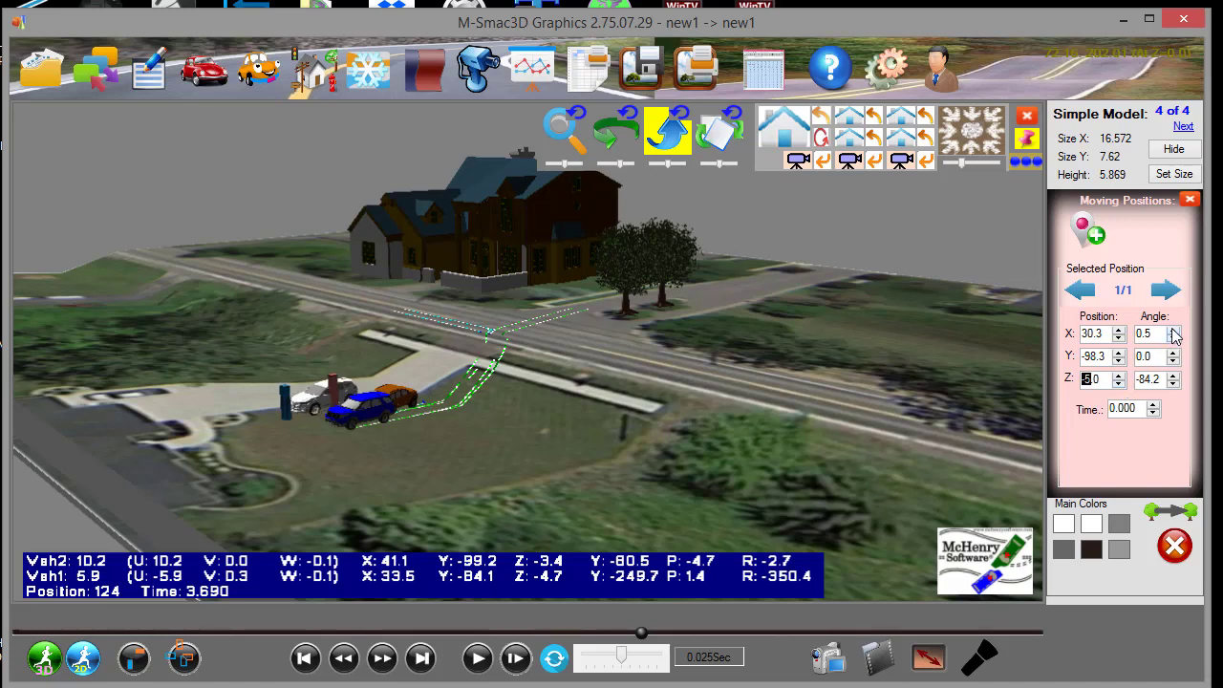
click(1172, 329)
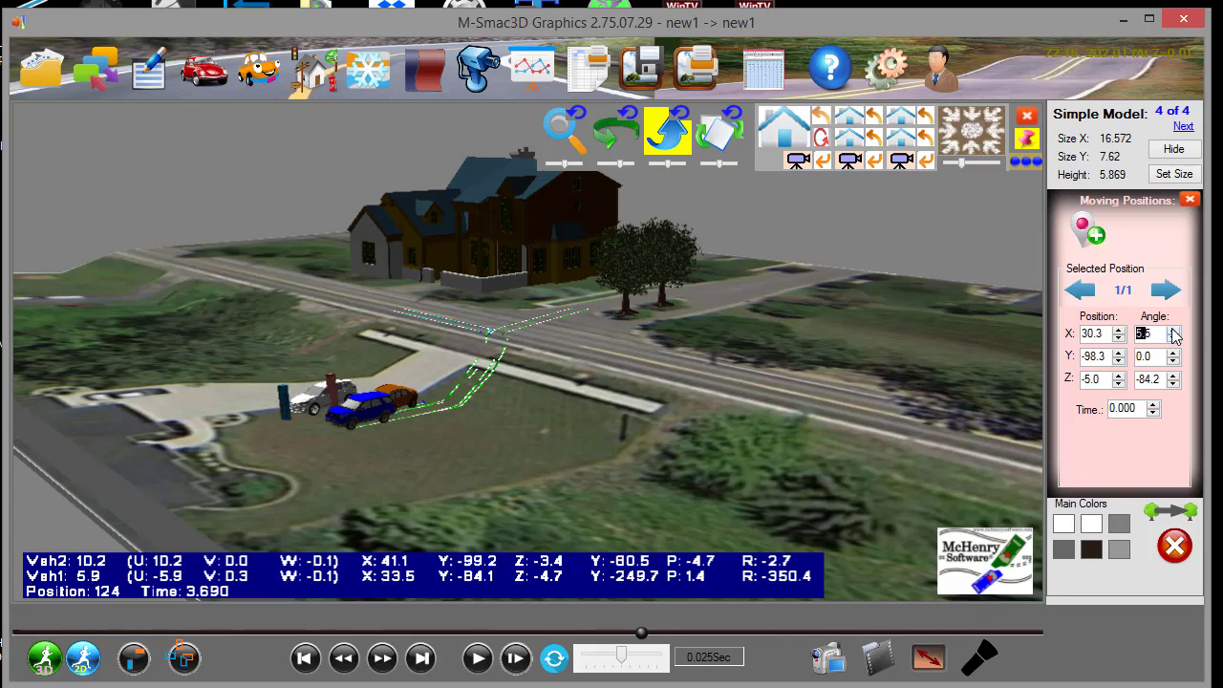
click(1172, 330)
click(1173, 338)
click(1173, 338)
click(1173, 338)
click(1174, 338)
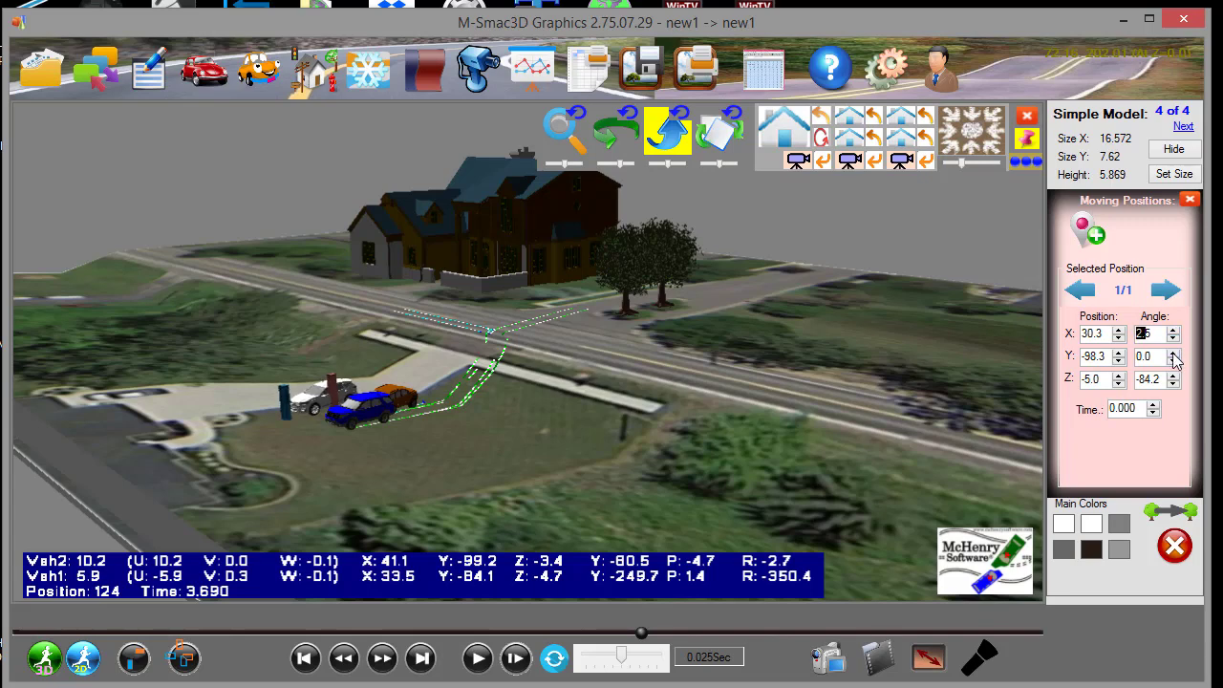
Tilt the parked white Acura to a Y angle of -6.0 to follow the driveway slope.
click(1174, 353)
click(1173, 353)
click(1173, 353)
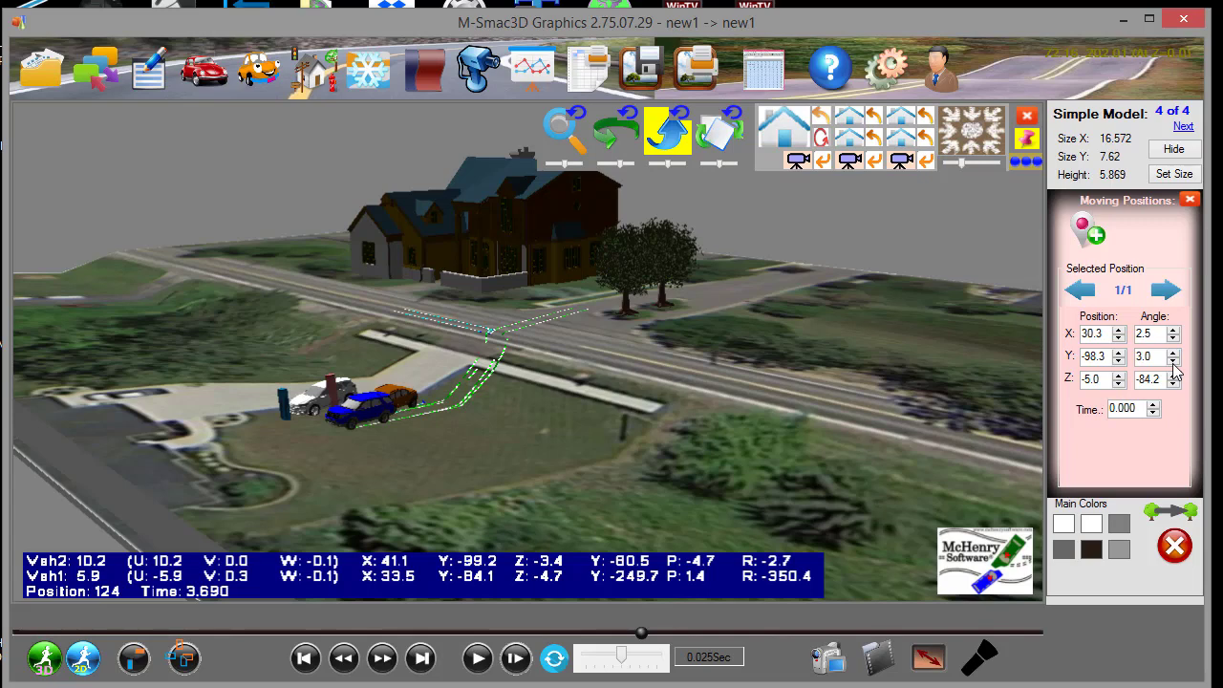
click(1173, 361)
click(1174, 360)
click(1173, 360)
click(1173, 360)
click(1174, 360)
click(1174, 360)
click(1173, 360)
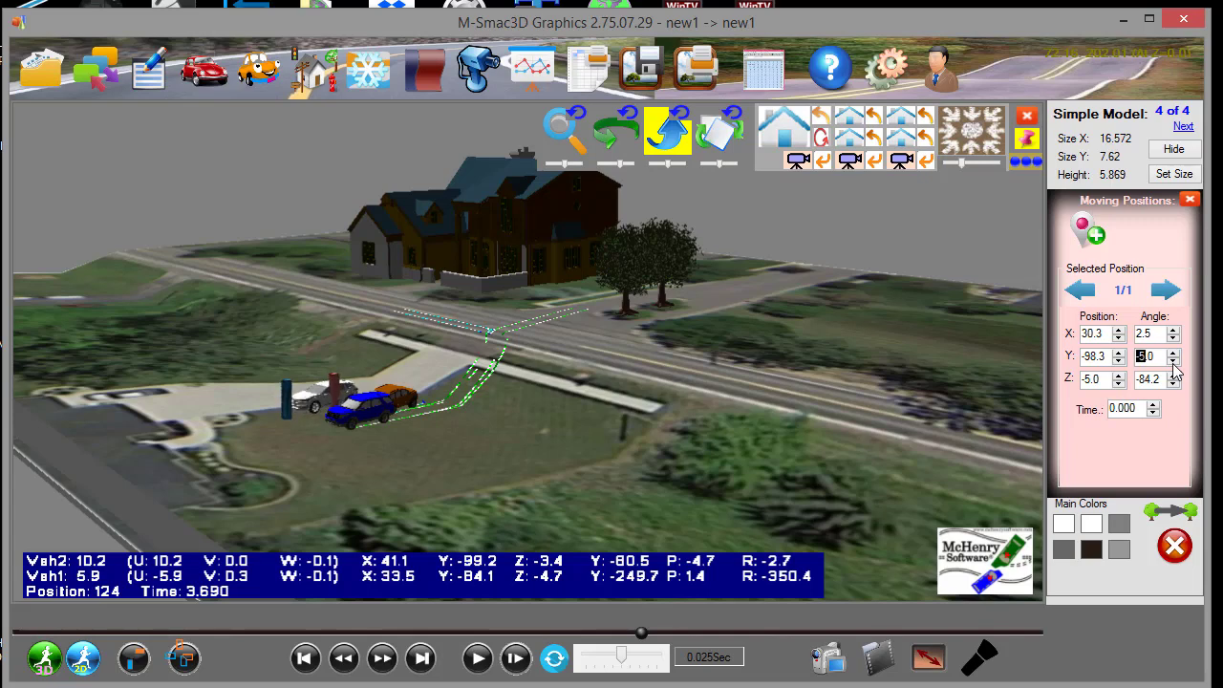
click(1173, 360)
Move the white Acura in the overhead view onto the car pictured at the driveway's edge, then deselect it.
click(780, 134)
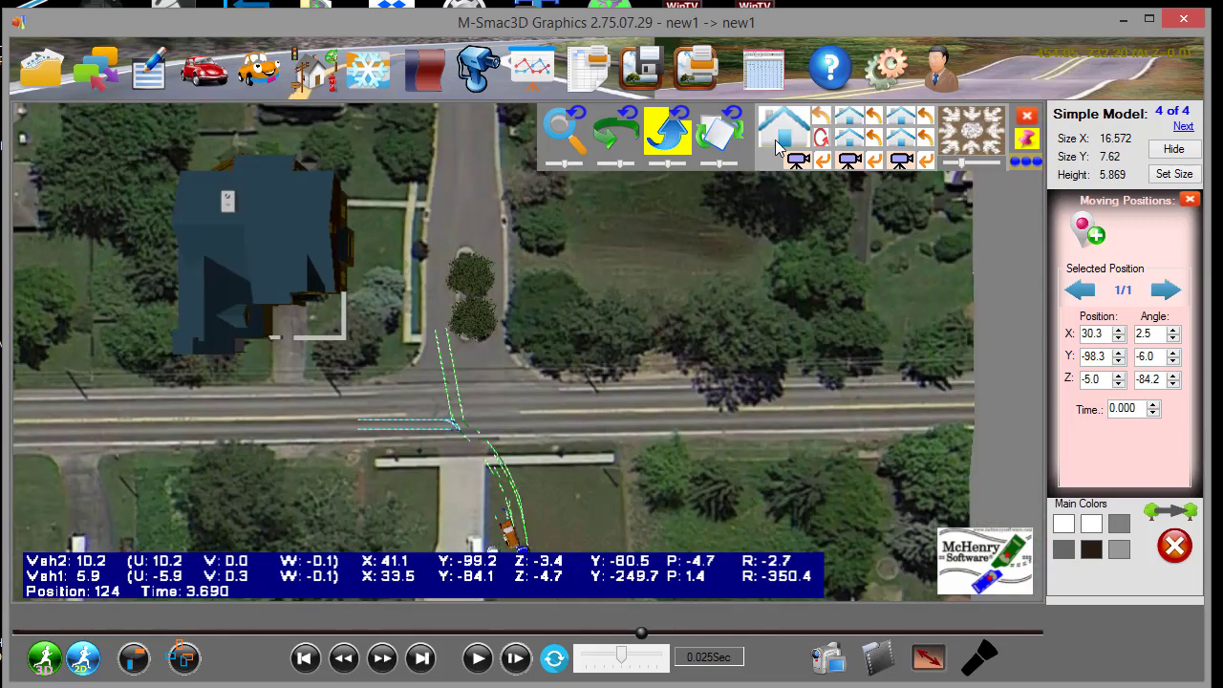
drag(636, 350, 592, 164)
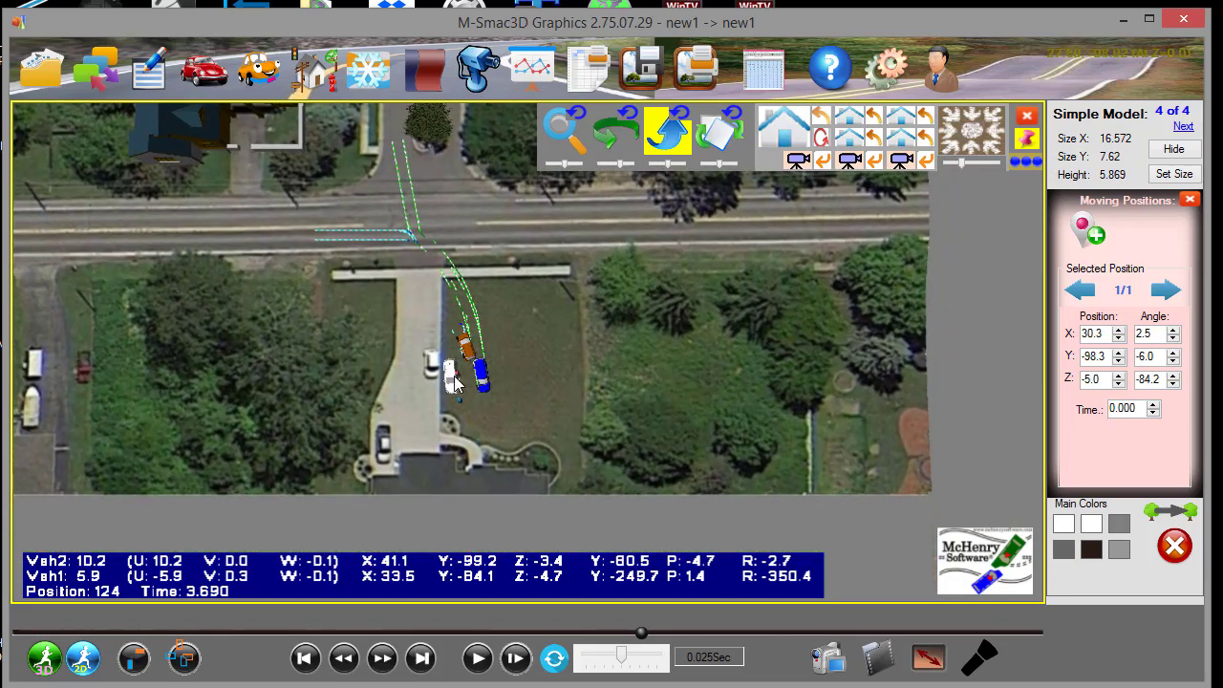
drag(457, 373, 438, 374)
click(406, 384)
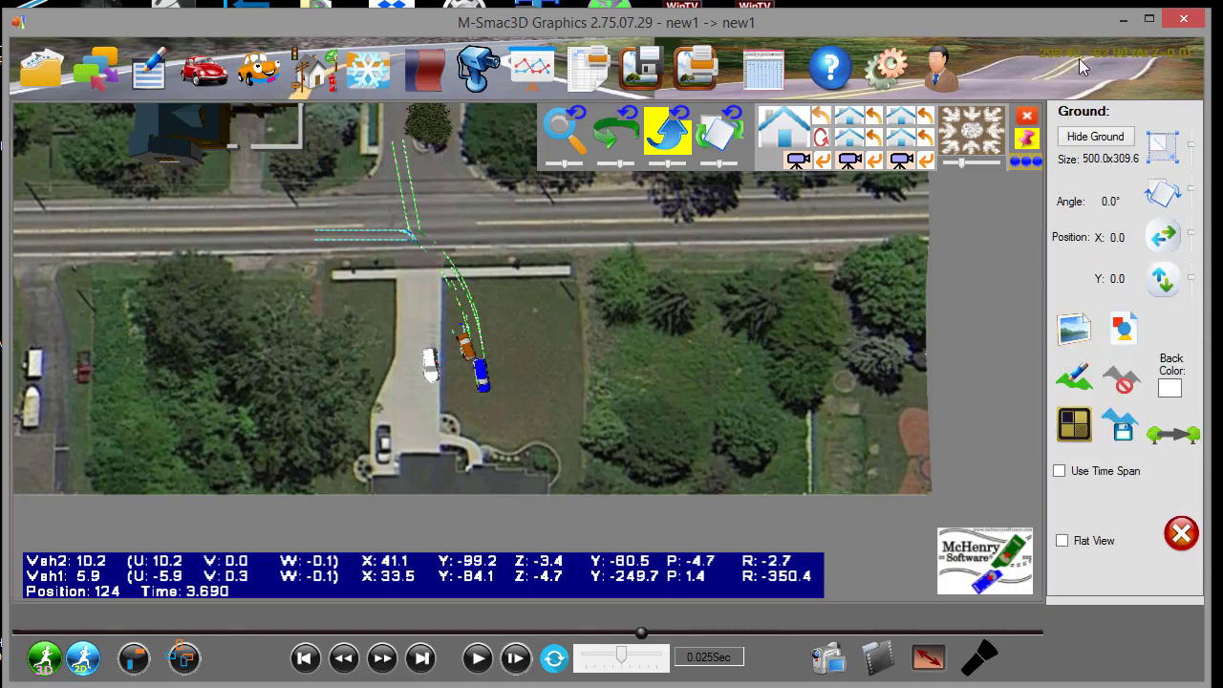
Examine the parked white Acura on the driveway beside the two crash vehicles from close and wide 3D views.
click(844, 125)
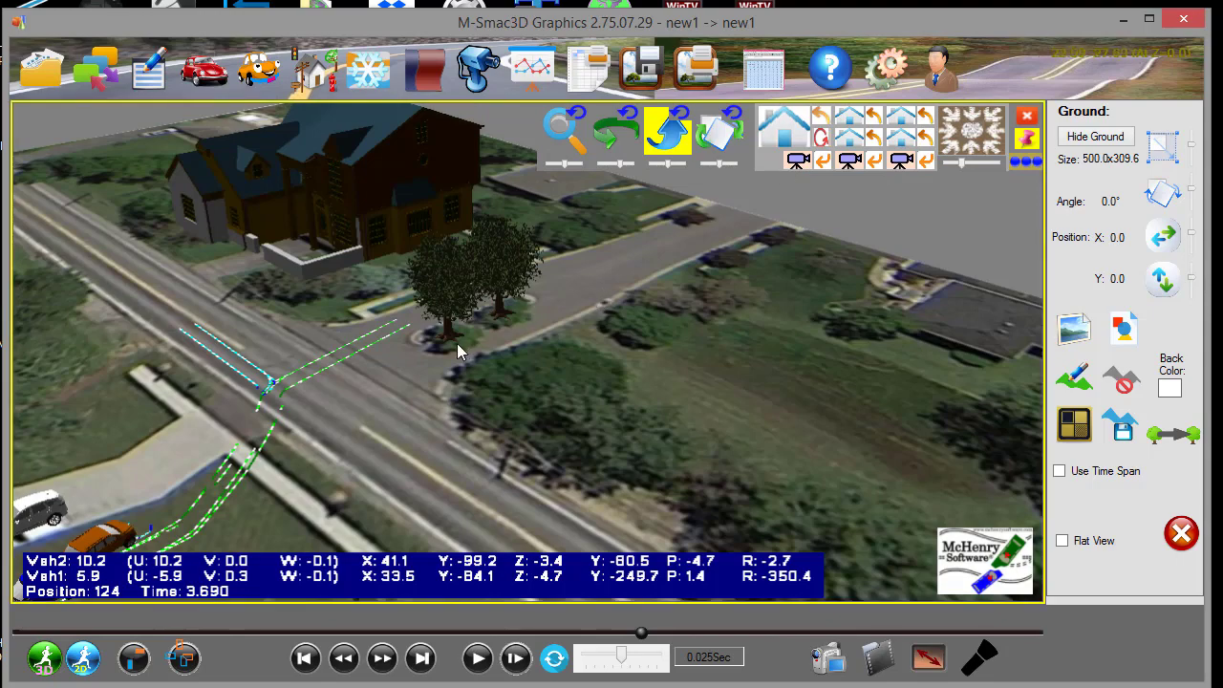
drag(475, 326, 510, 296)
drag(215, 424, 216, 377)
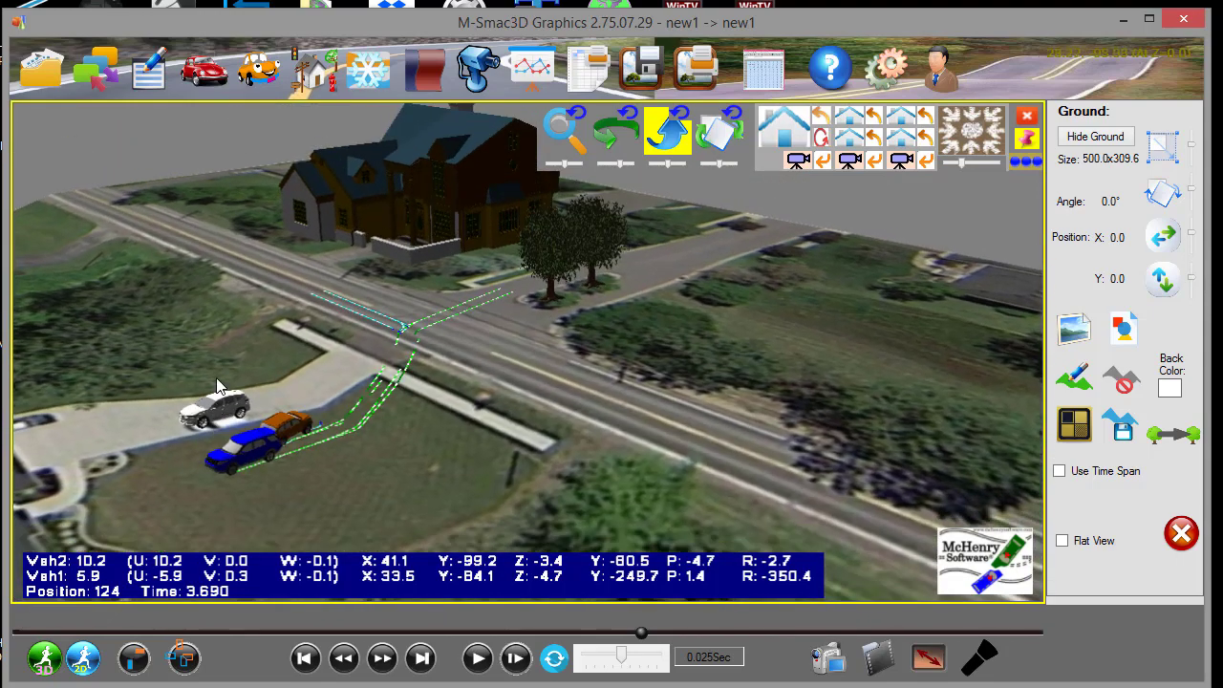
click(562, 132)
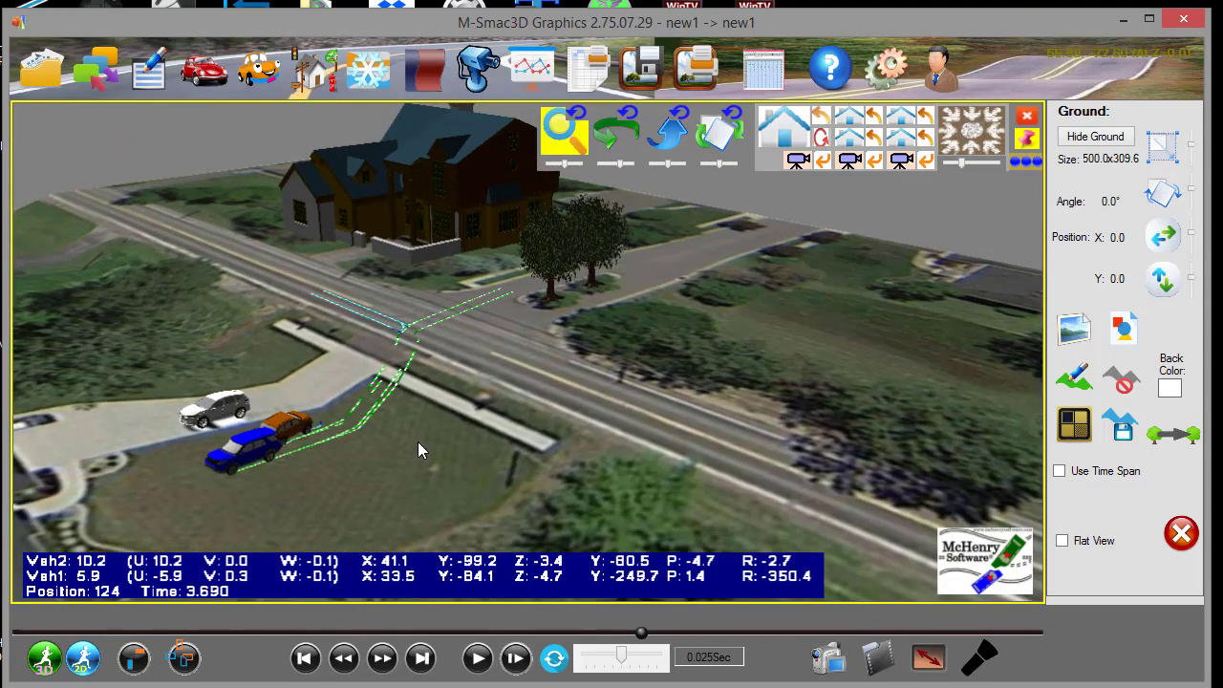
drag(418, 441, 703, 396)
scroll(609, 408, up, 3)
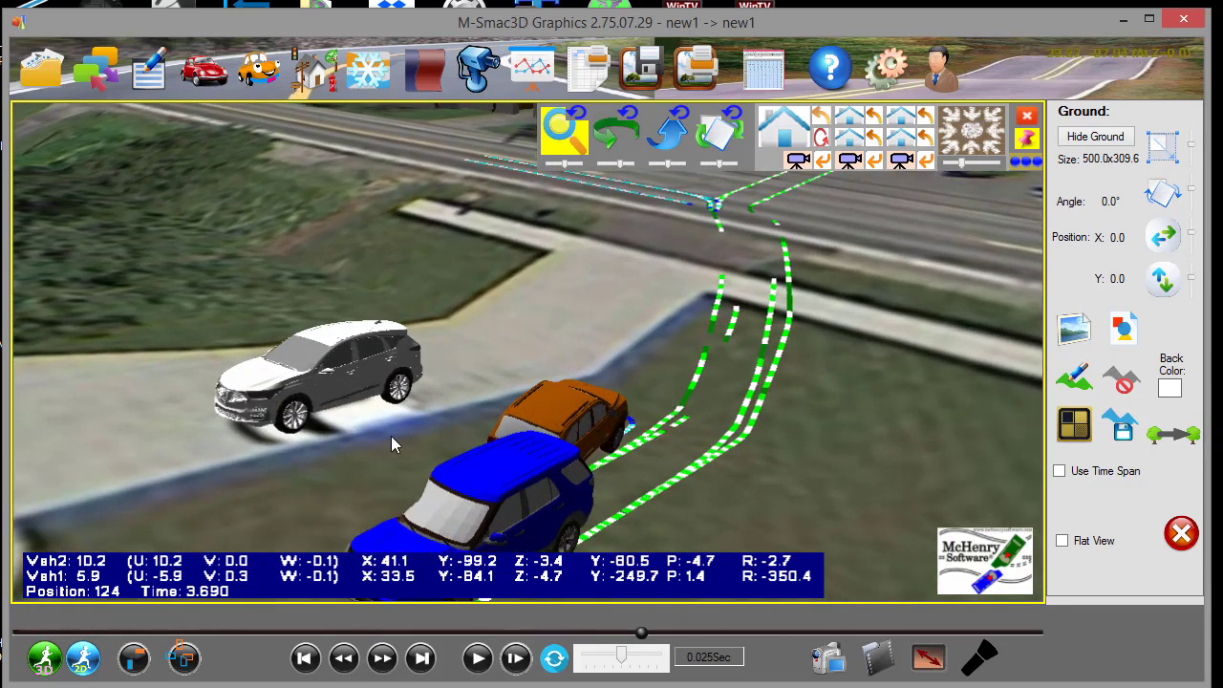
scroll(575, 281, down, 5)
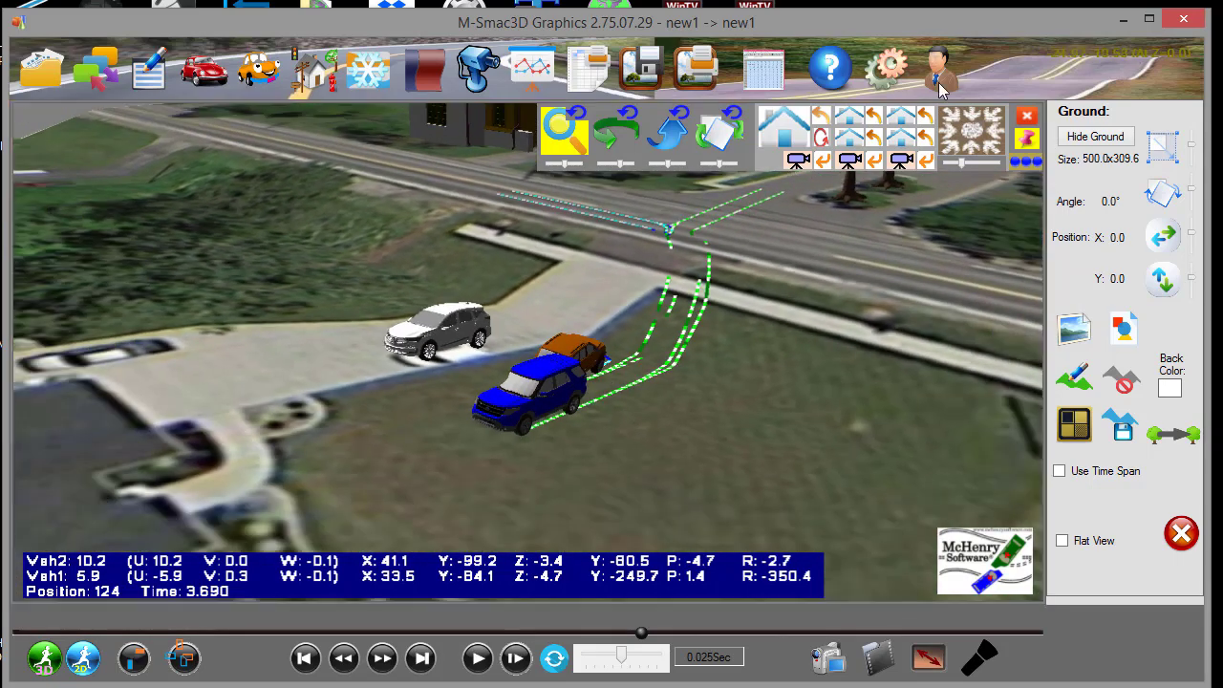
drag(819, 310, 709, 342)
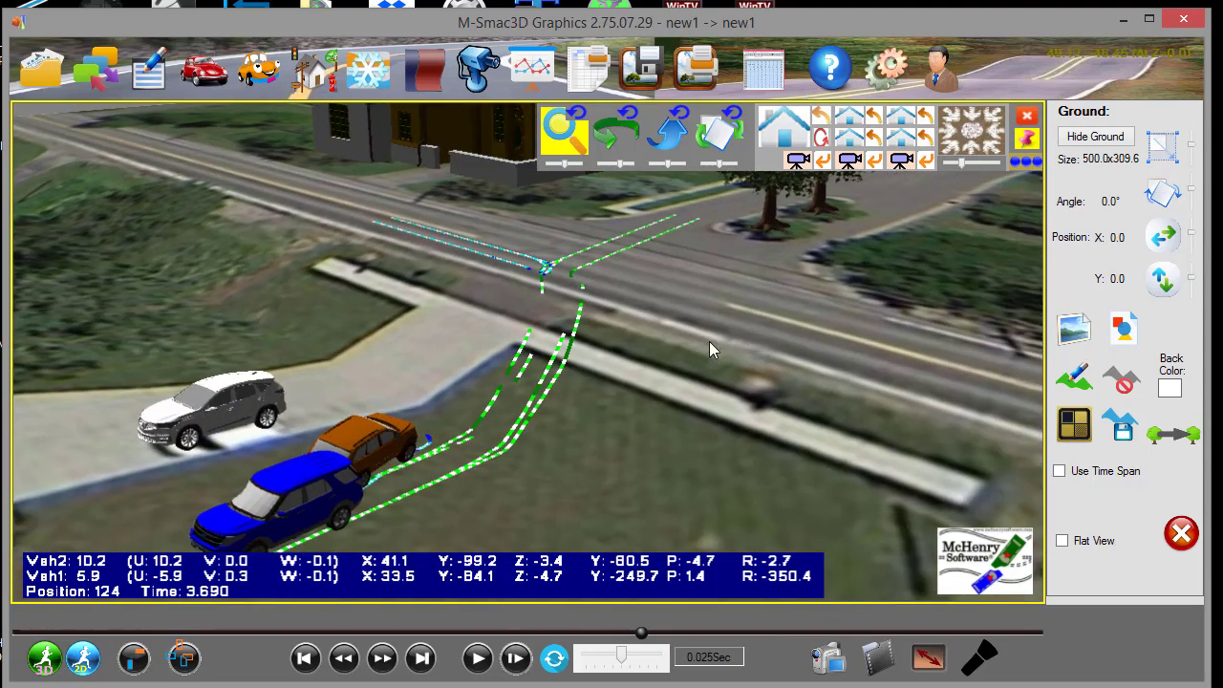
scroll(717, 299, up, 2)
scroll(716, 299, down, 4)
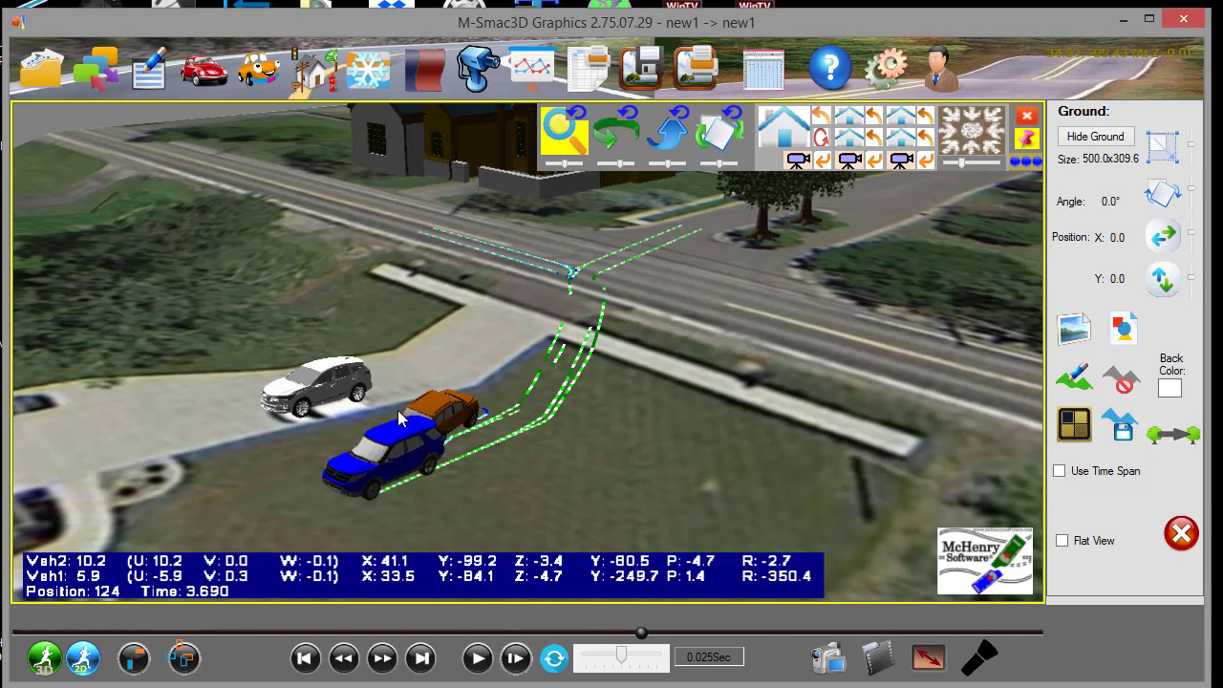
Set the blue vehicle's tire tracks to dashed, skid marks only, and color them gray.
click(398, 452)
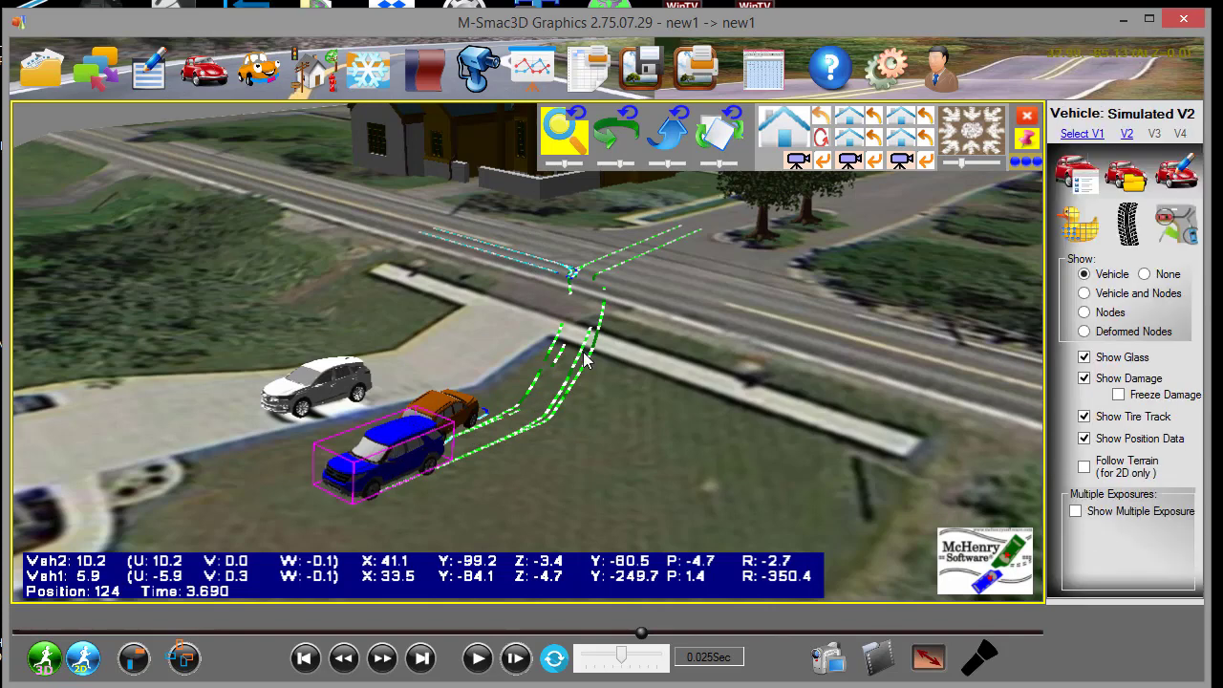
click(1127, 225)
click(1103, 186)
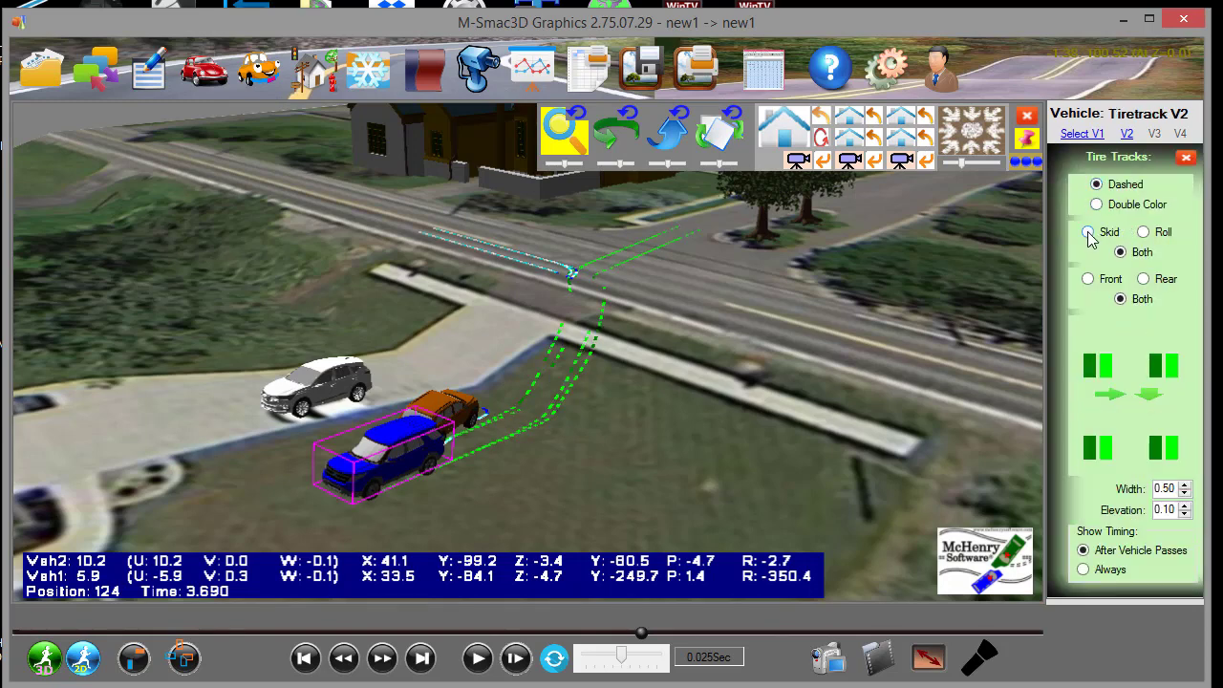
click(1088, 234)
click(1090, 371)
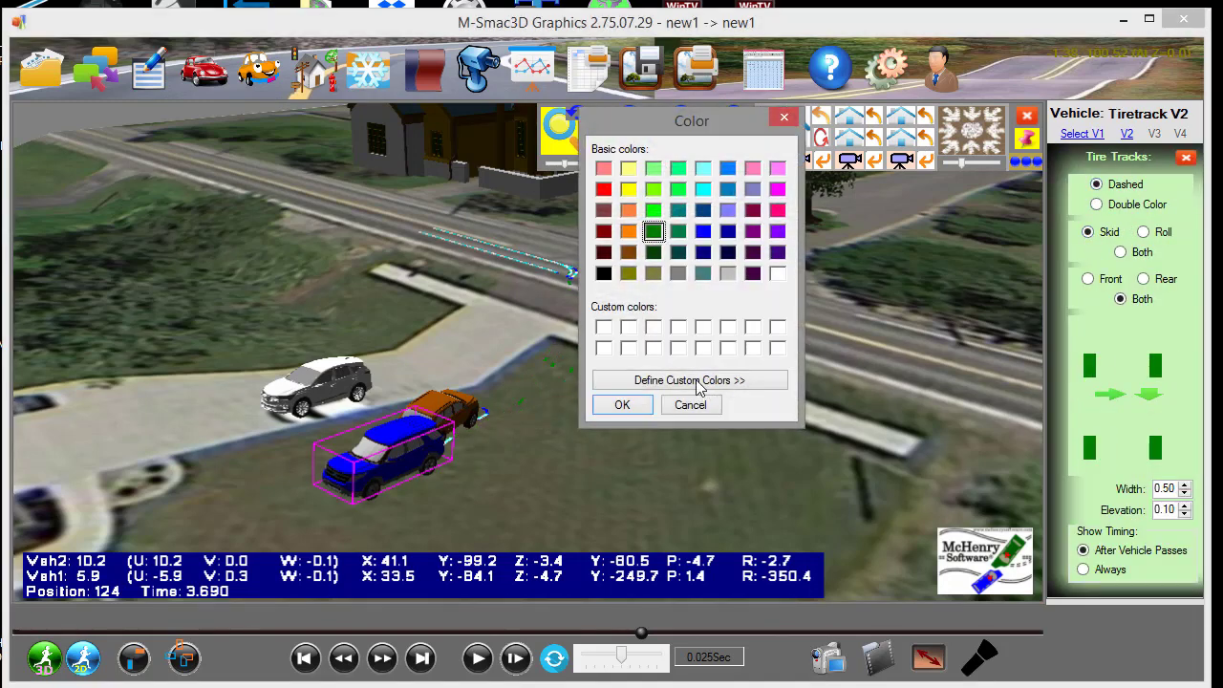
click(678, 273)
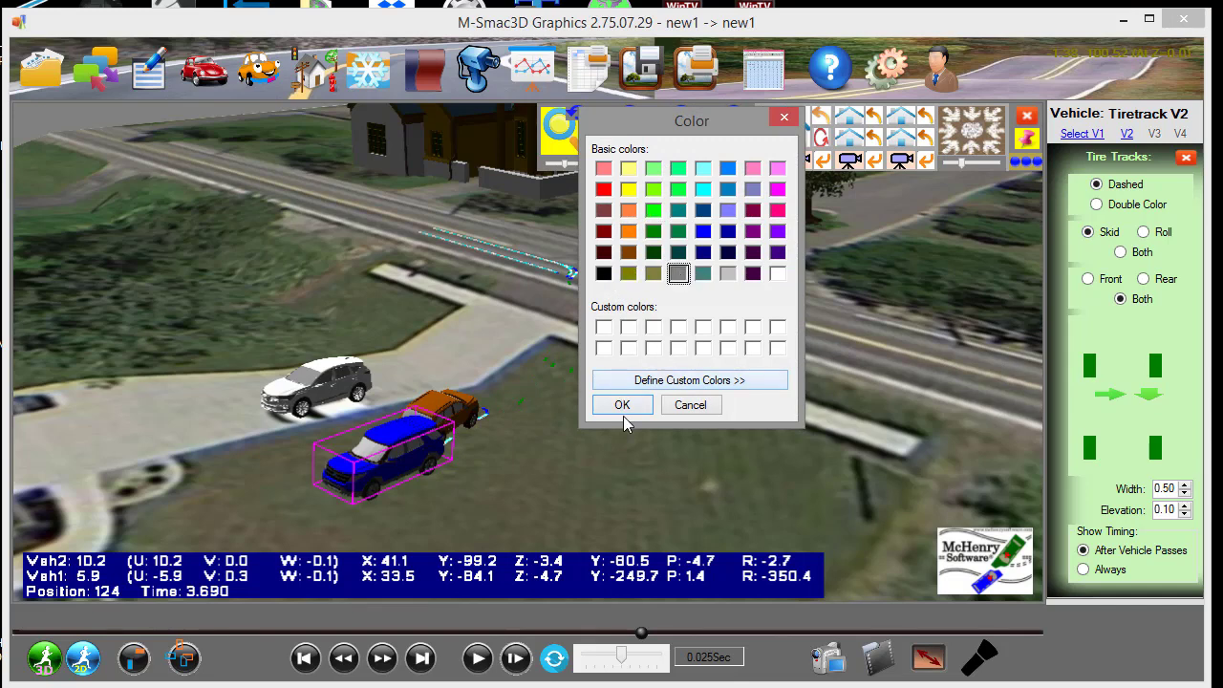
click(621, 405)
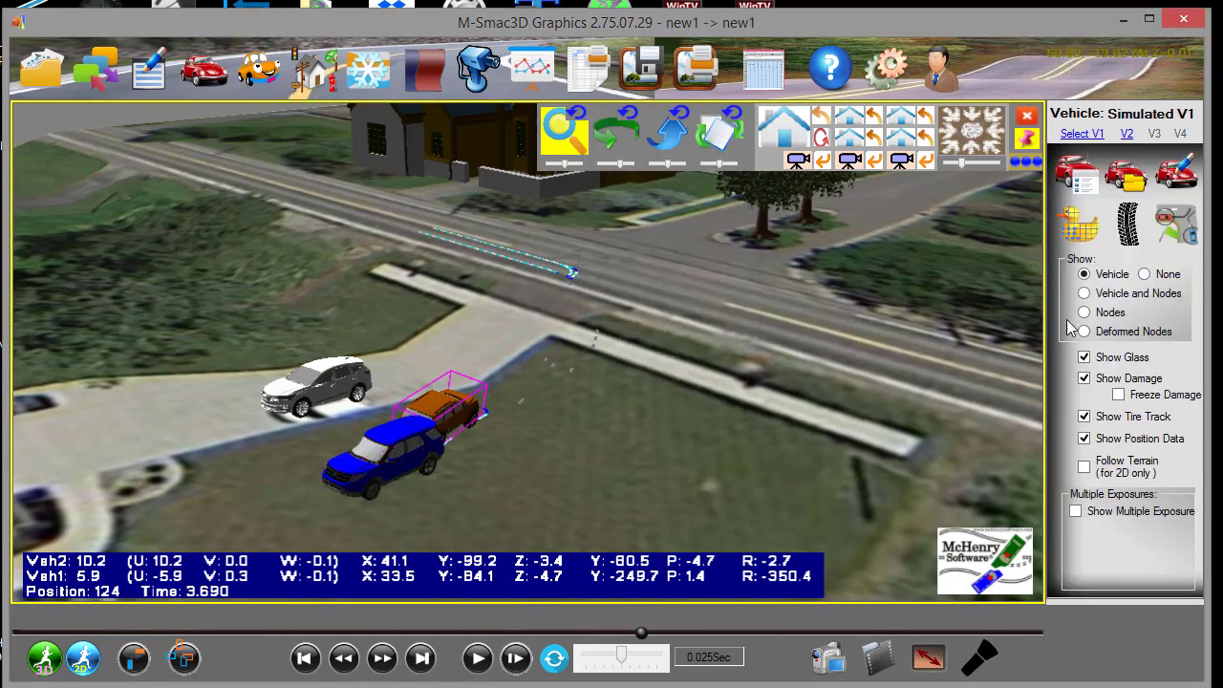
Set the orange vehicle's tire tracks to dashed, skid marks only, in black, and deselect the vehicle.
click(1125, 225)
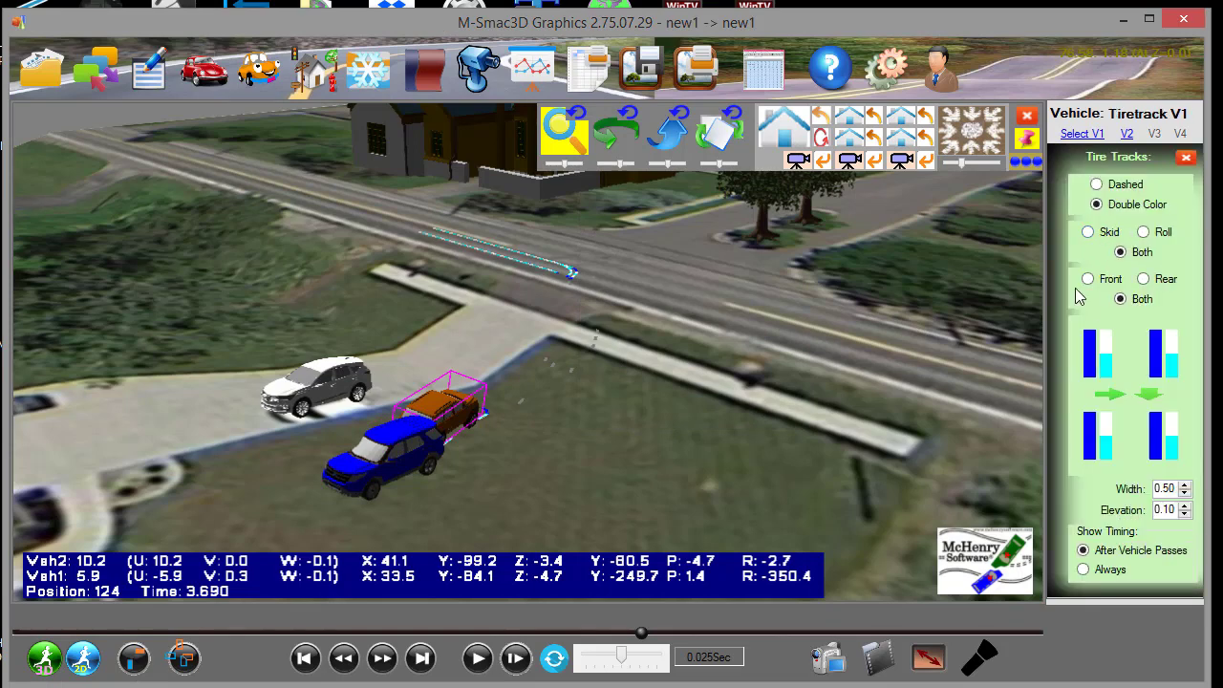
click(1097, 185)
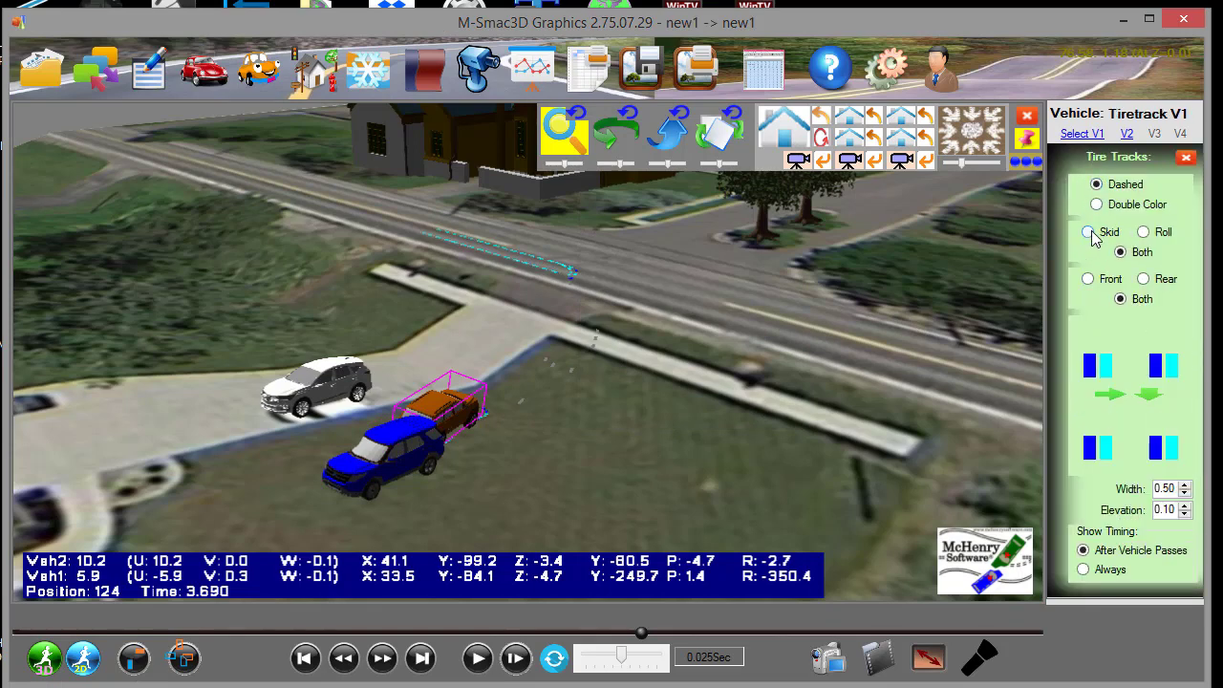
click(1088, 232)
click(1090, 375)
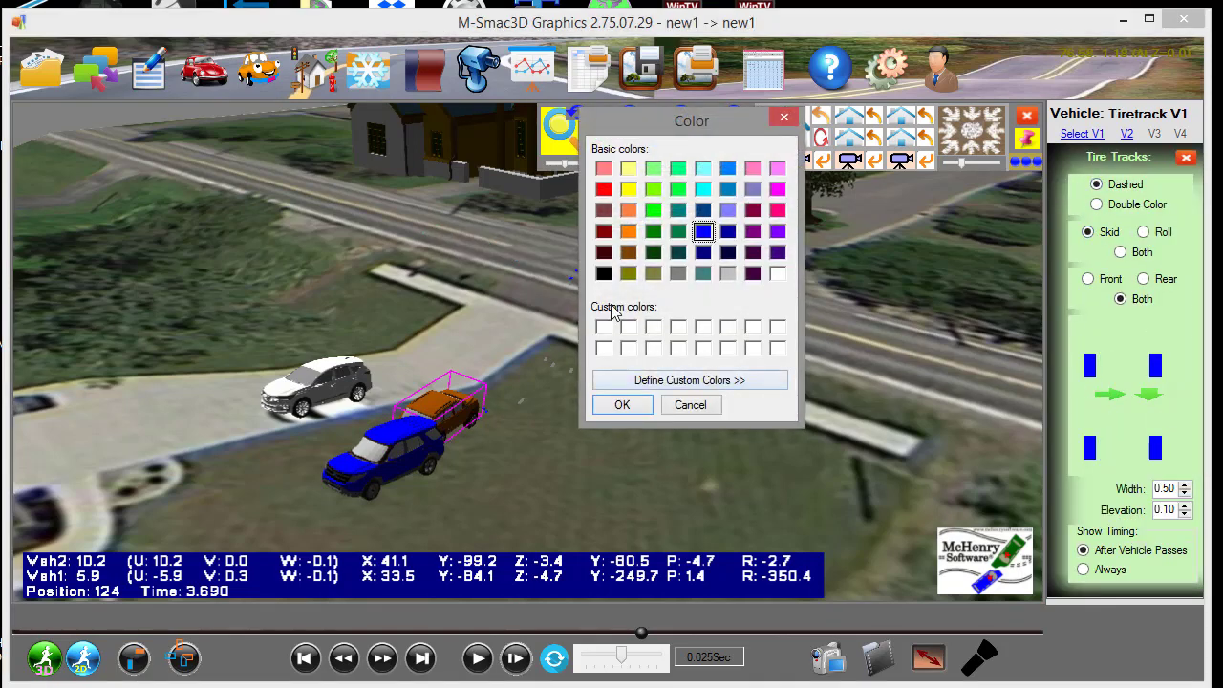
click(622, 407)
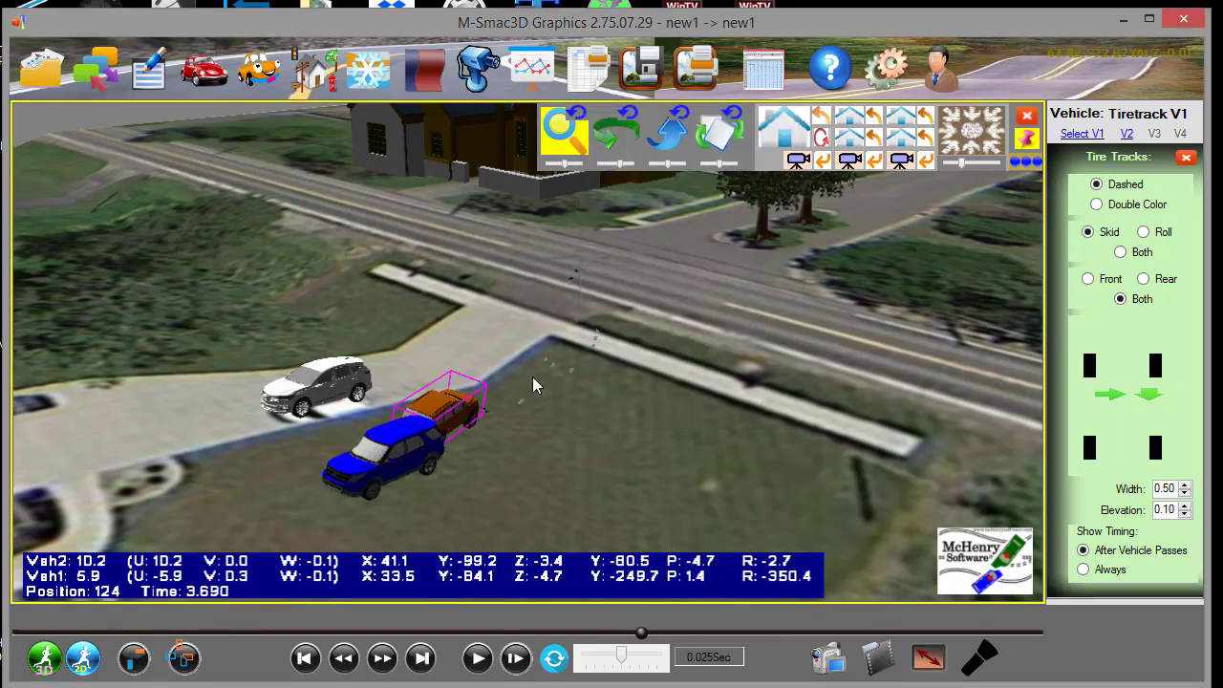
click(532, 376)
Play the crash simulation and pause it near its end.
click(478, 657)
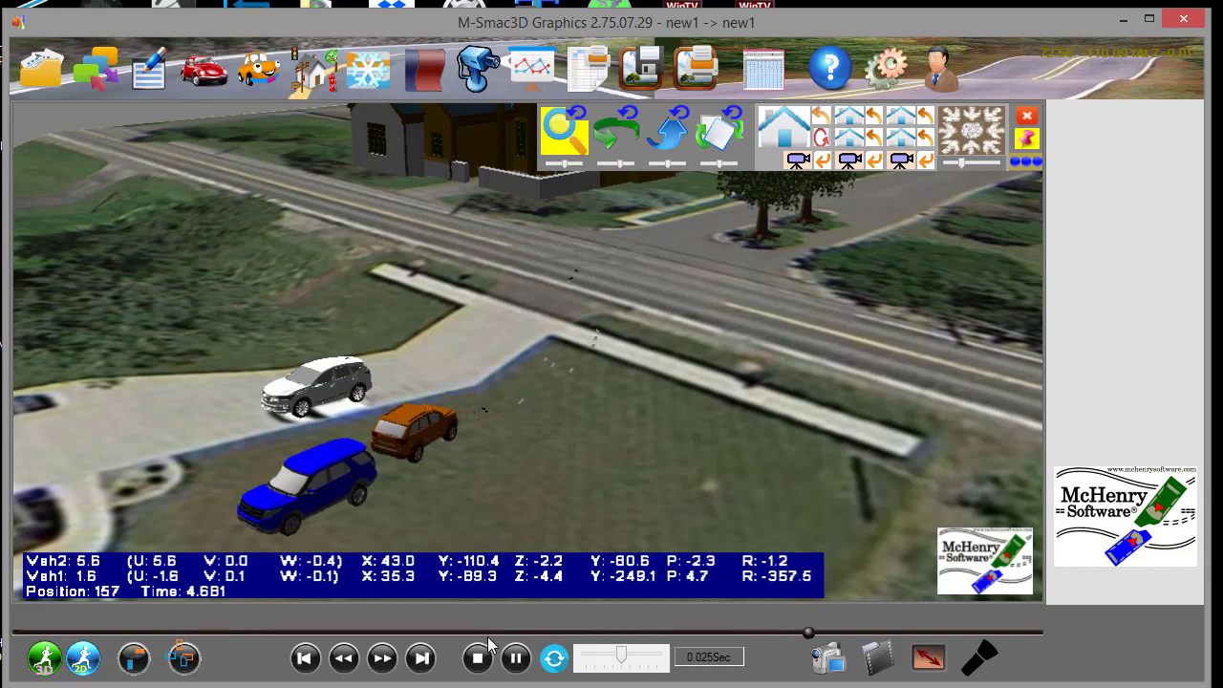
click(516, 657)
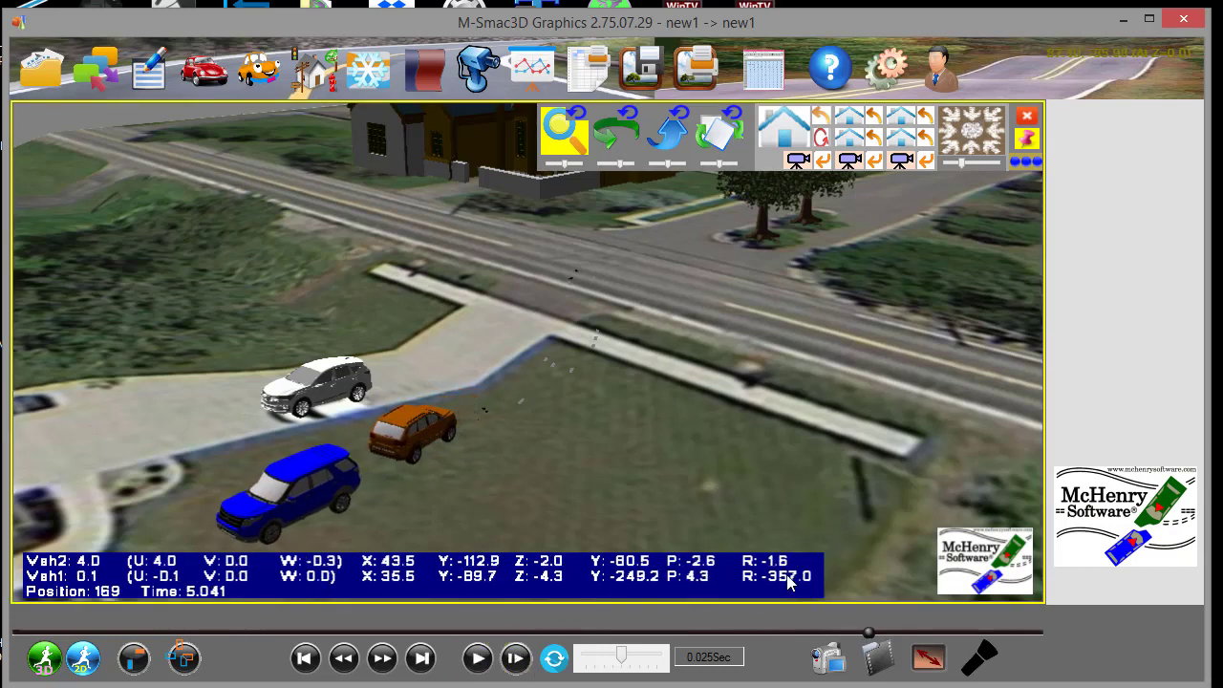
Set the movie size to SVGA 800 x 600 and write the clip's bitmap frames, deleting the existing files.
click(825, 657)
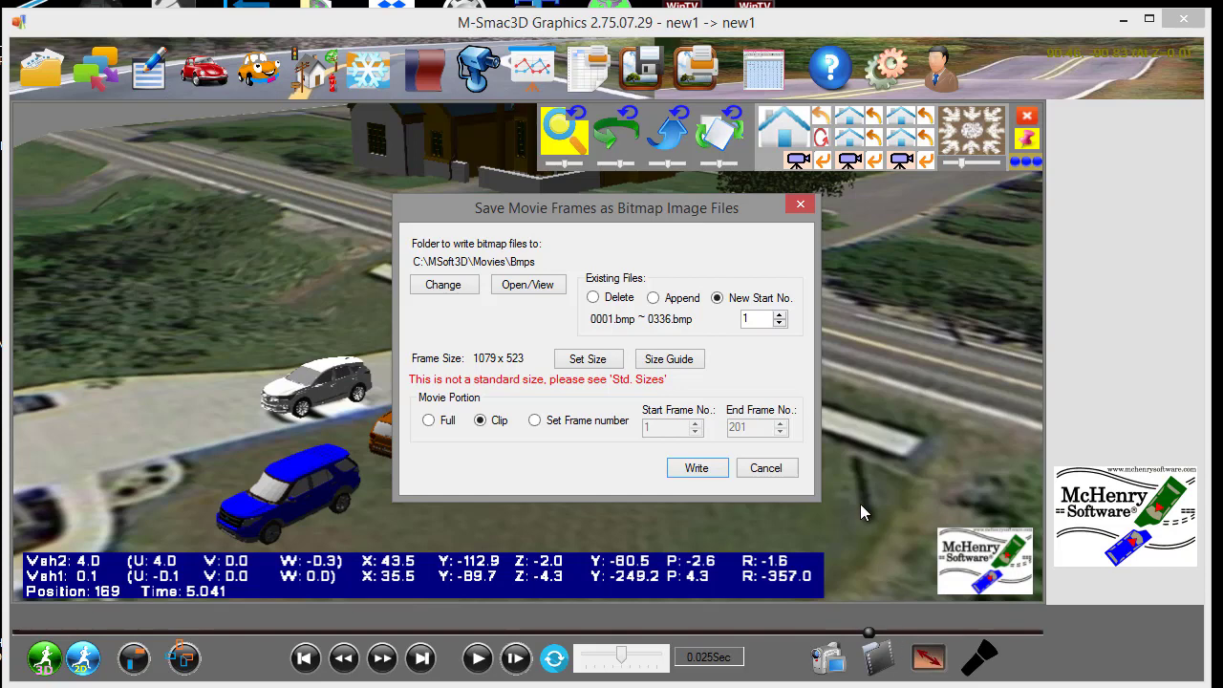
click(591, 362)
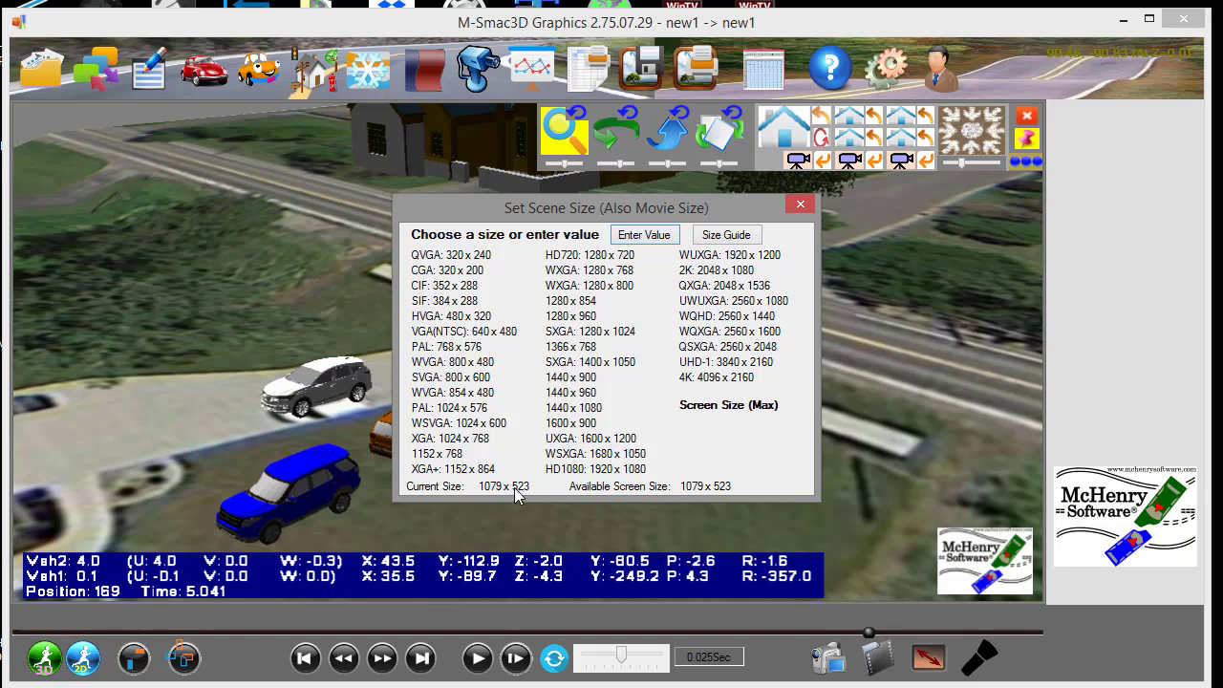
click(467, 374)
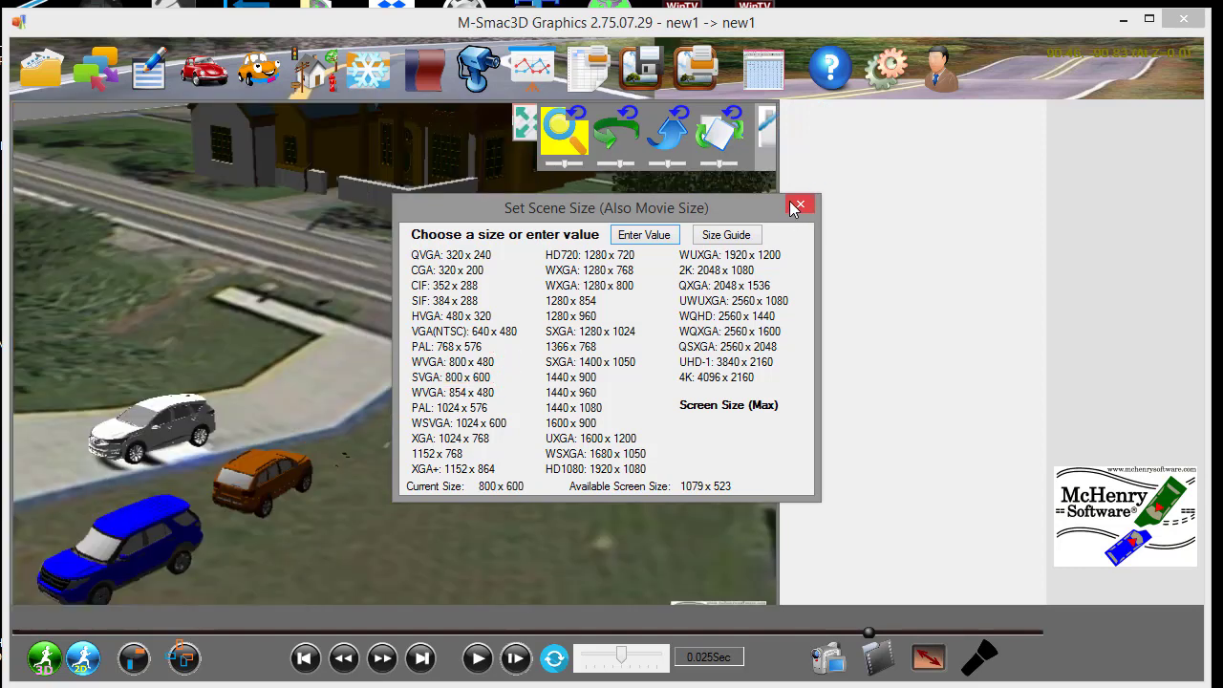
click(800, 207)
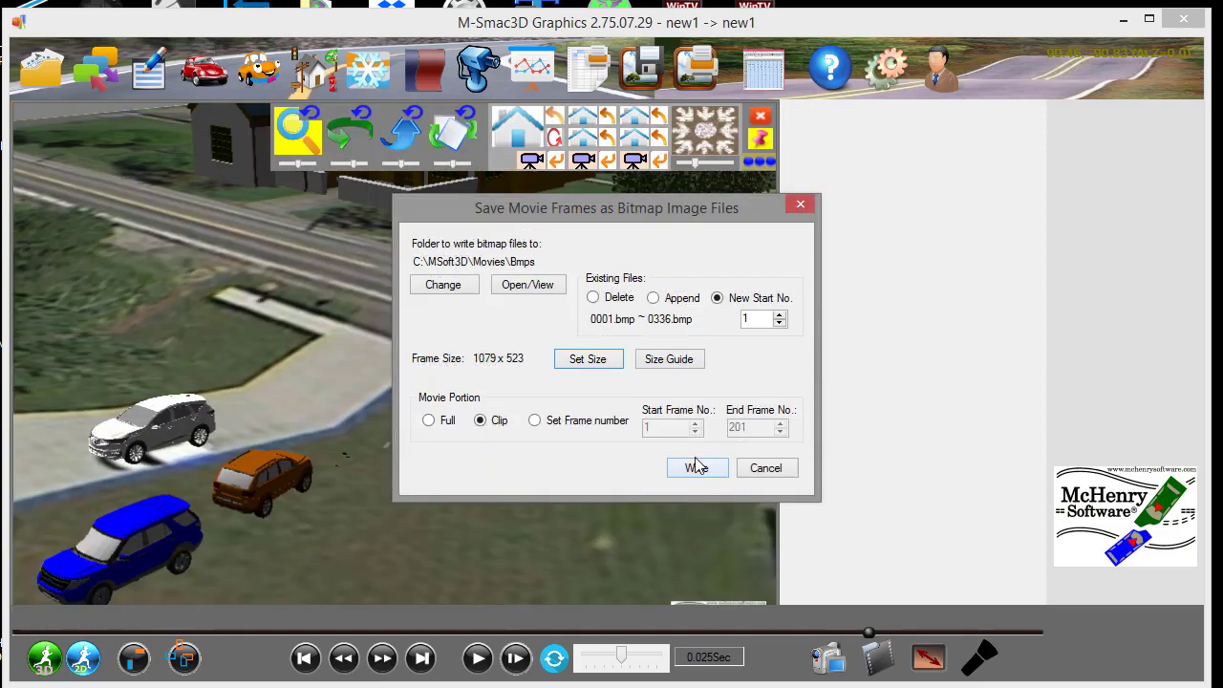
click(612, 299)
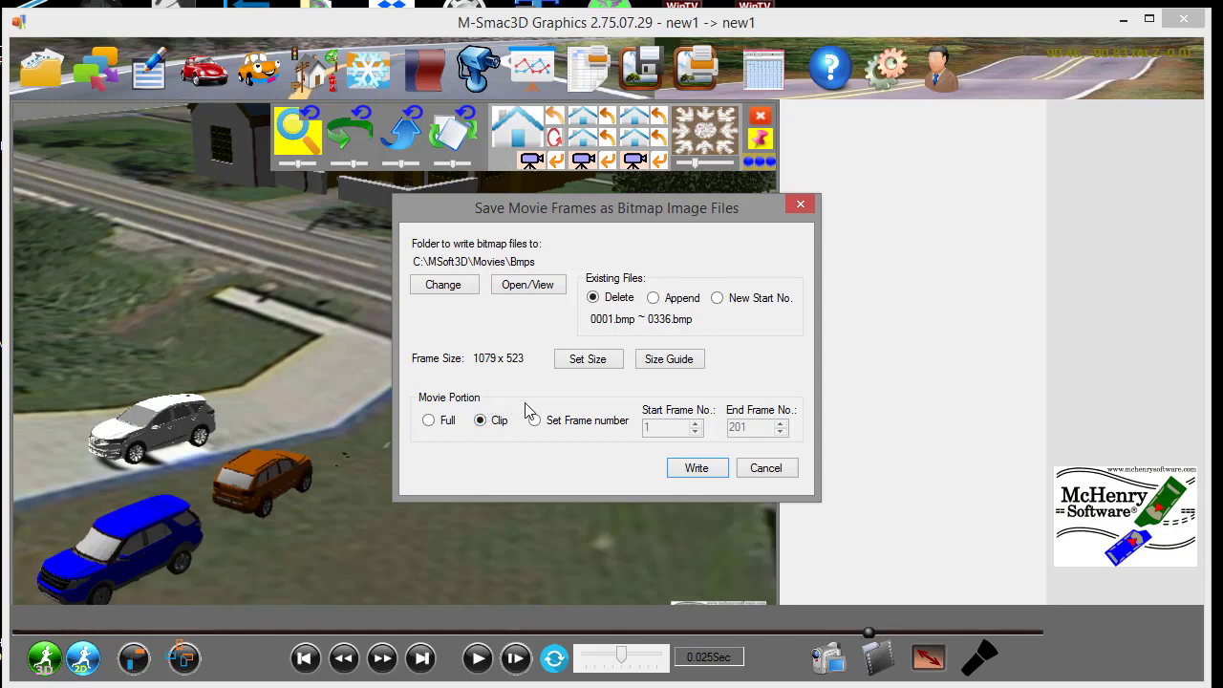
click(696, 468)
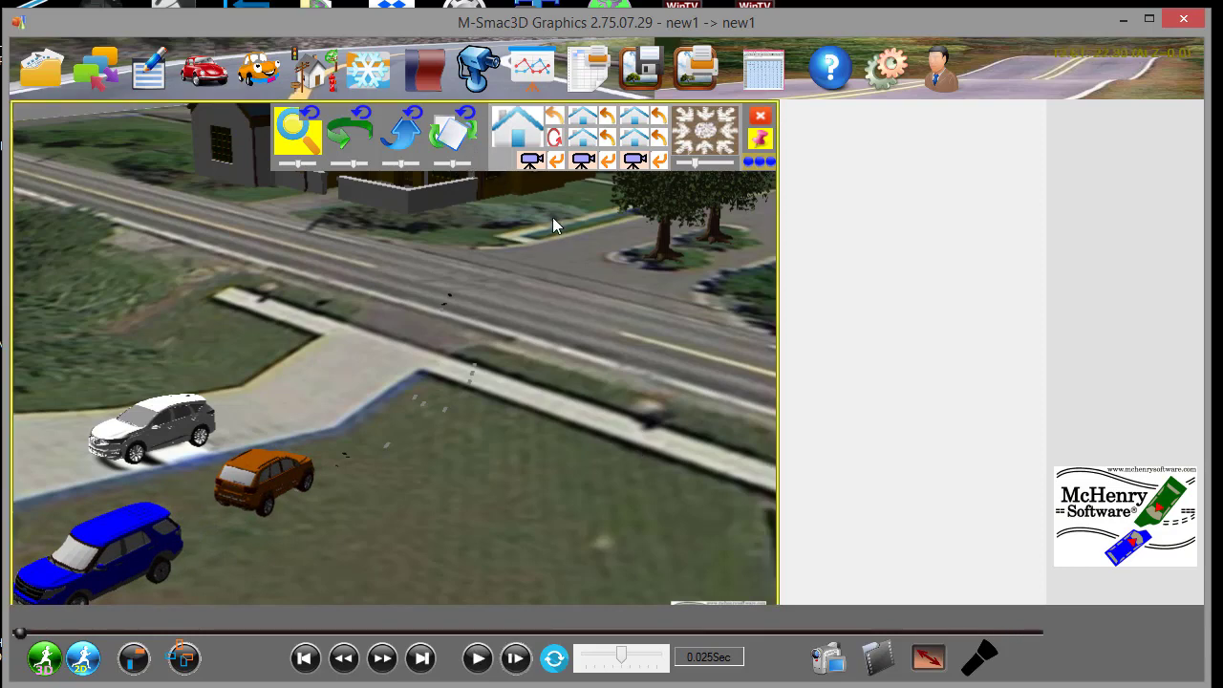
Return the simulation to its start and frame the 3D view straight down the road with both vehicles approaching the intersection.
click(347, 144)
drag(400, 306, 395, 291)
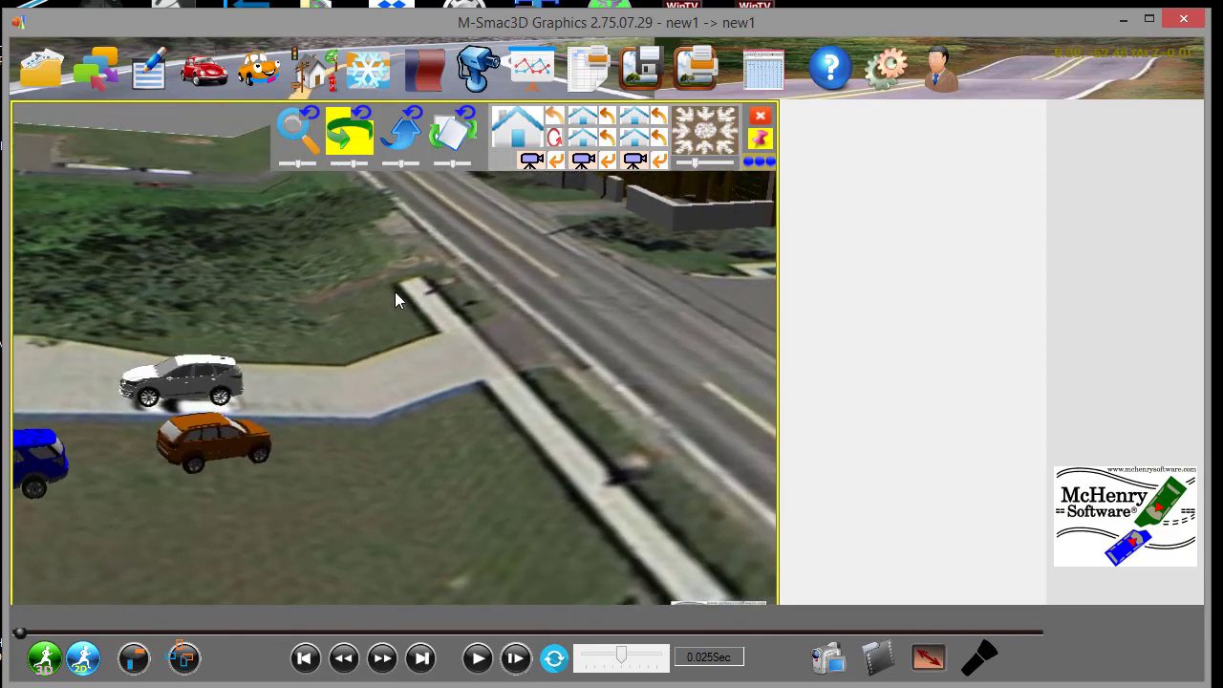
scroll(395, 294, down, 4)
click(401, 134)
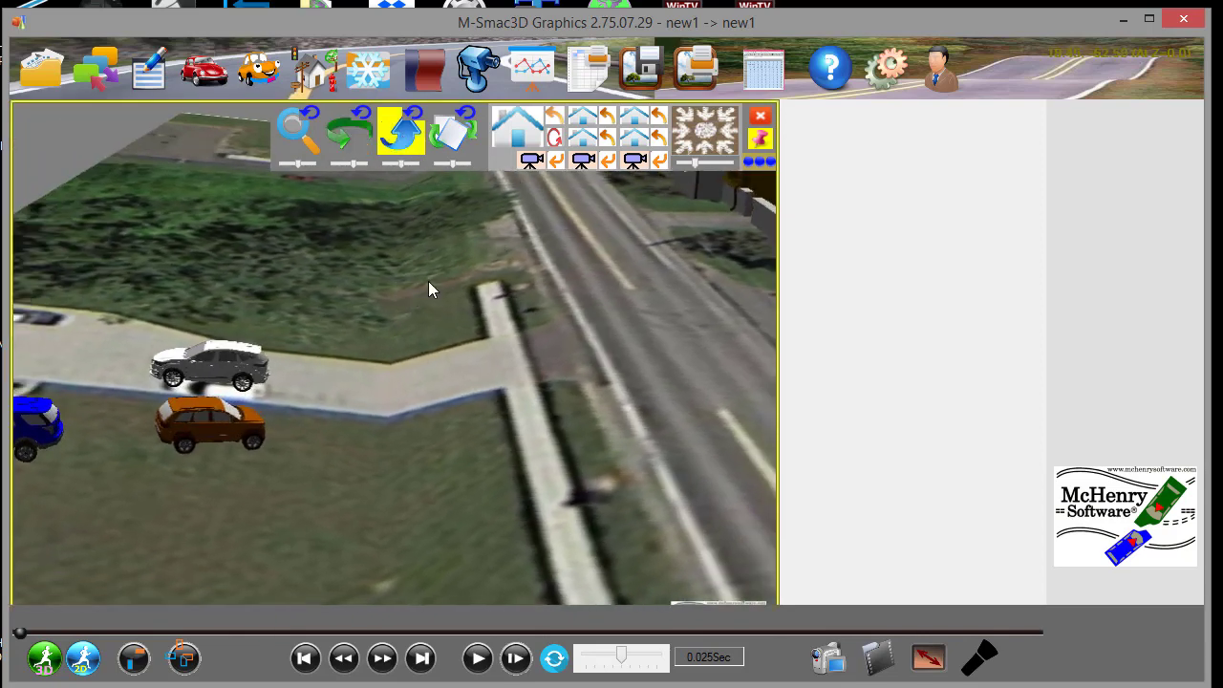
drag(431, 288, 338, 277)
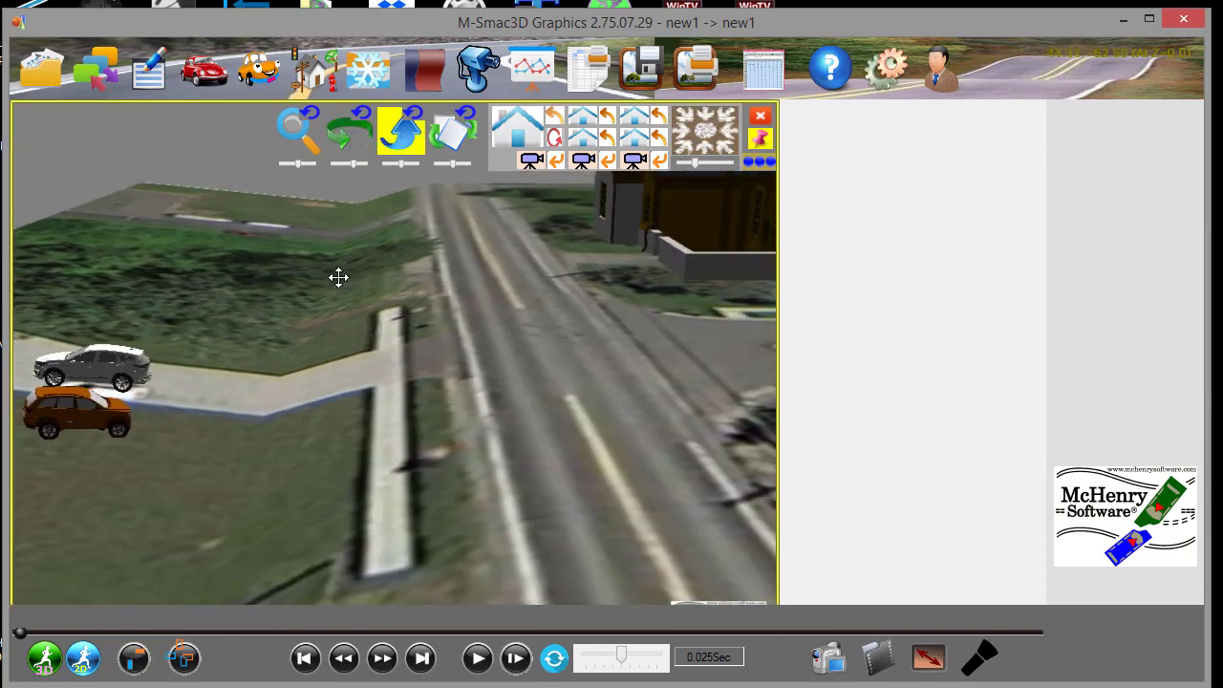
drag(526, 325, 320, 336)
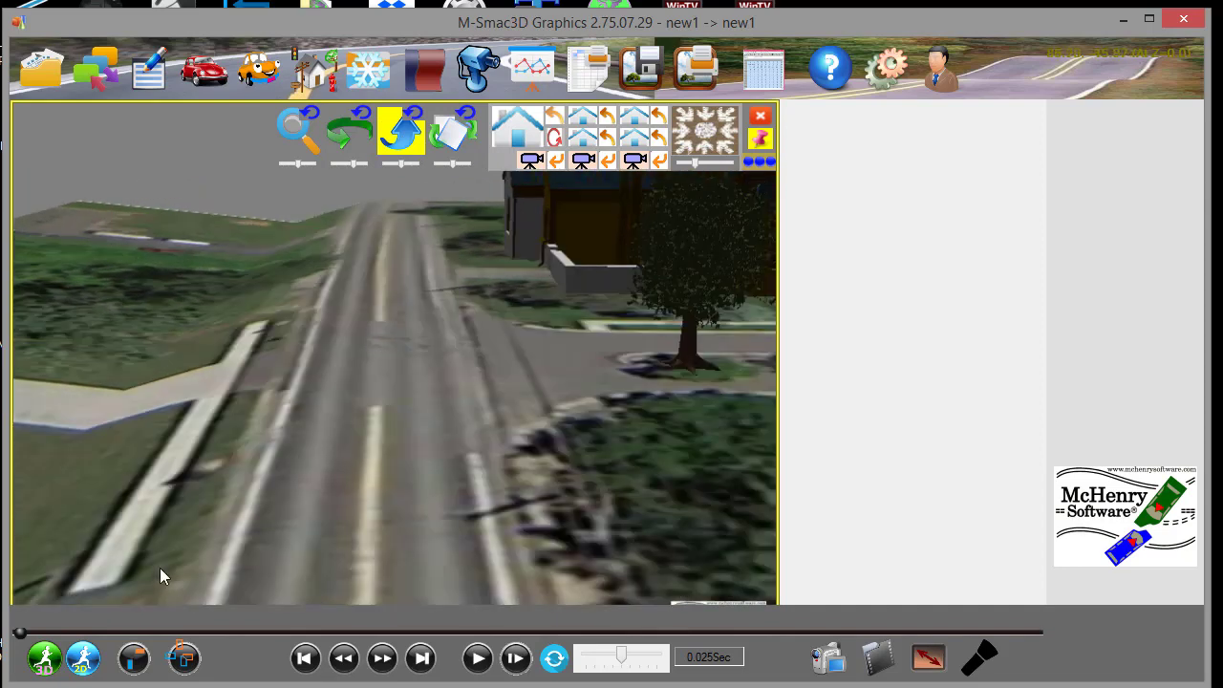
click(305, 652)
drag(439, 523, 501, 543)
mouse_move(555, 278)
mouse_down()
mouse_move(579, 304)
mouse_move(549, 301)
mouse_up()
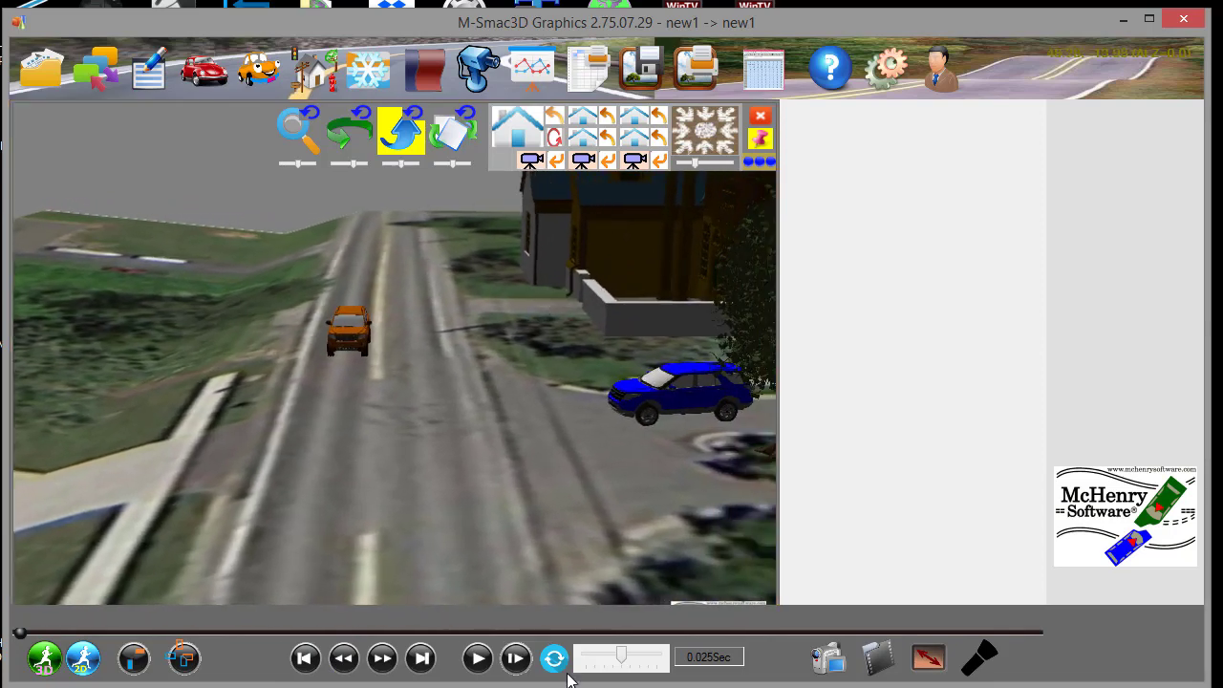
drag(330, 598, 395, 513)
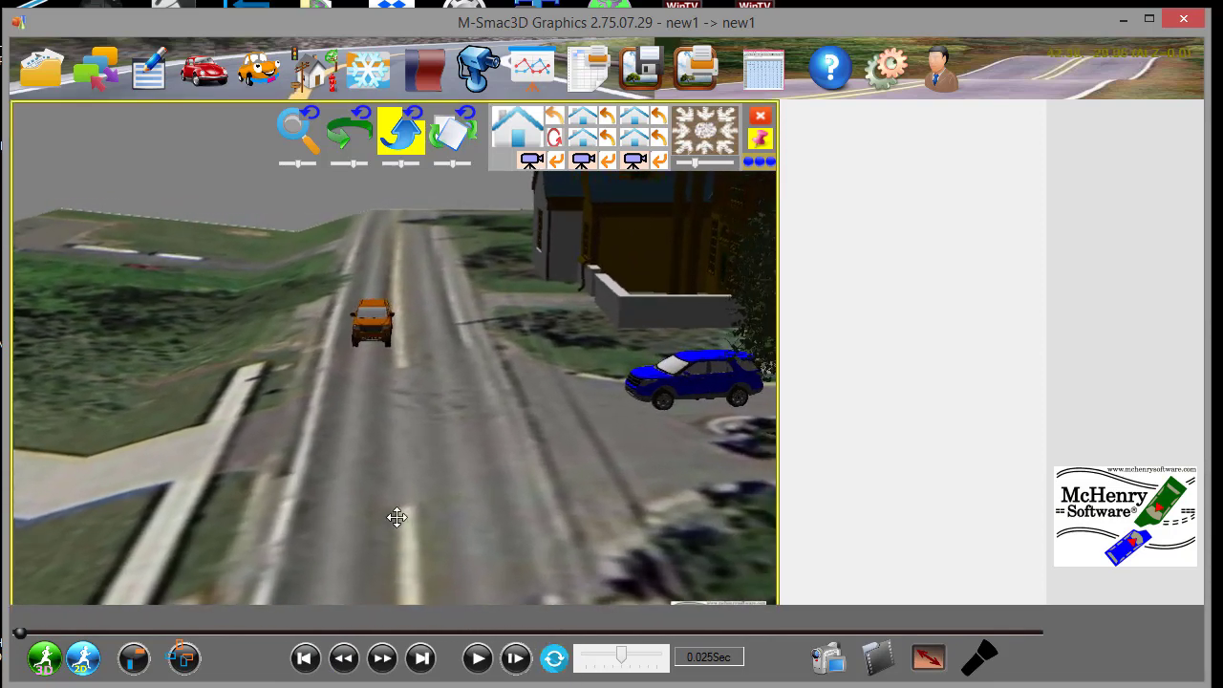
Add a second tracking camera and store the current view as its position at frame 0.
click(472, 75)
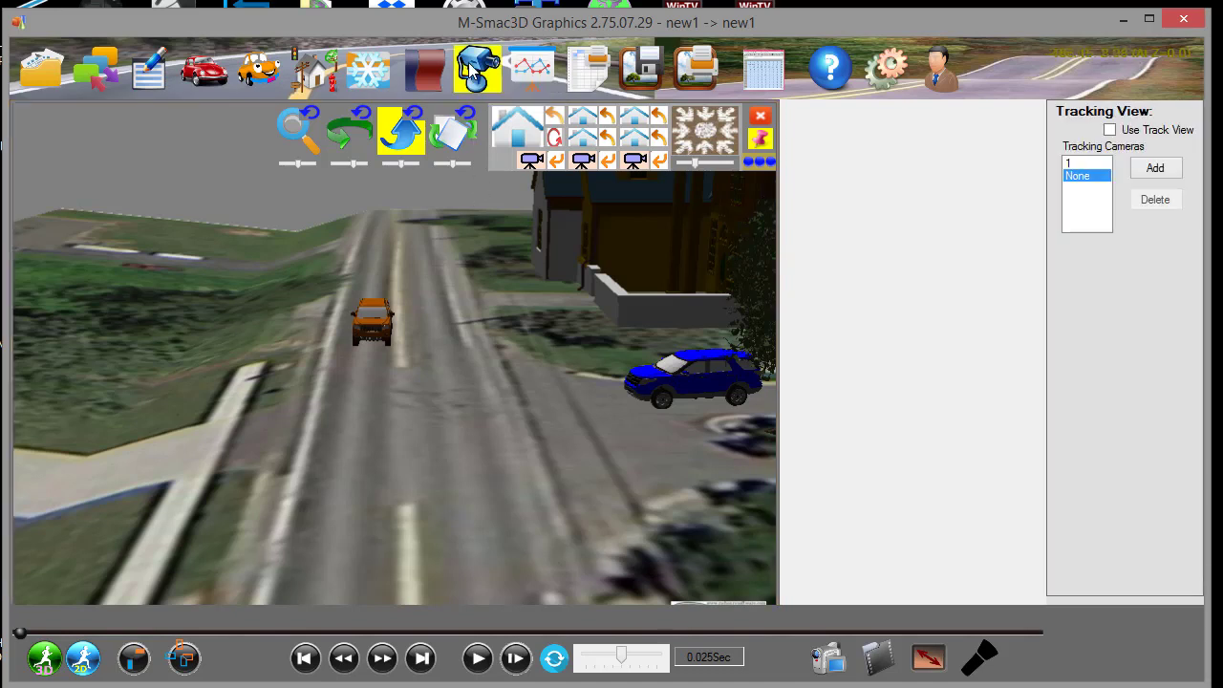
click(1158, 171)
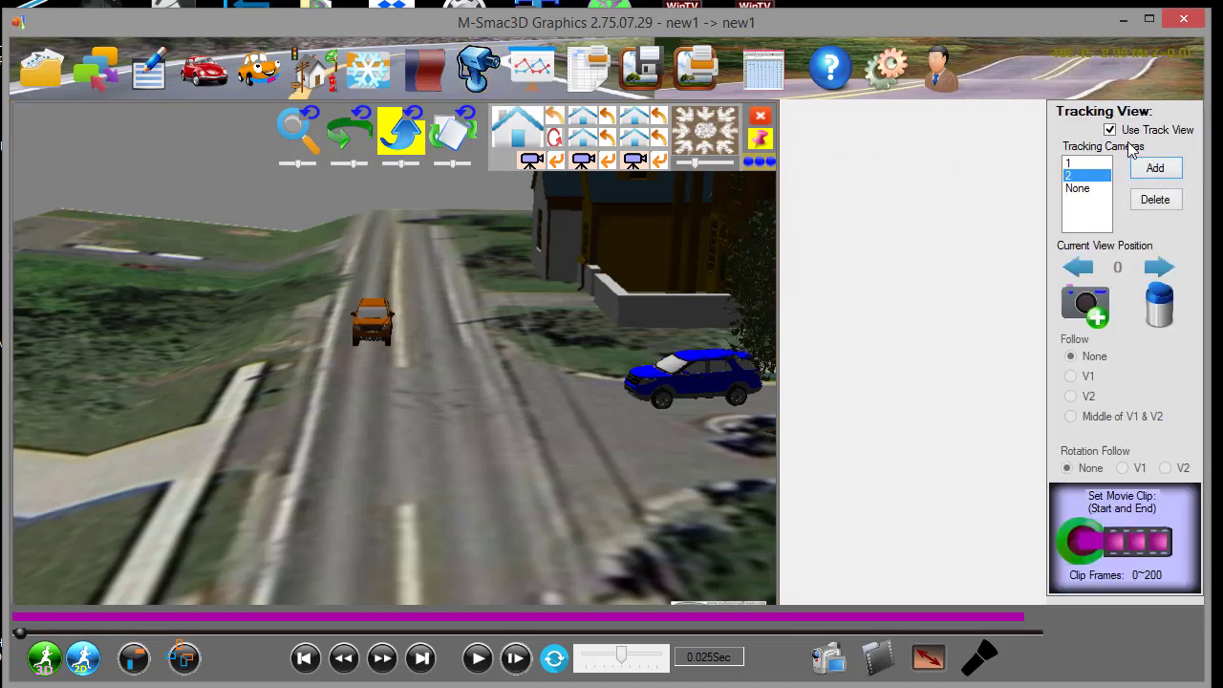
click(1084, 304)
Store a closer, lower view of the two colliding vehicles as tracking camera 2's position at frame 47.
drag(17, 635, 258, 632)
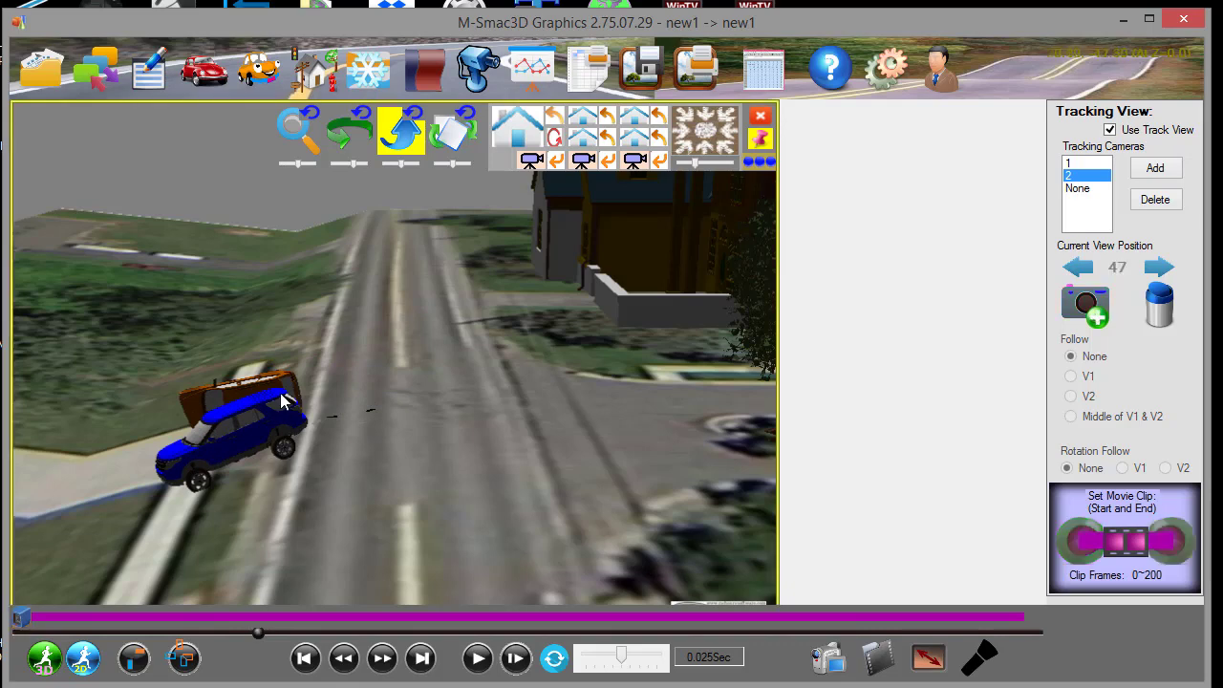
scroll(285, 396, down, 2)
scroll(285, 396, down, 1)
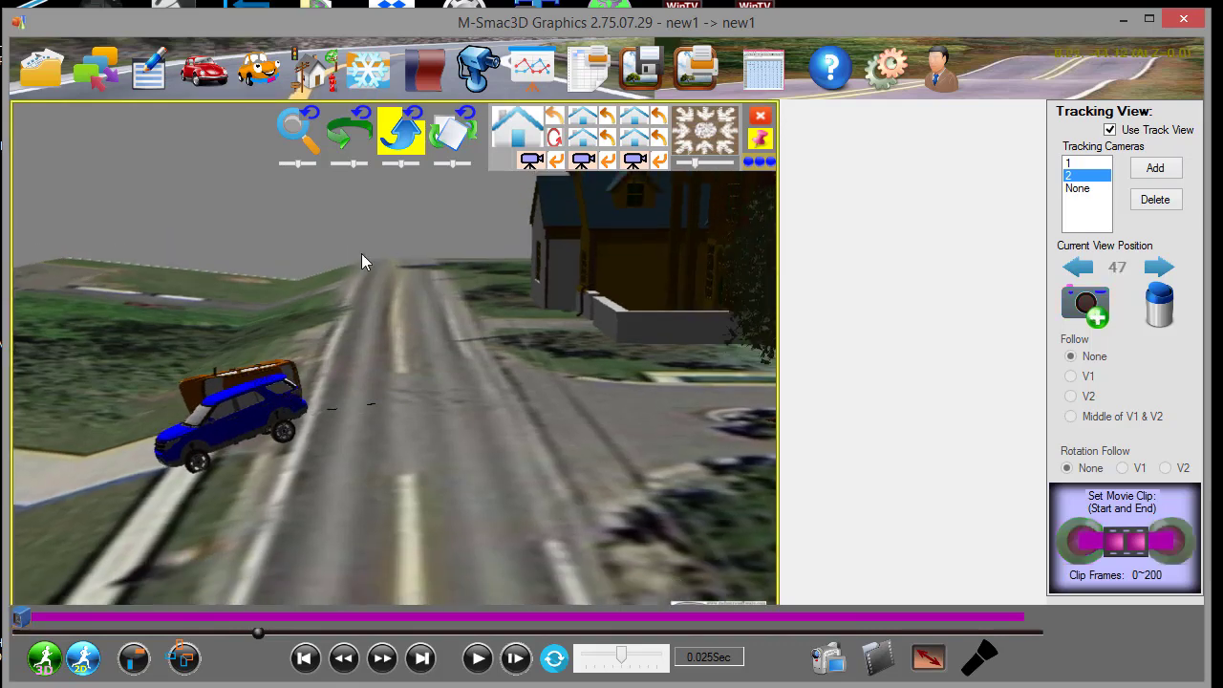
click(300, 130)
drag(308, 409, 813, 327)
click(1089, 315)
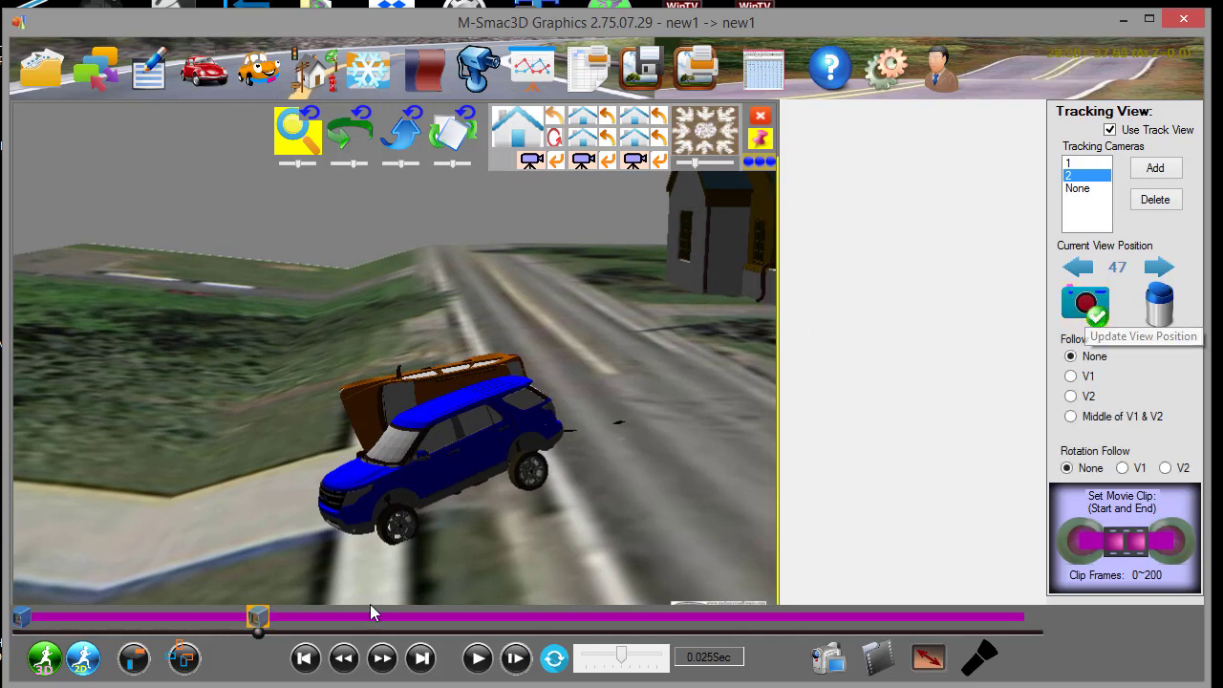
Add a tracking camera 2 view position at frame 90, framing both vehicles beside the parked white SUV.
drag(259, 630, 475, 634)
drag(456, 411, 611, 335)
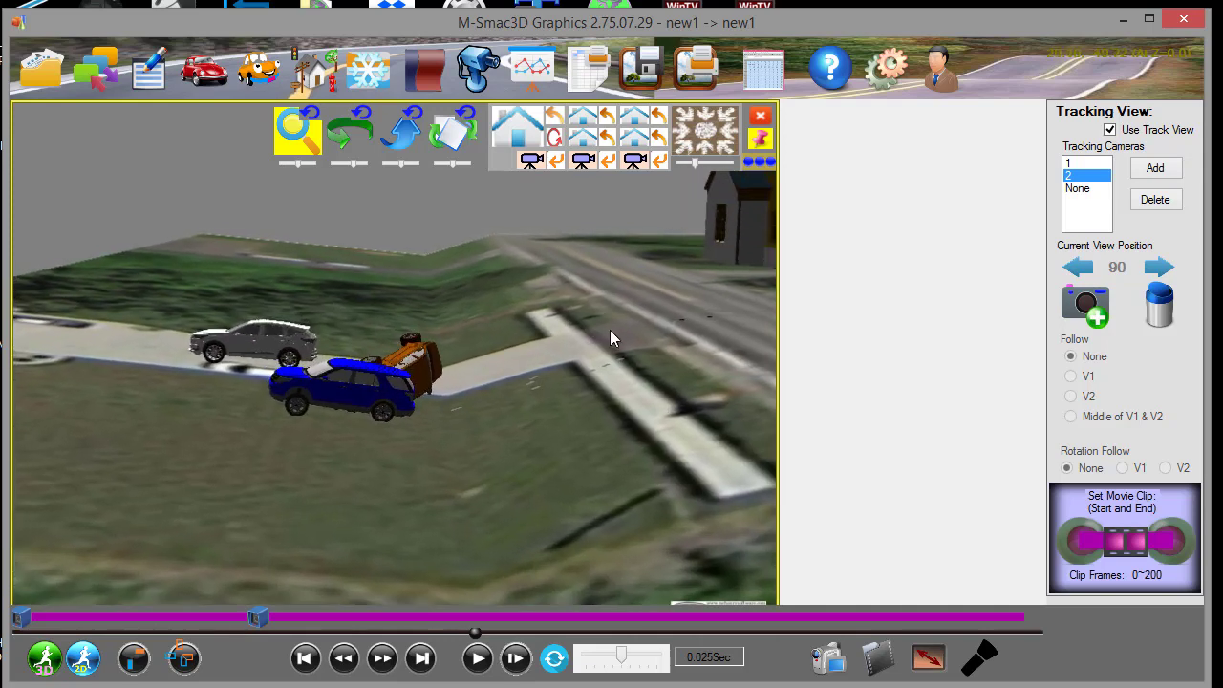
click(1086, 306)
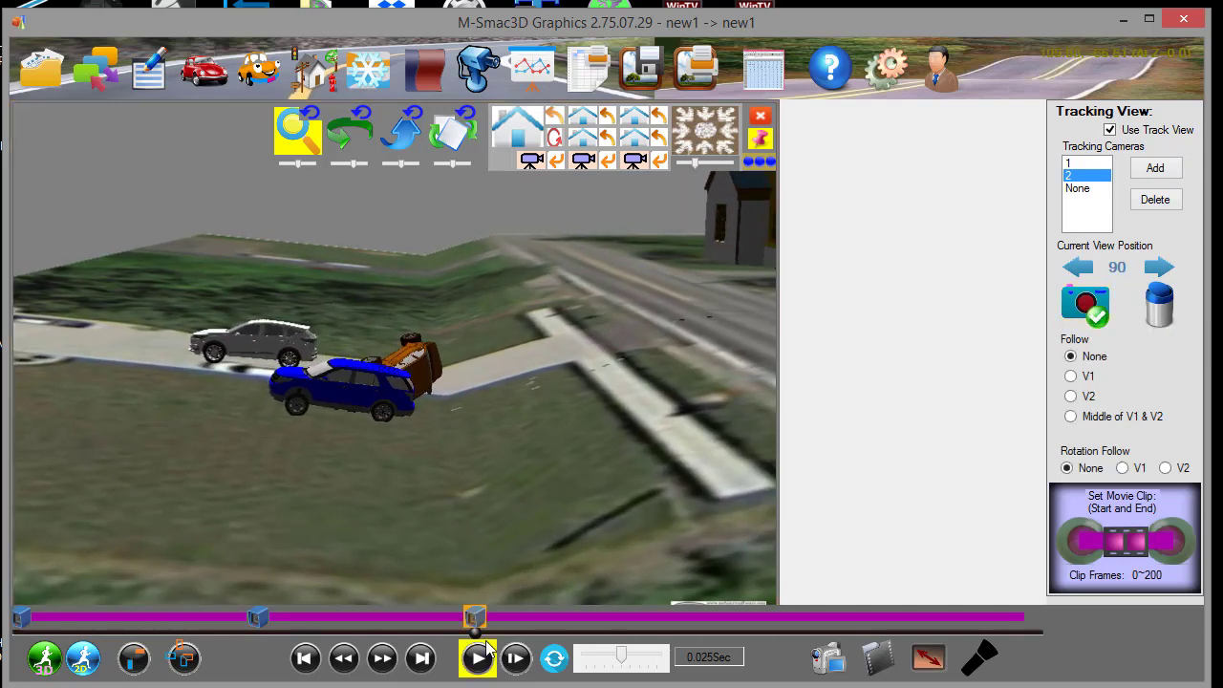
Add a tracking camera 2 view position at frame 188, framing the vehicles near their rest positions.
drag(585, 632, 967, 599)
drag(410, 439, 487, 432)
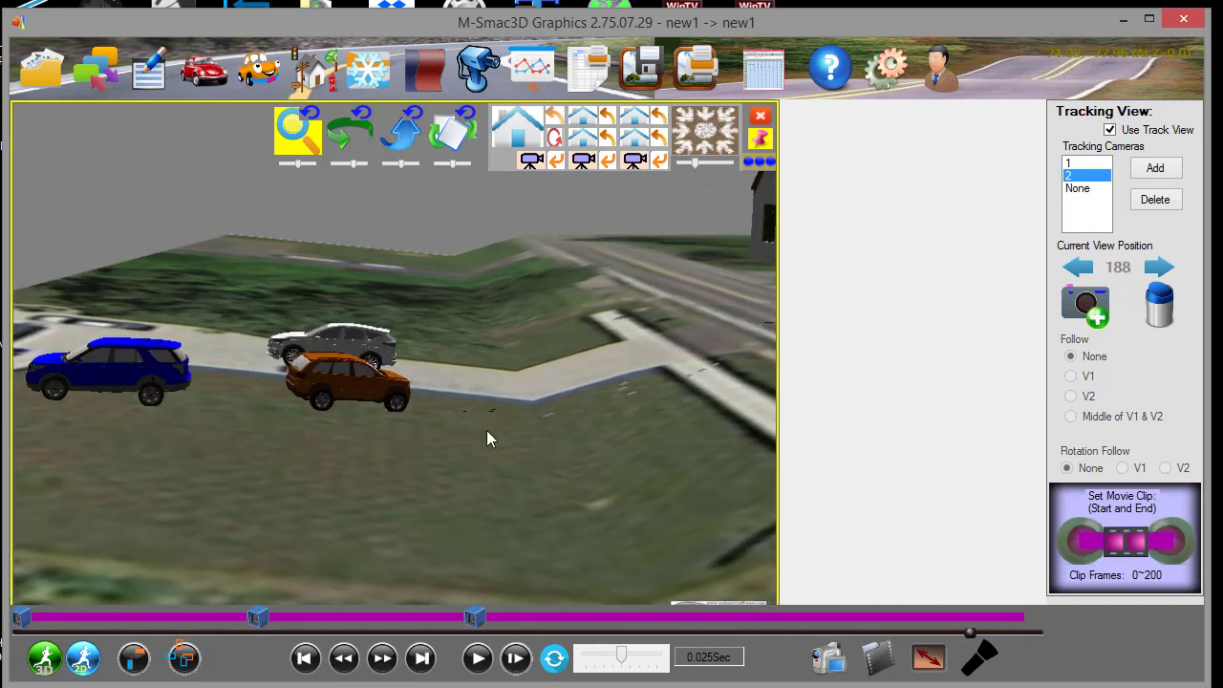
click(1085, 307)
Preview the tracking camera playback and write the clip's 800 x 600 bitmap frames, appending them to the existing files.
click(466, 657)
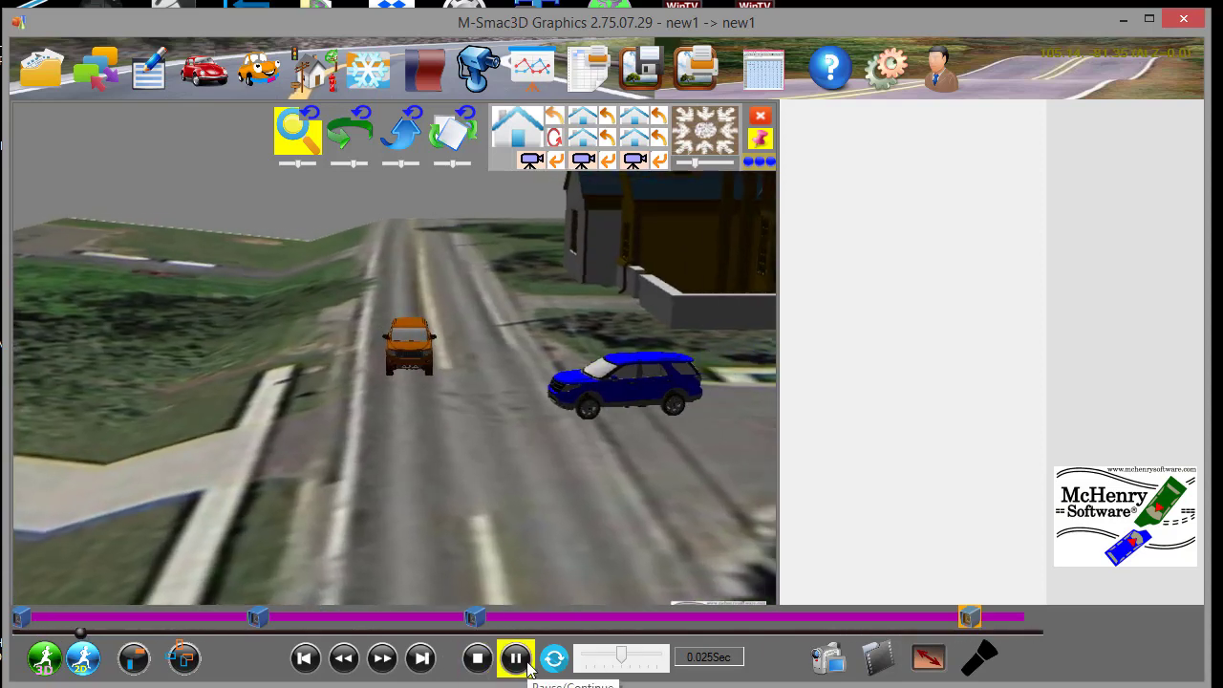
click(530, 670)
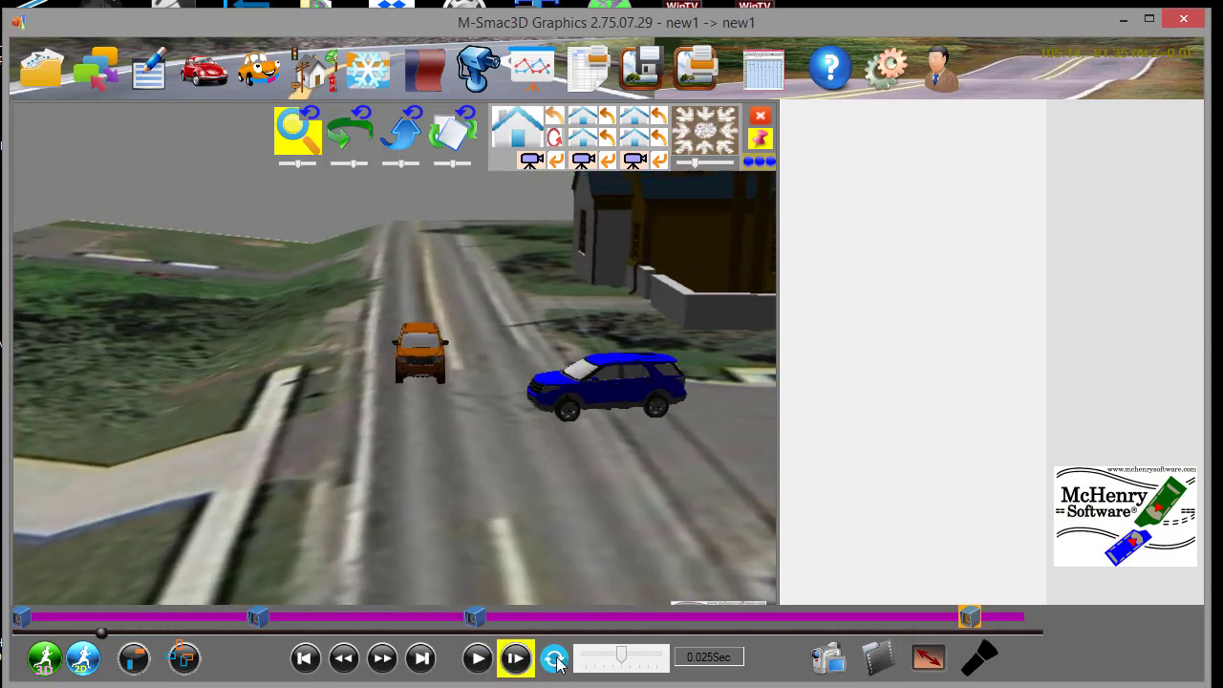
click(829, 666)
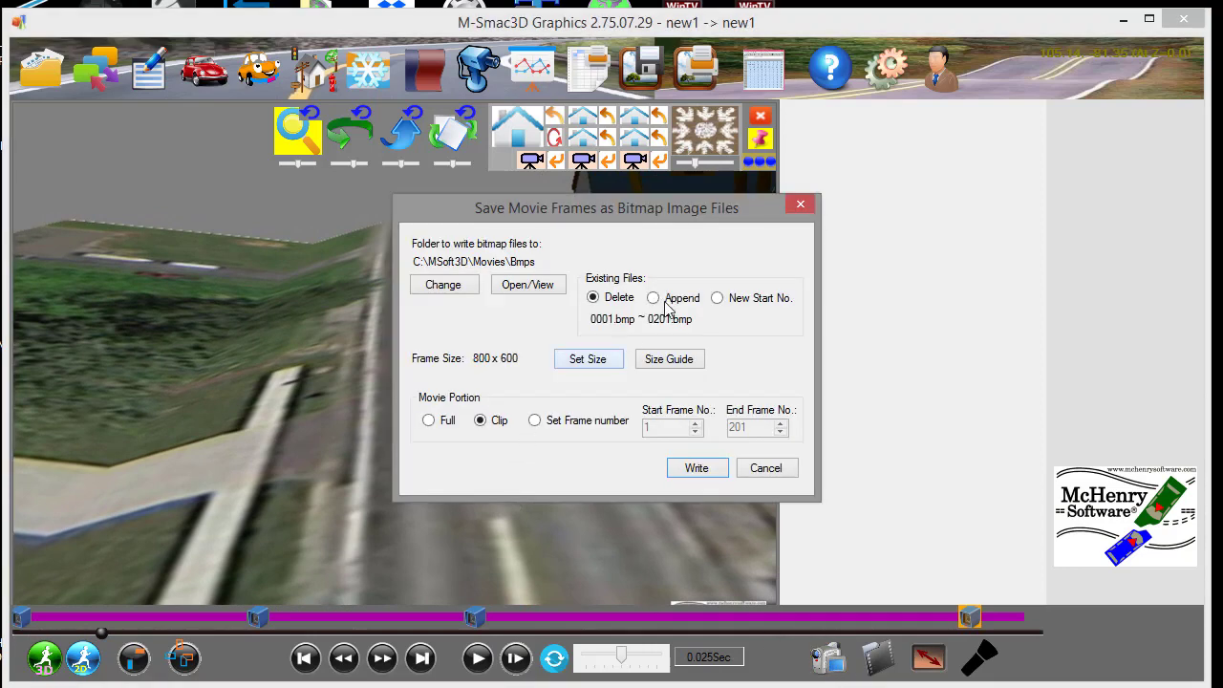
click(694, 468)
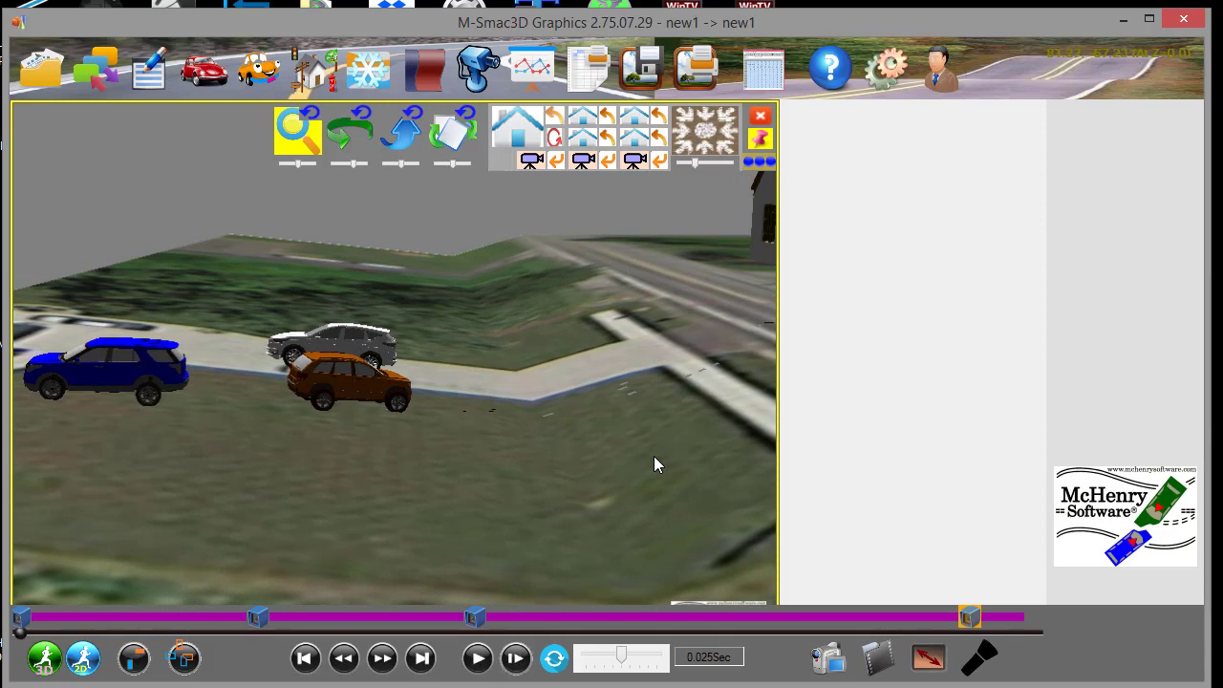
Write an MPG movie from the bitmap images, saving it as new1 in the MSoft3D\Projects\new1 folder.
click(879, 657)
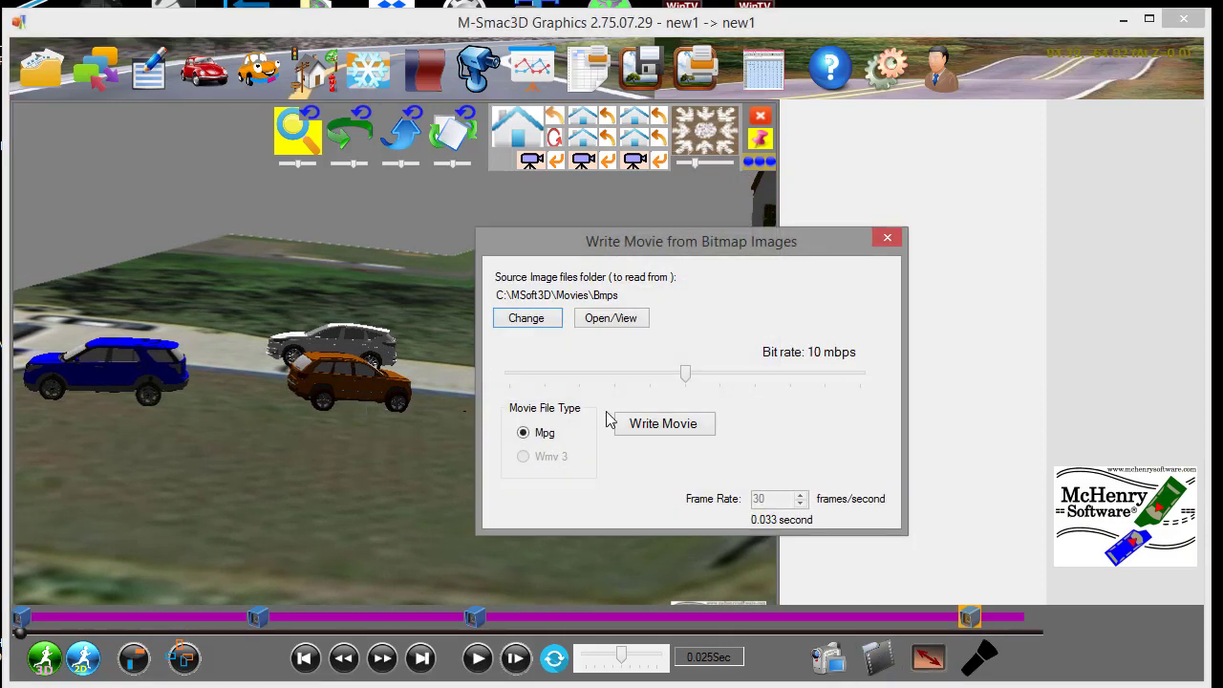
click(668, 425)
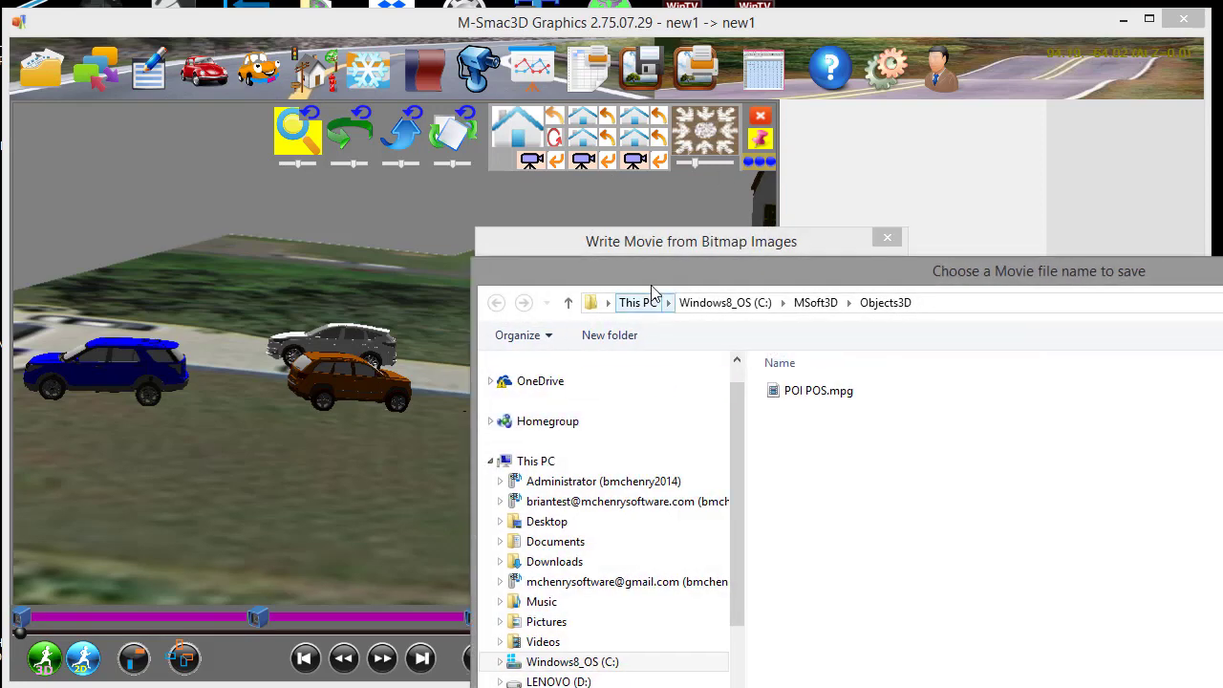
drag(646, 284, 239, 81)
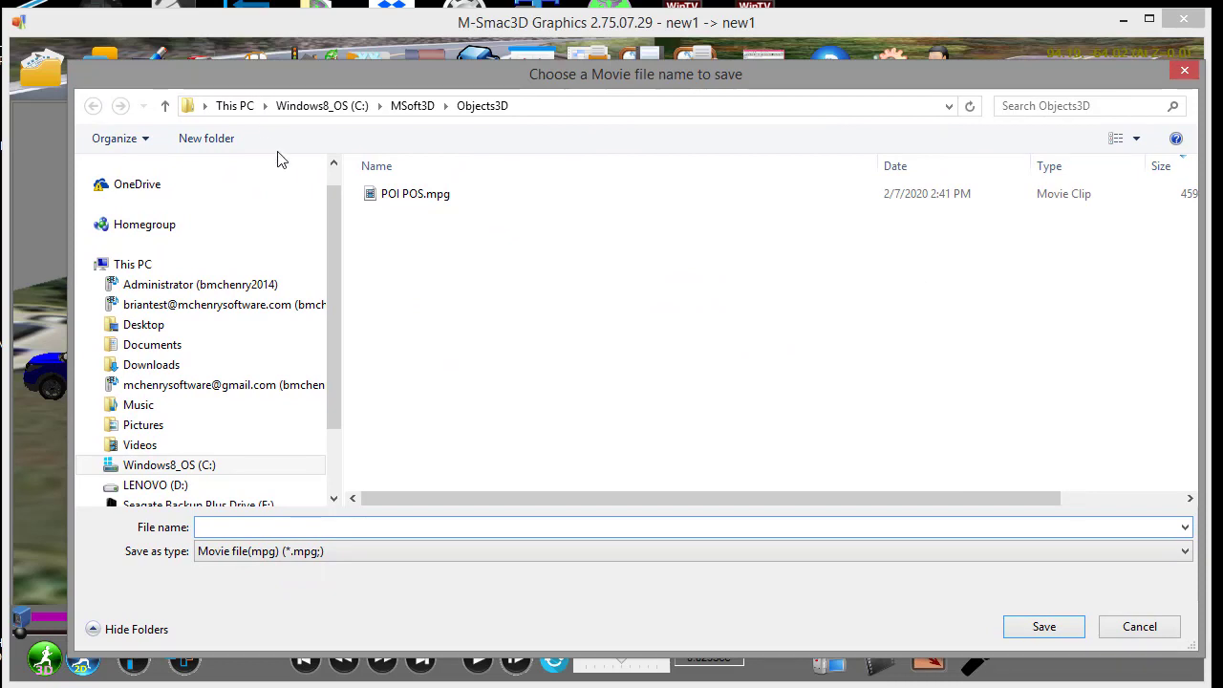
click(424, 107)
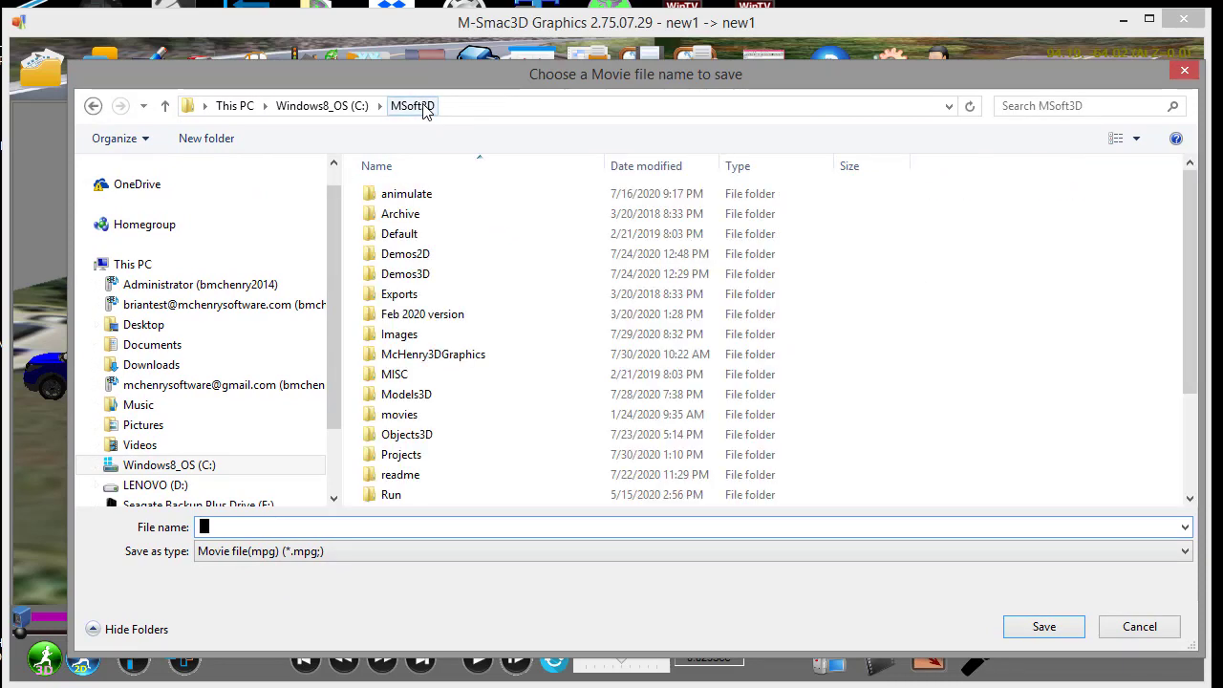
double_click(419, 458)
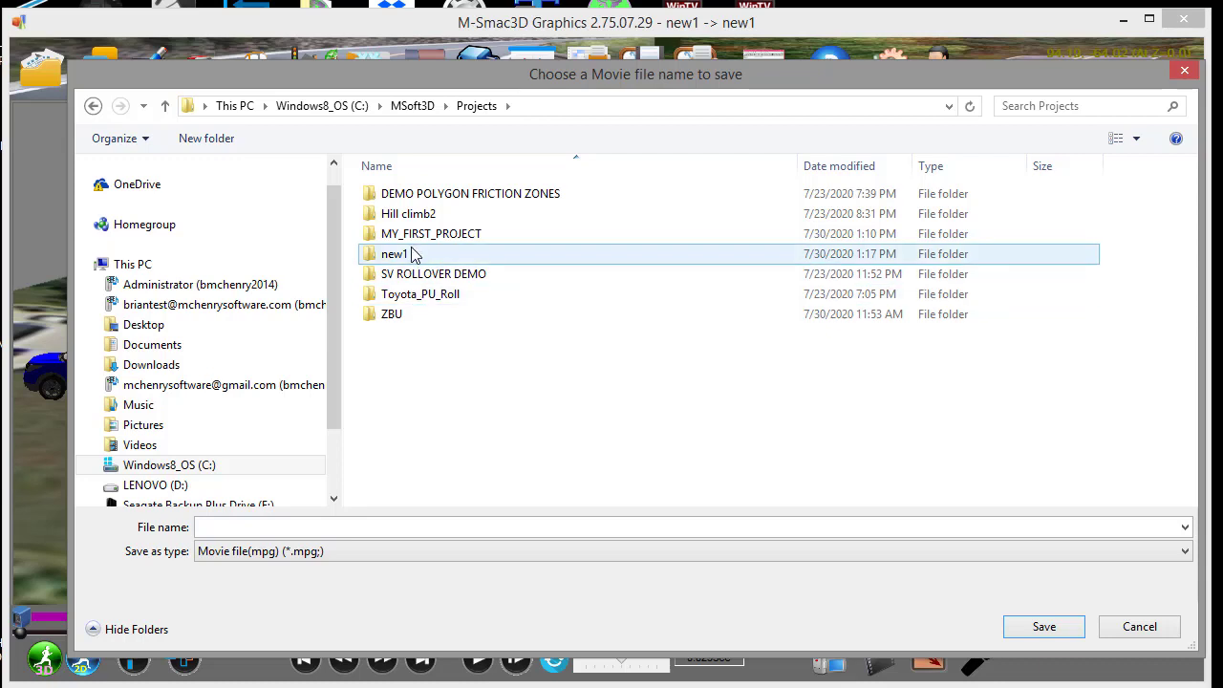
double_click(413, 254)
click(282, 524)
text(new1)
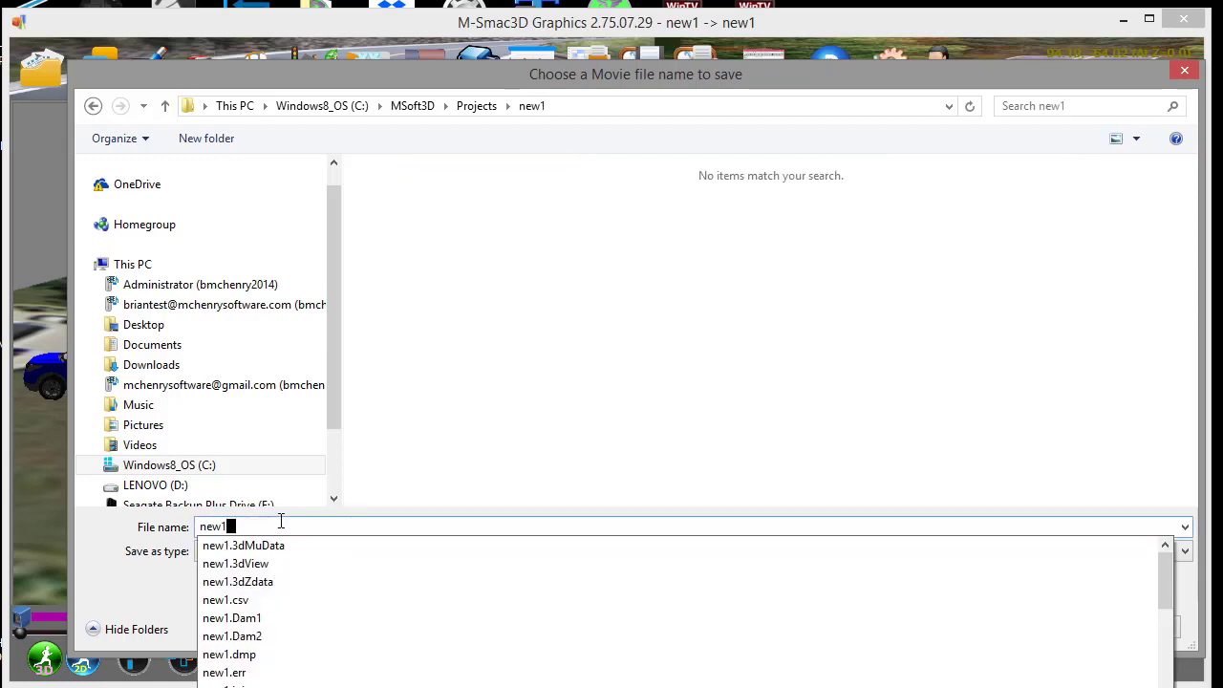
key(Return)
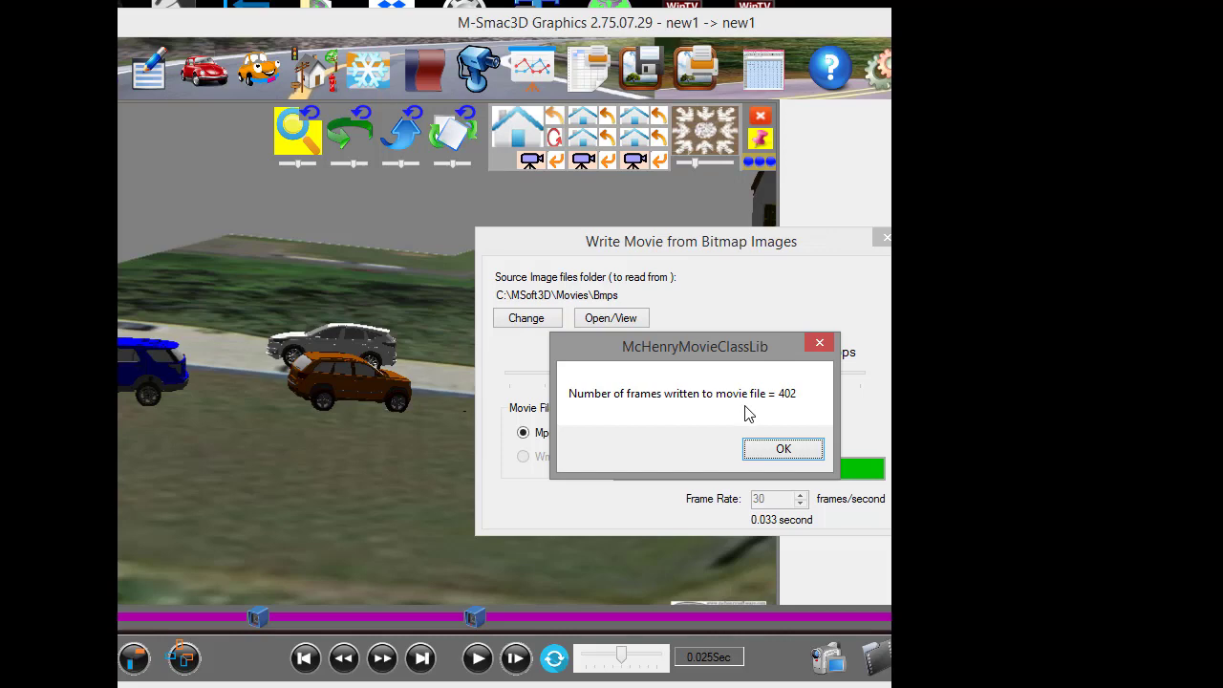
click(779, 451)
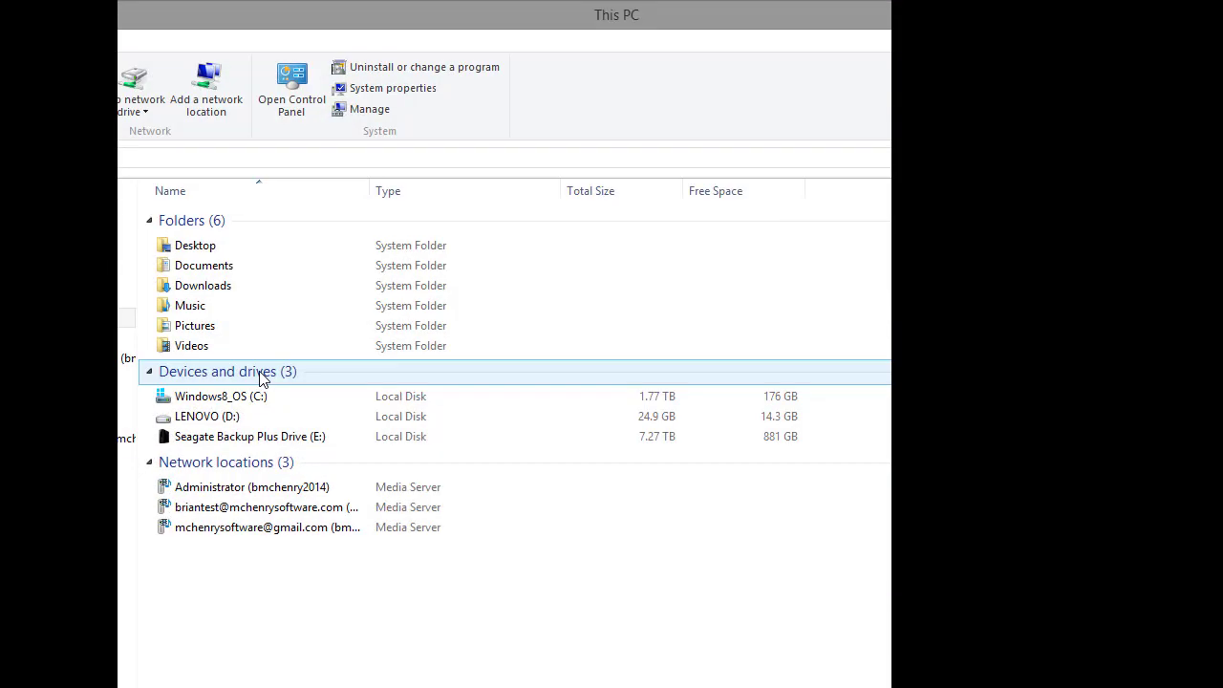
In File Explorer, browse to C:\MSoft3D\Projects\new1 and play the new1.mpg movie.
double_click(269, 399)
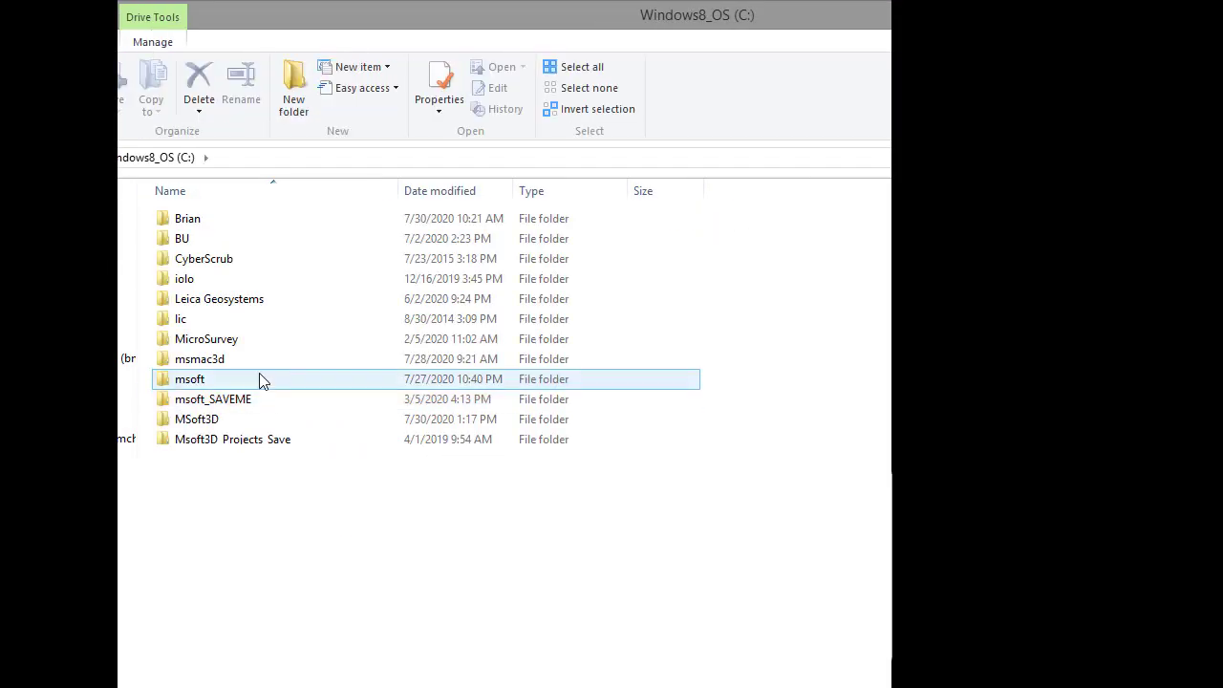
double_click(240, 419)
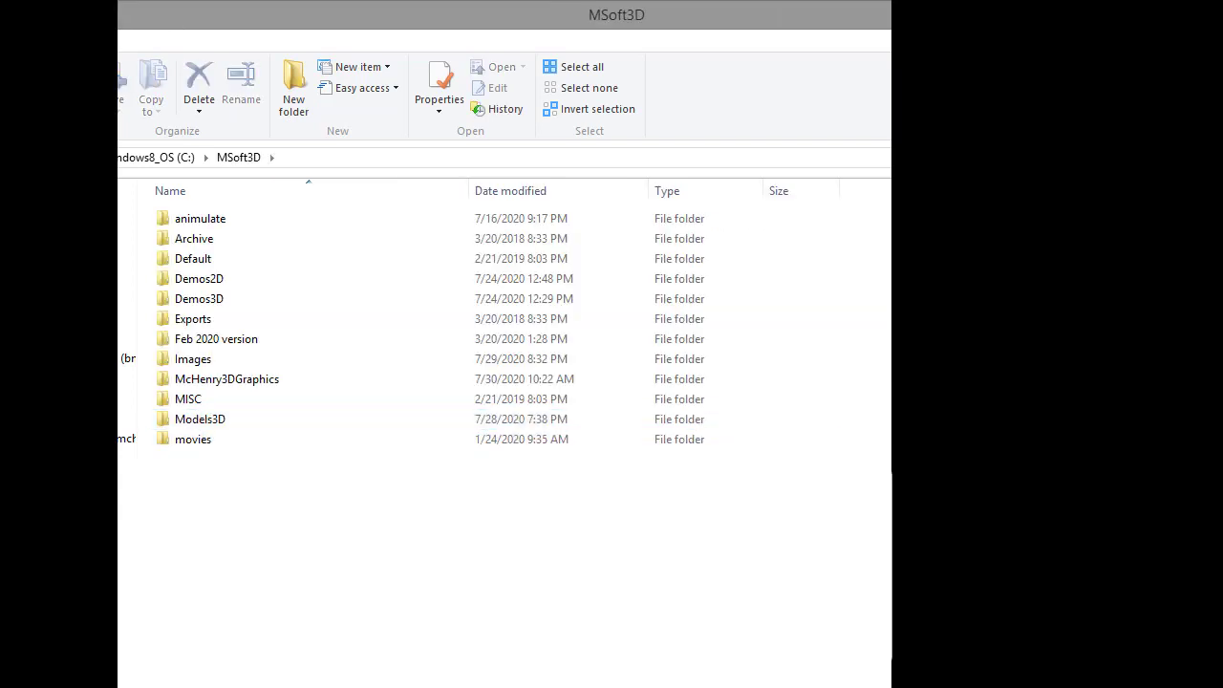
double_click(272, 459)
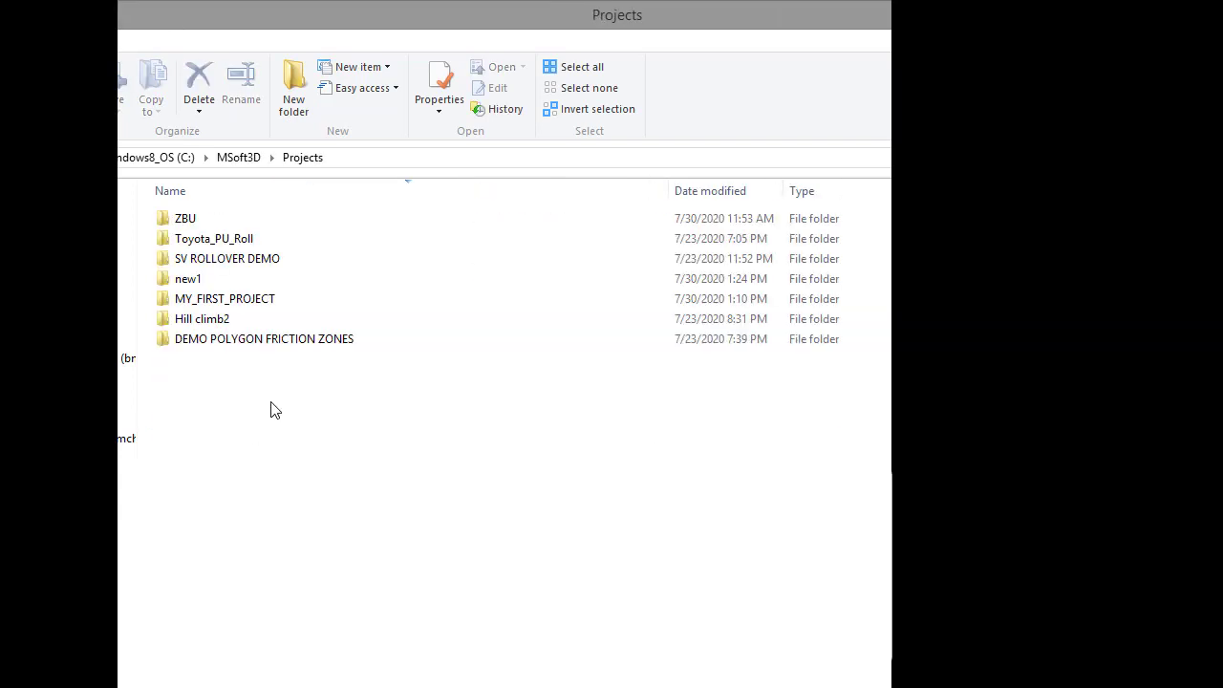
click(235, 278)
double_click(234, 278)
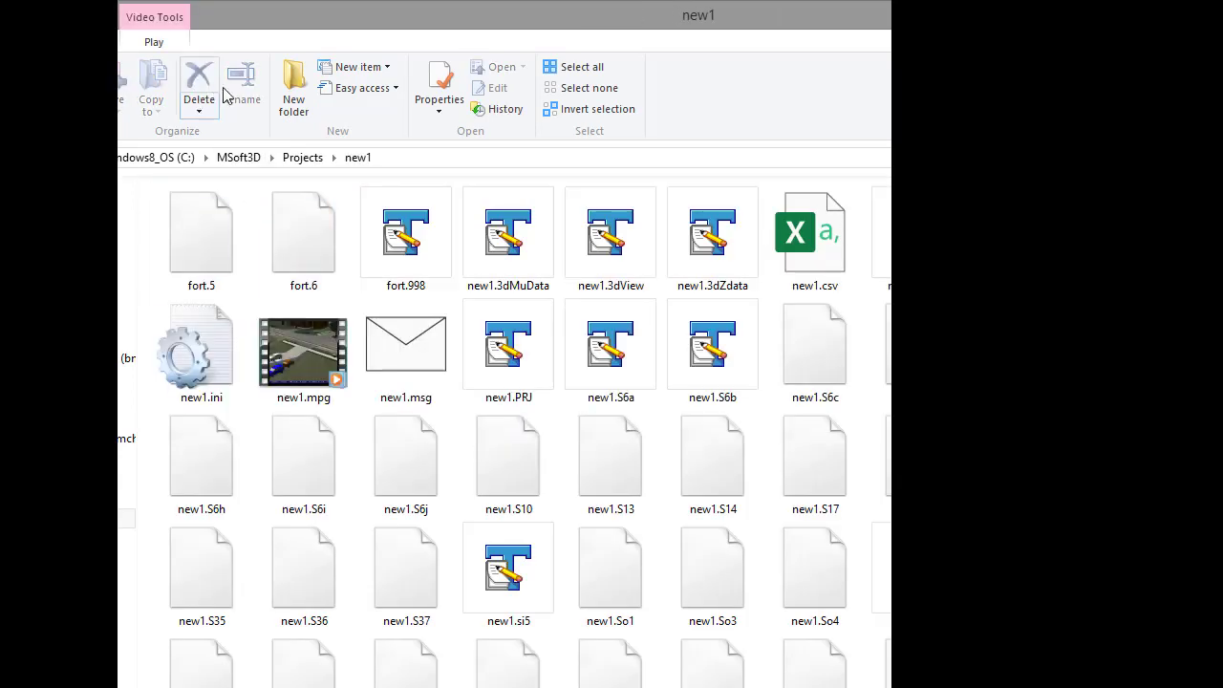
double_click(276, 353)
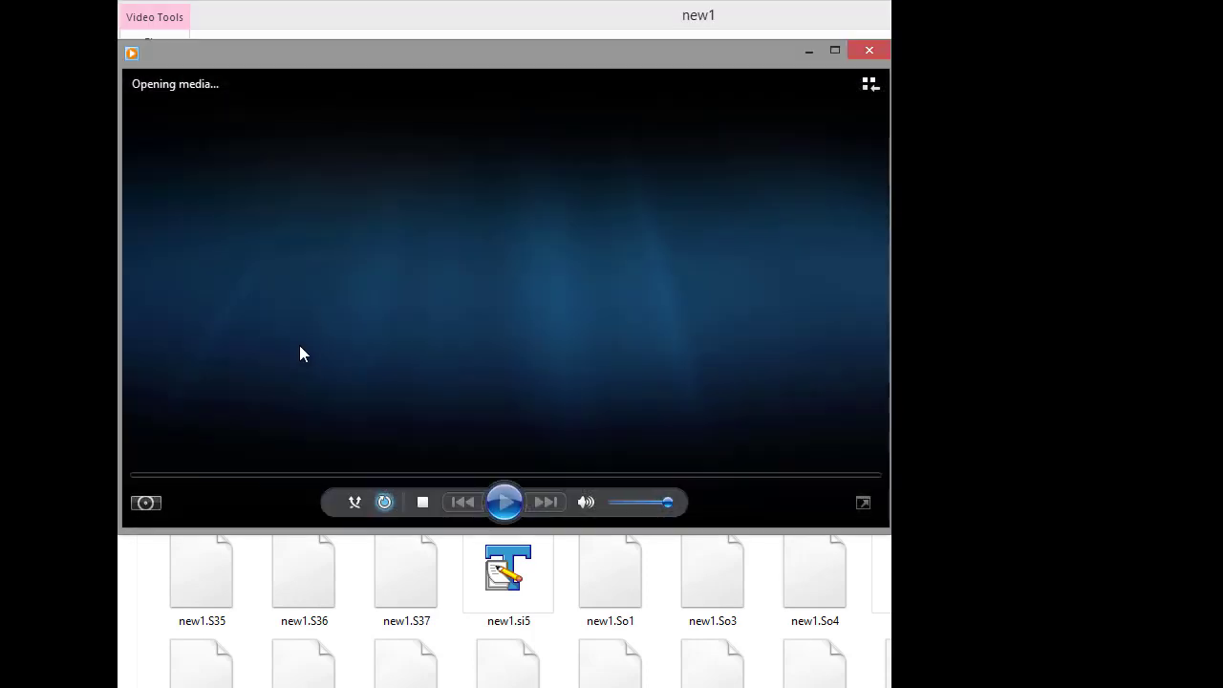